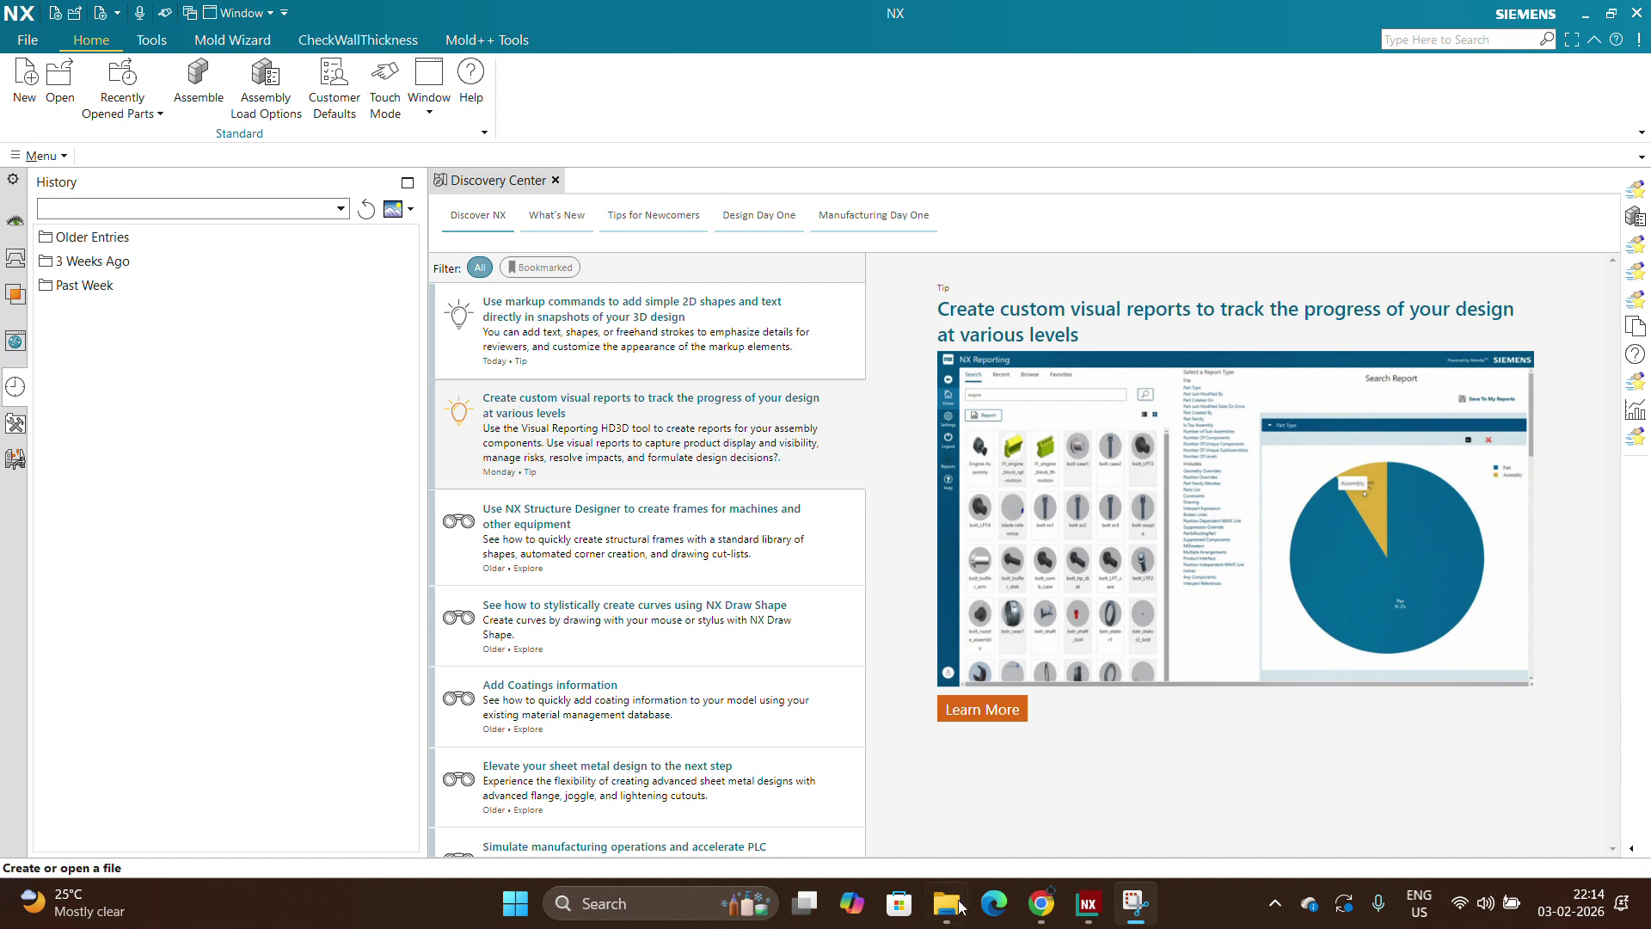
Step: Switch to File Explorer and extract ANSI-Metric-2022-03-31.zip to the suggested folder within Youtube
mouse_move(960, 906)
click(1008, 807)
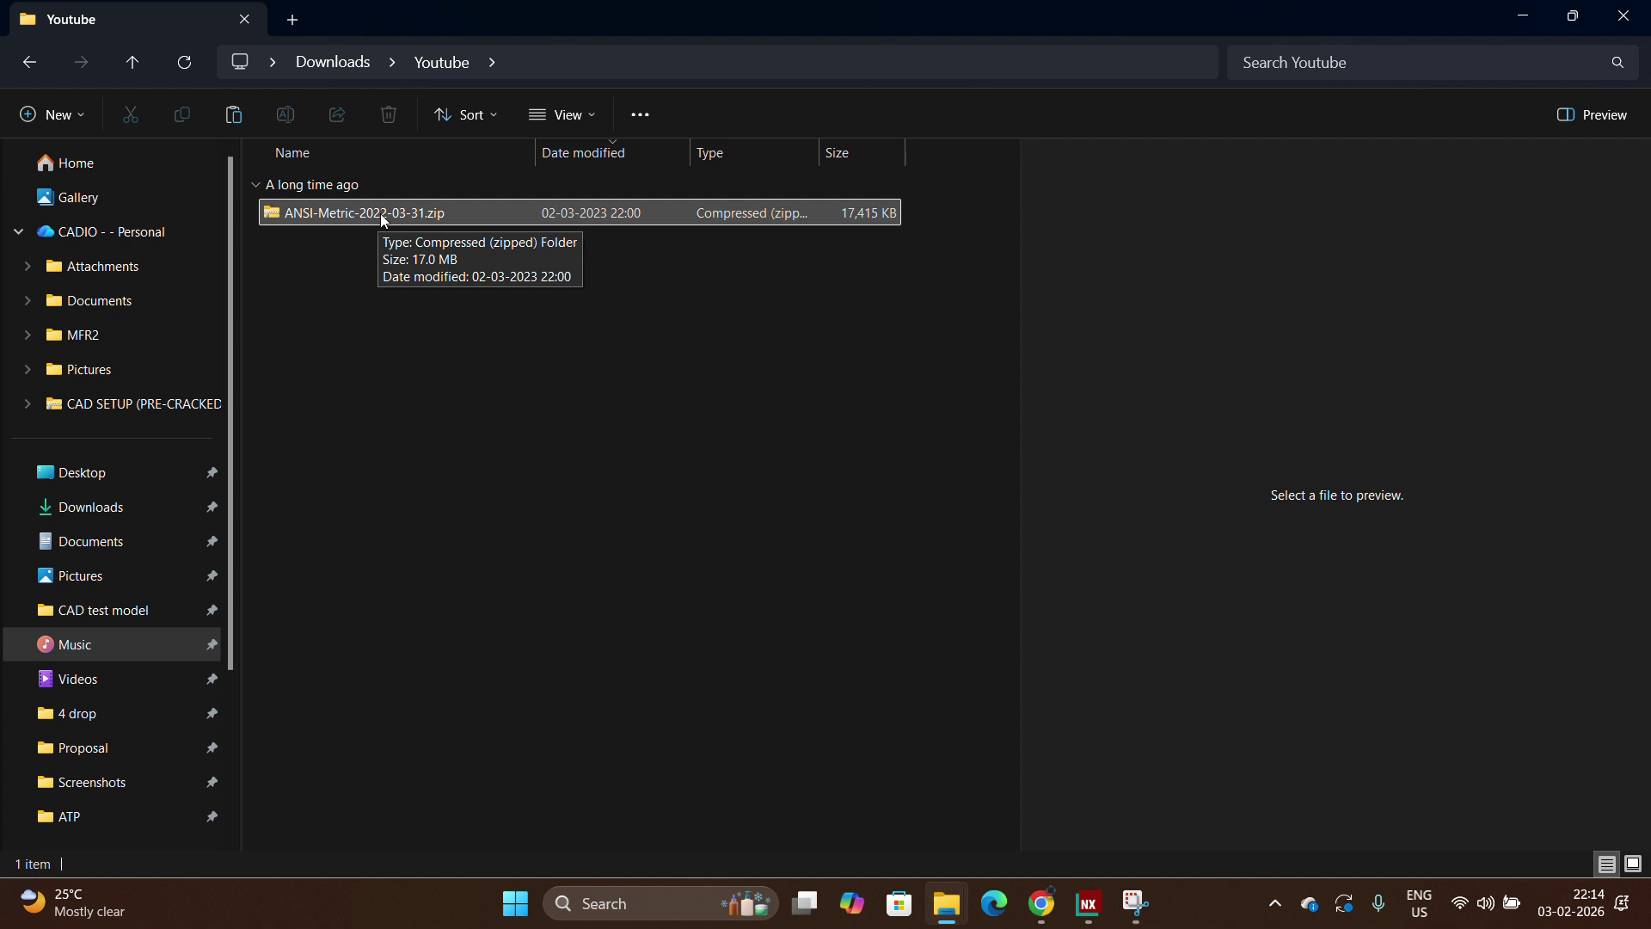
right_click(452, 218)
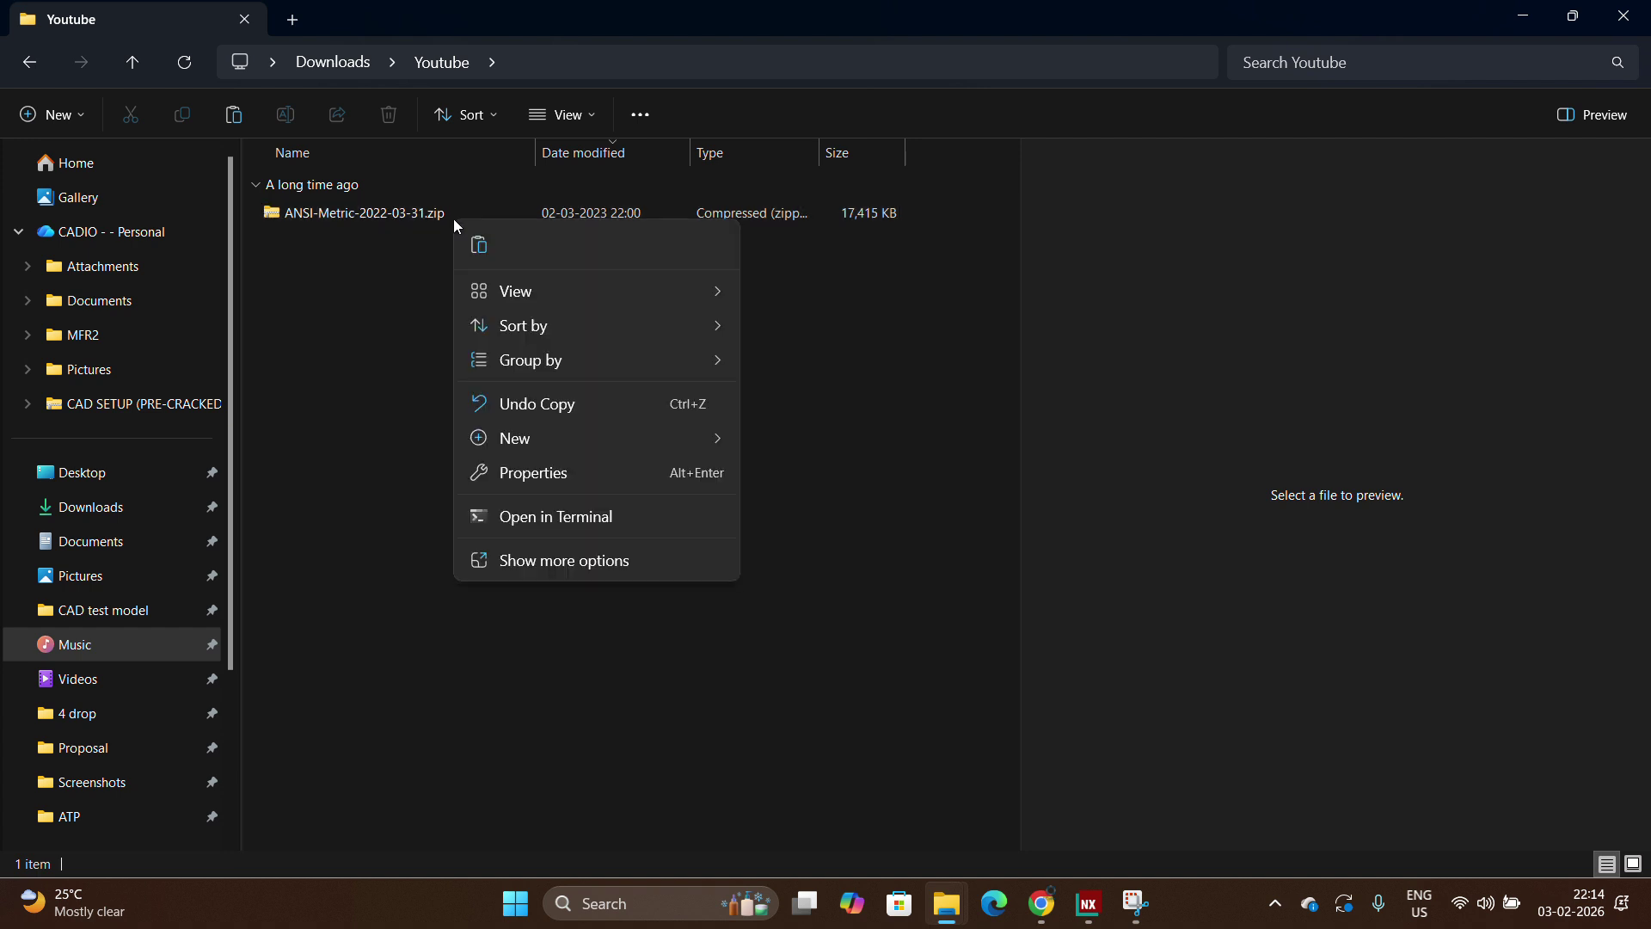
click(430, 215)
right_click(432, 217)
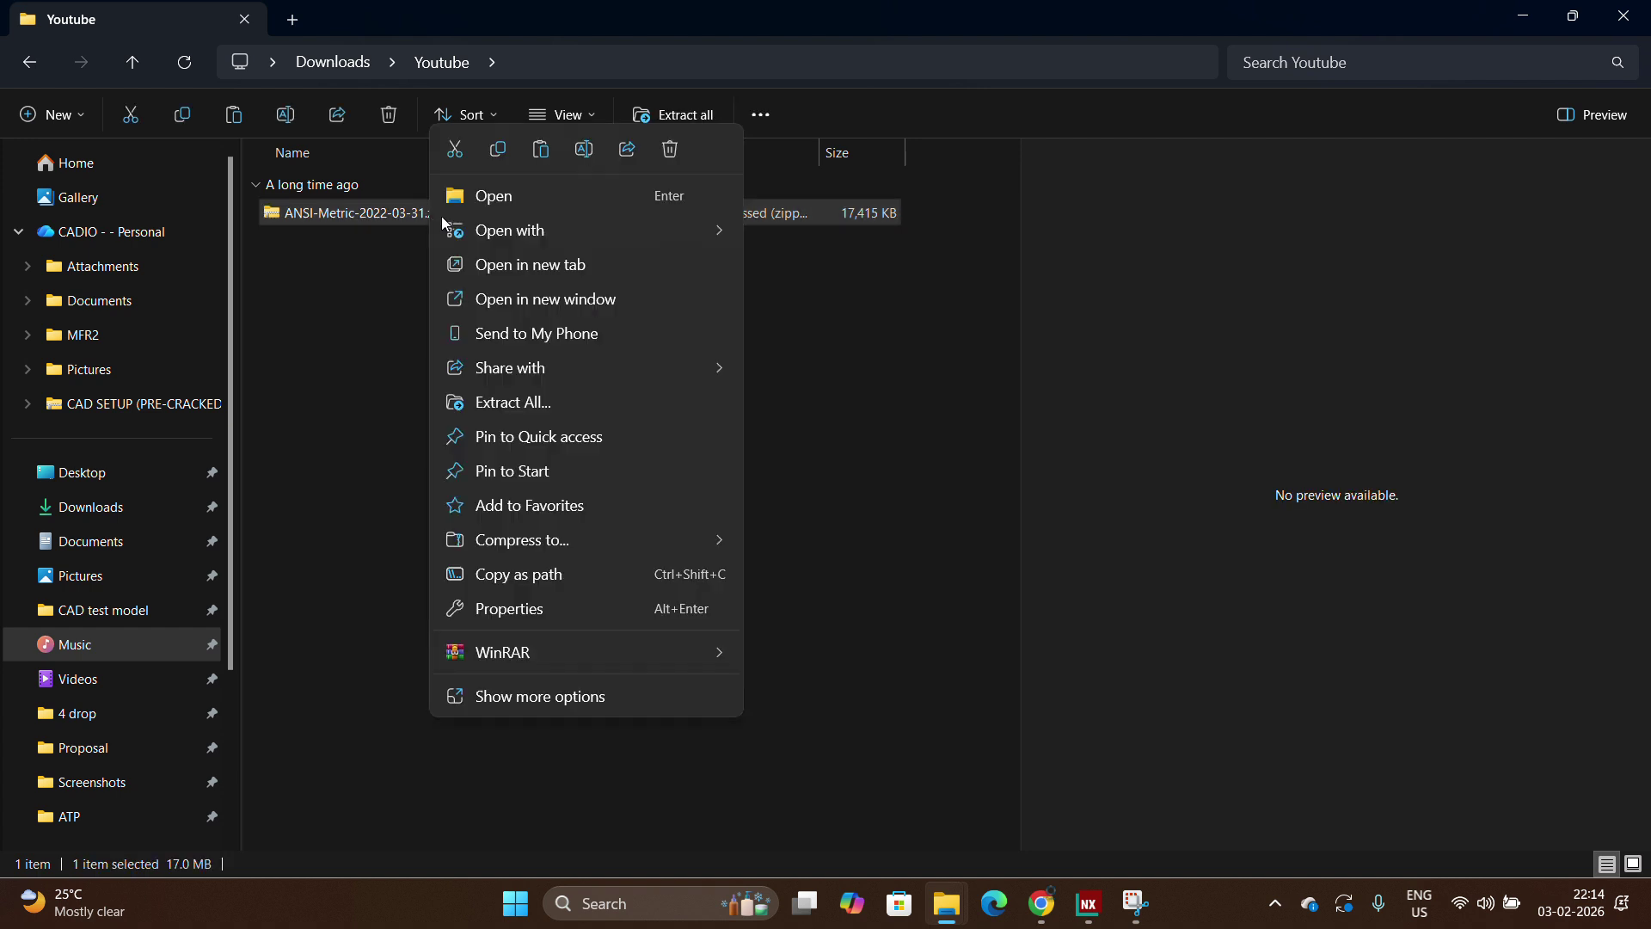
click(548, 411)
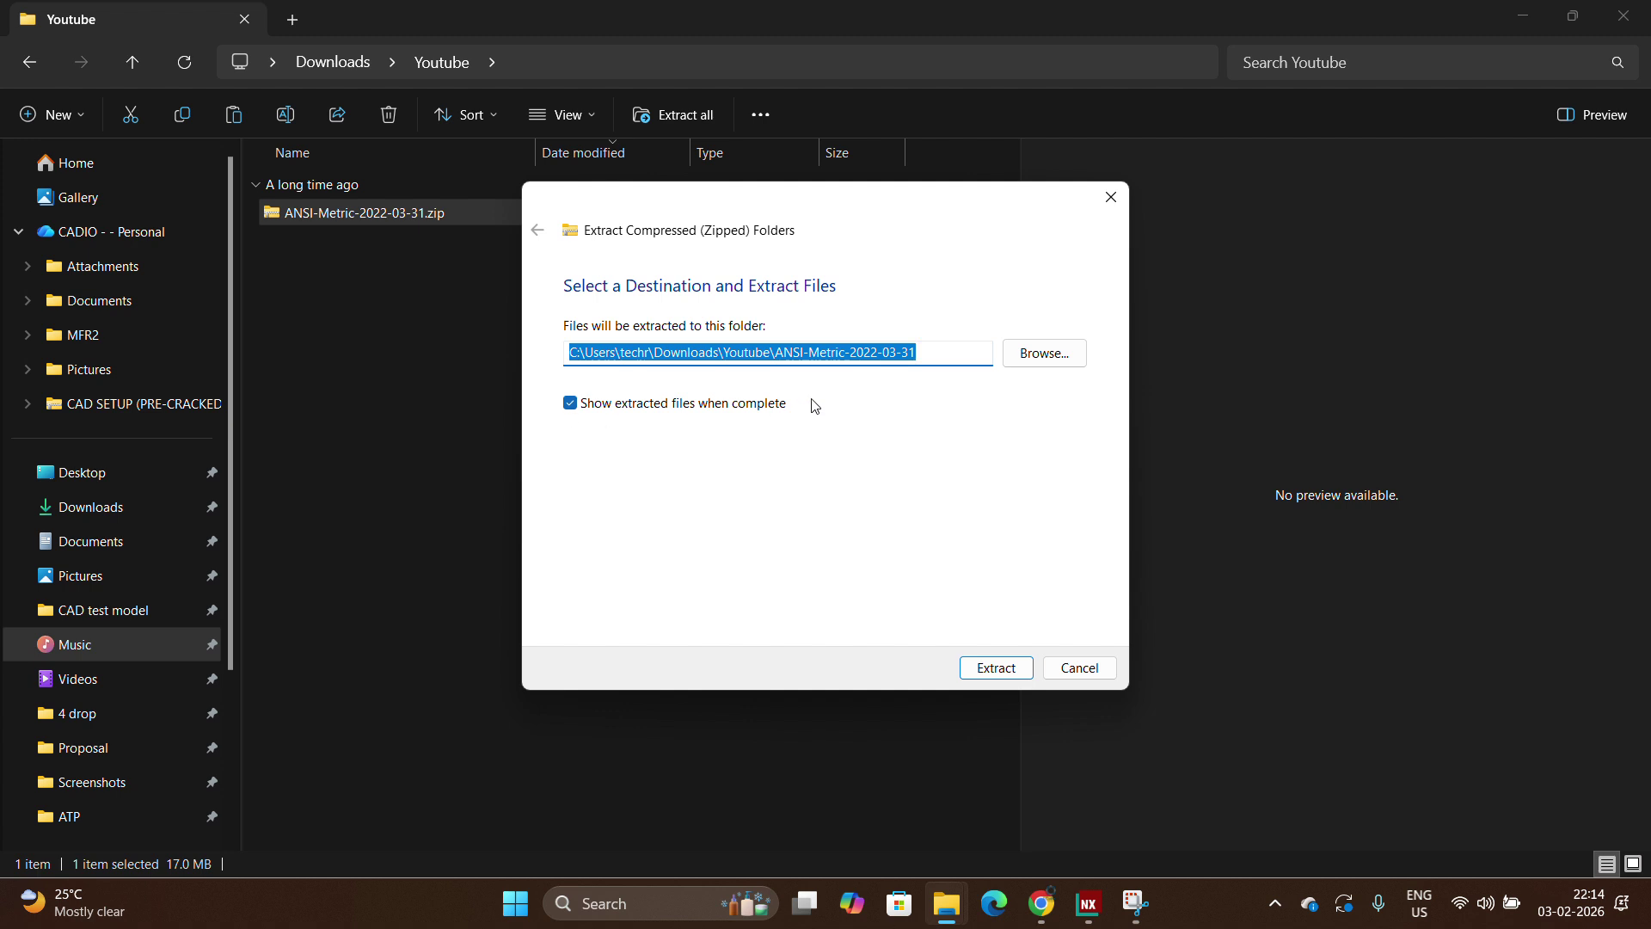
click(990, 667)
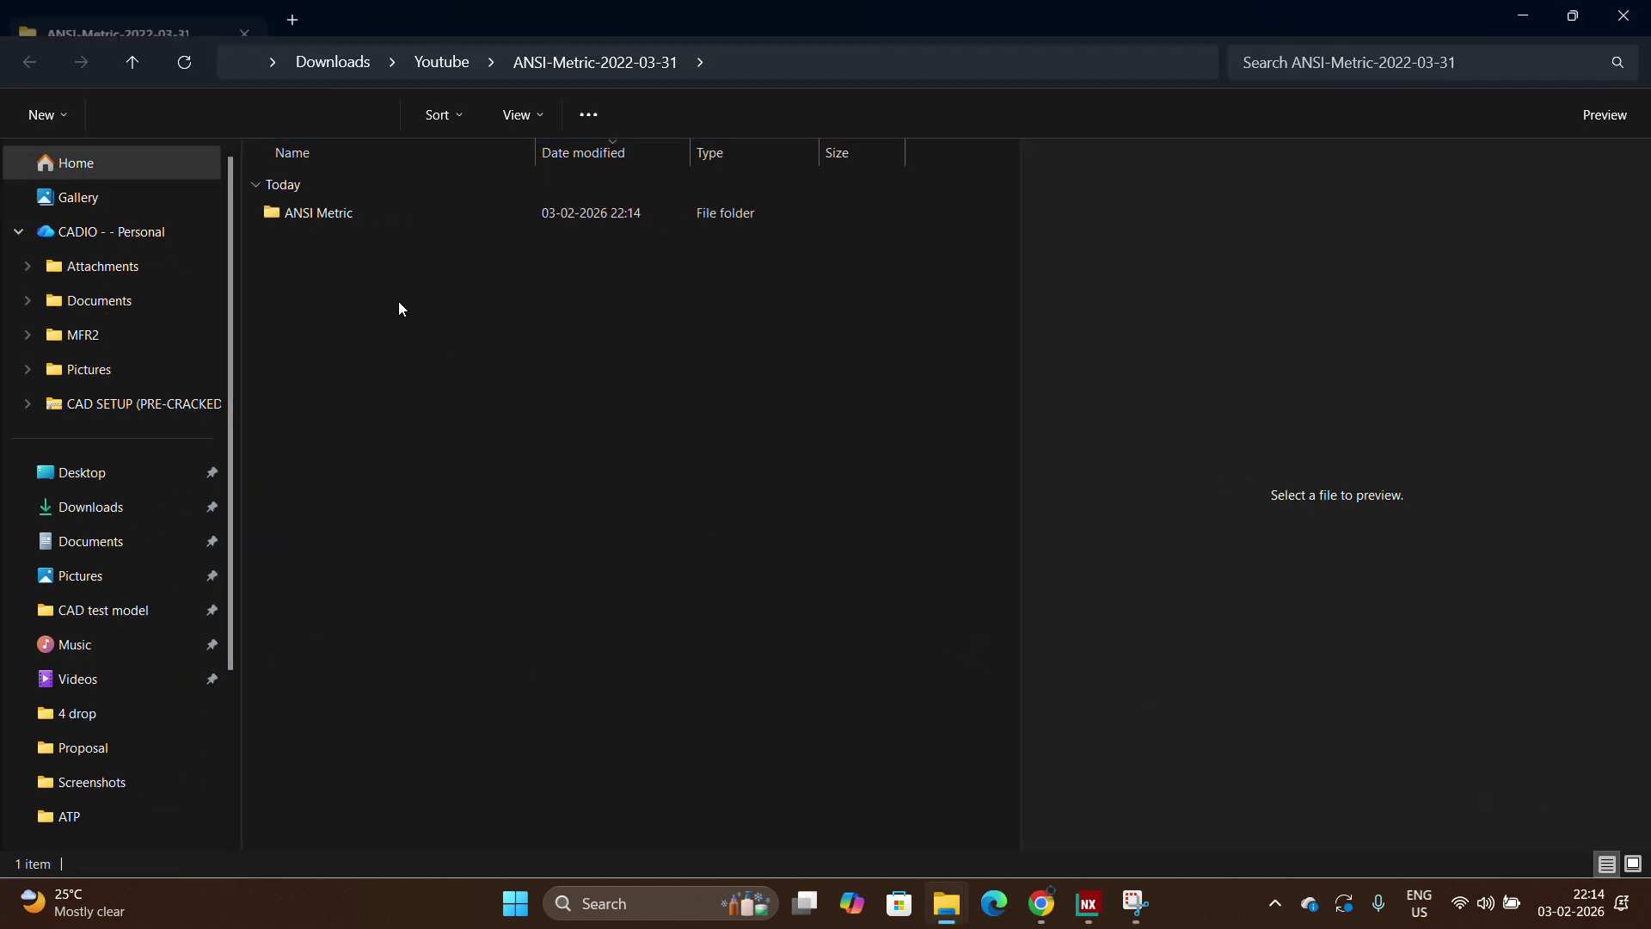
Step: Examine the contents of the extracted ANSI Metric folder and return to its parent folder, ANSI-Metric-2022-03-31
click(132, 62)
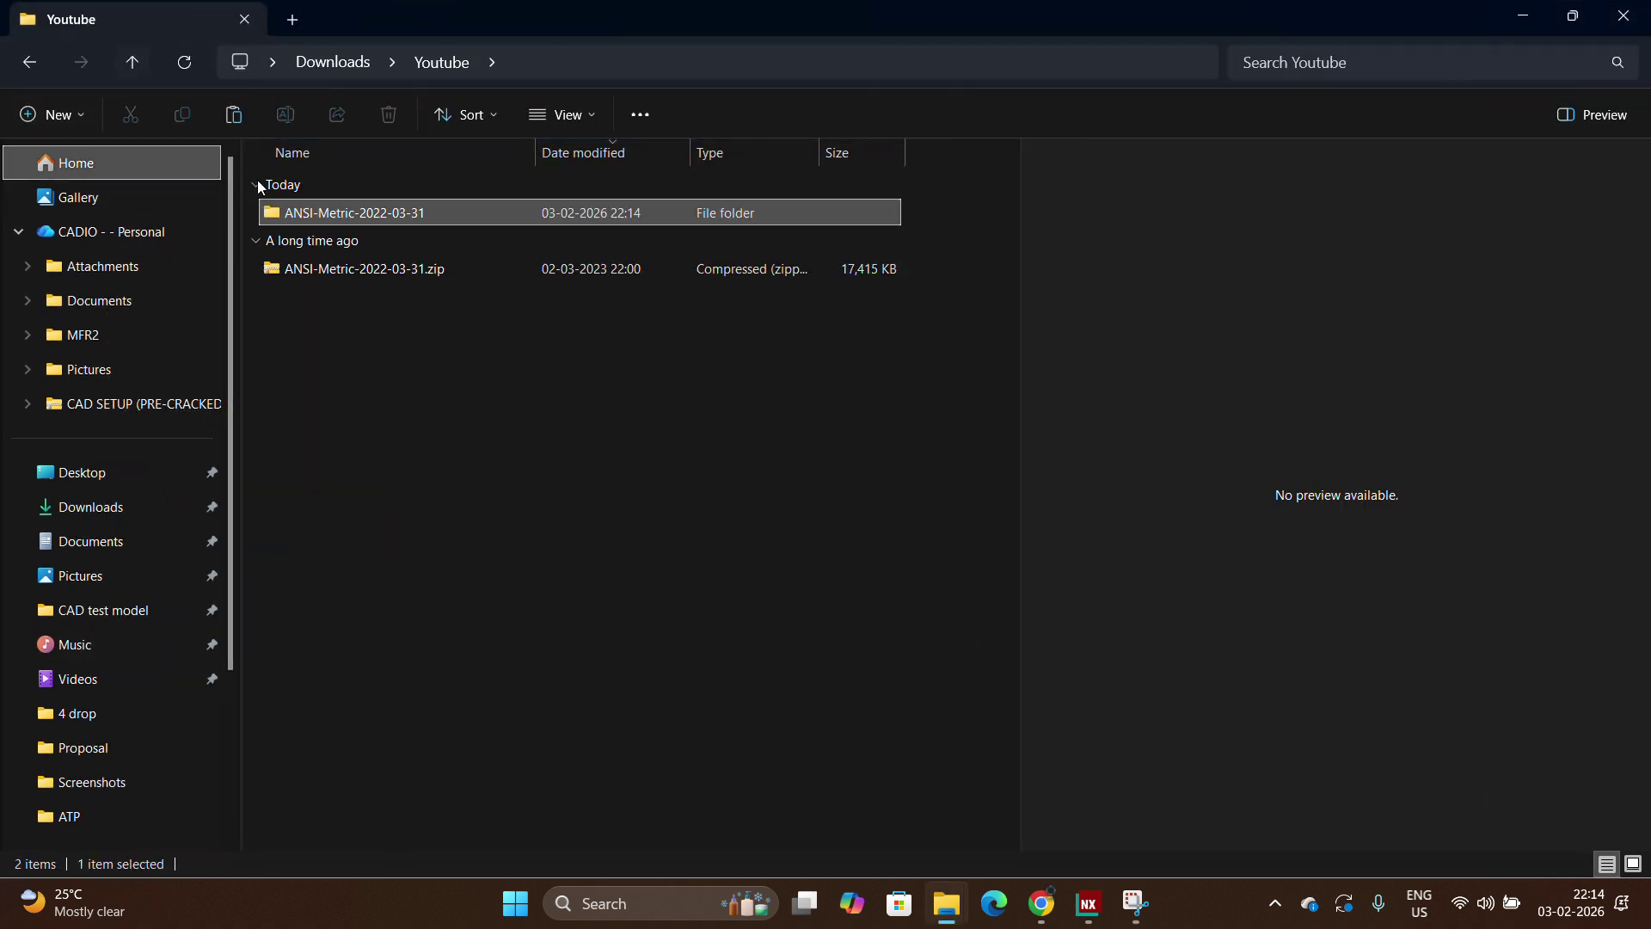
double_click(424, 215)
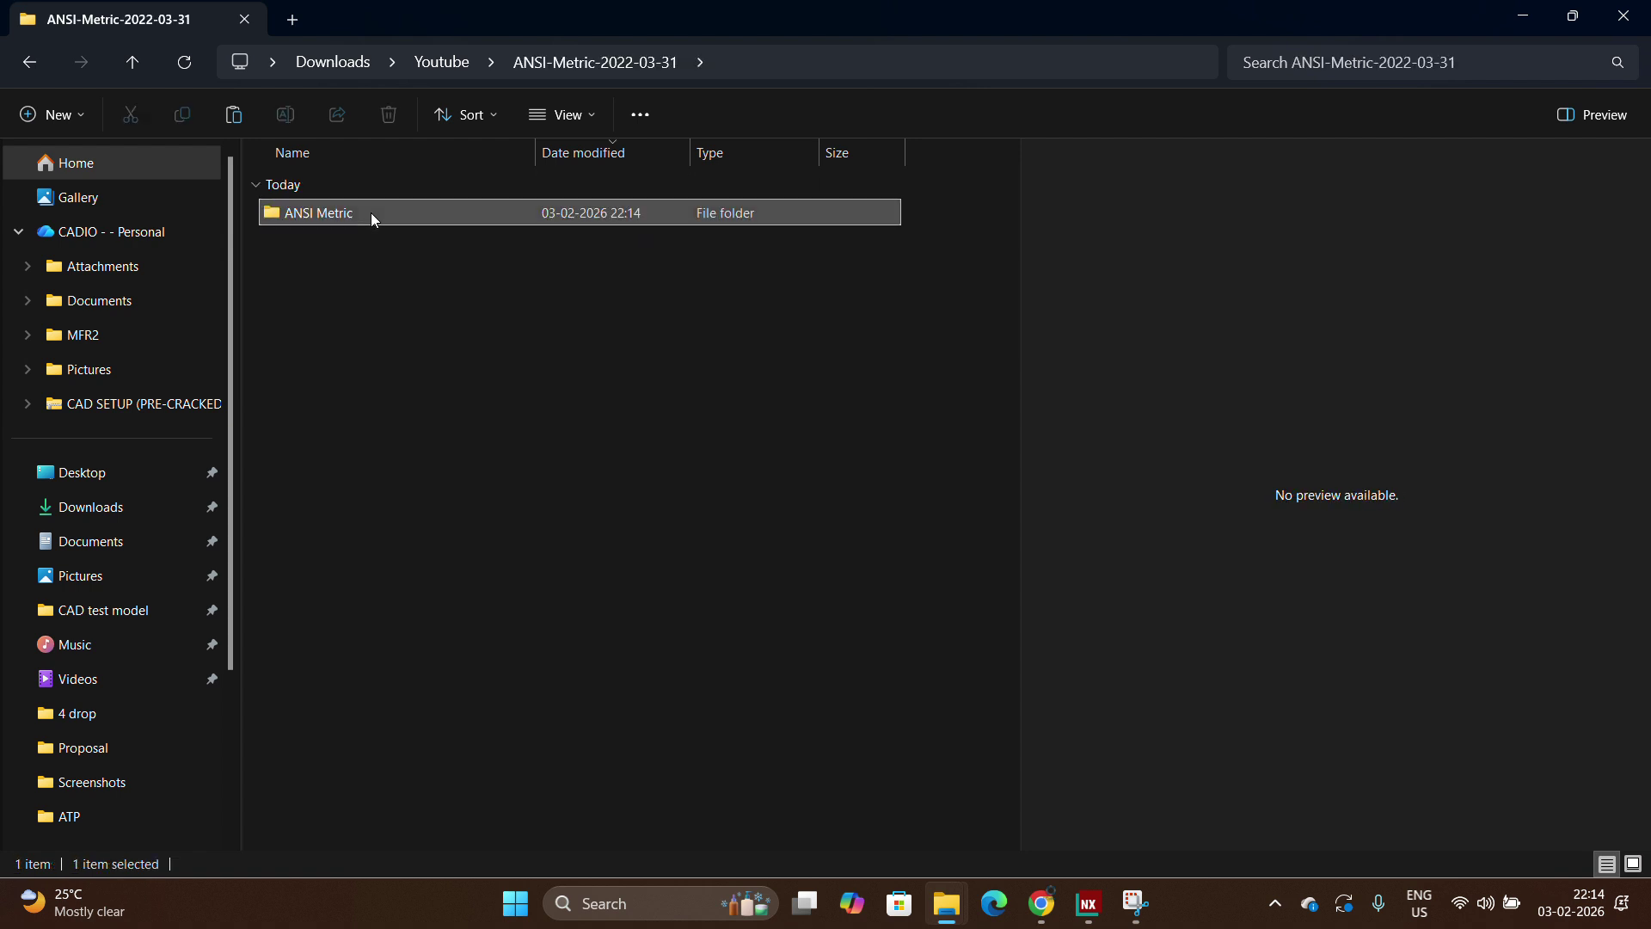
double_click(370, 213)
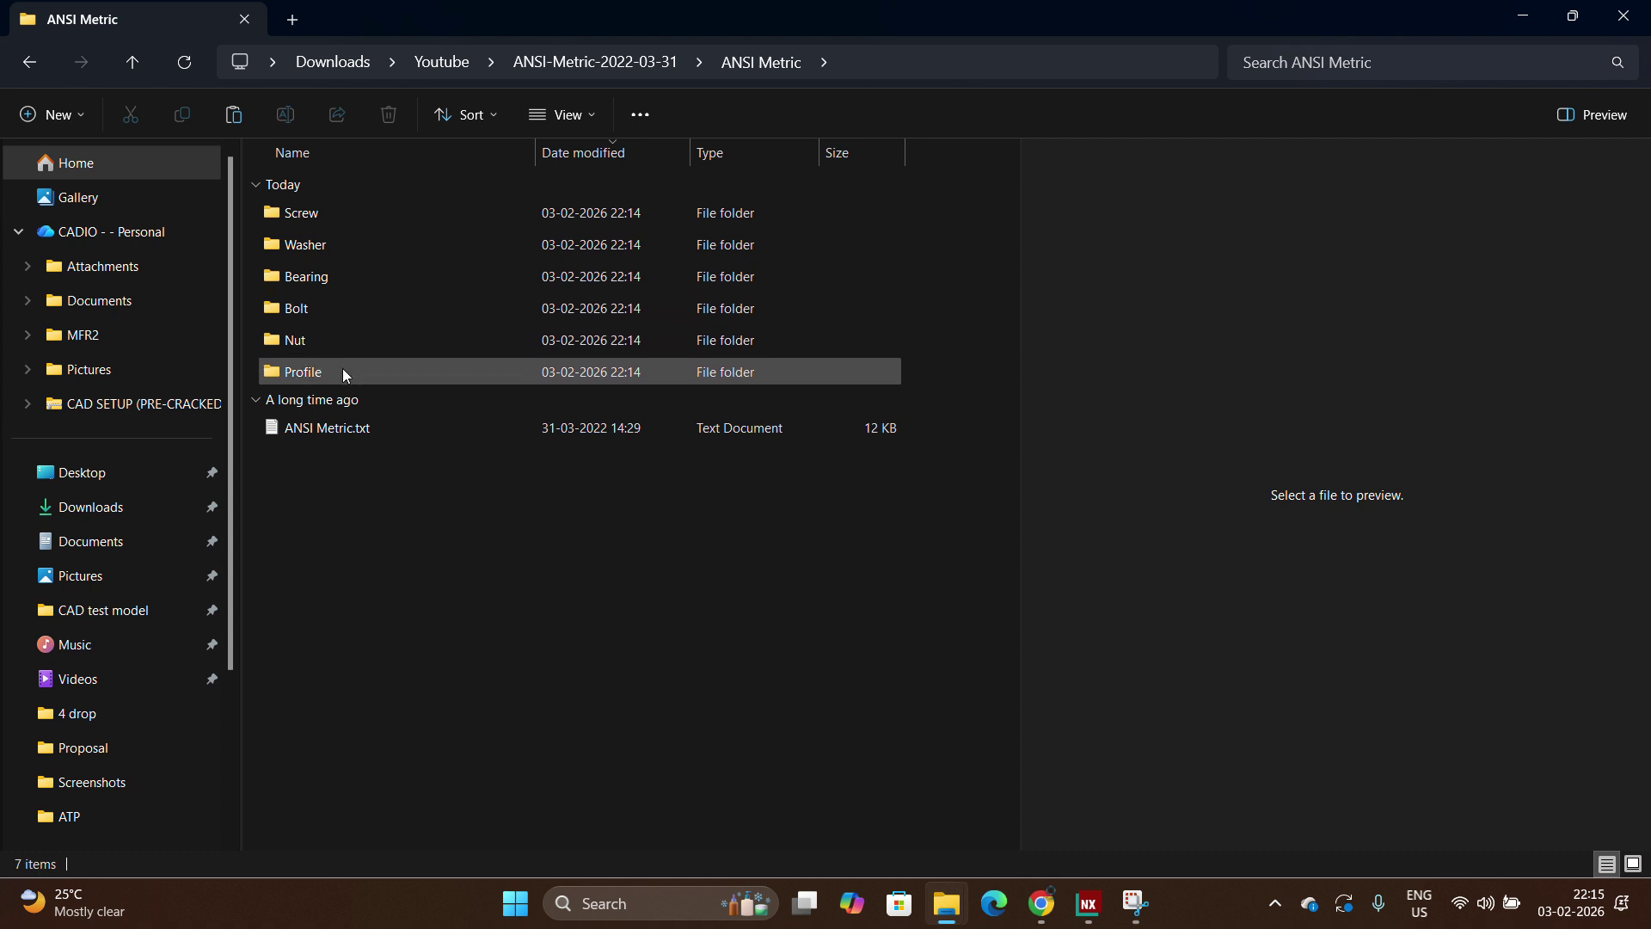
click(132, 66)
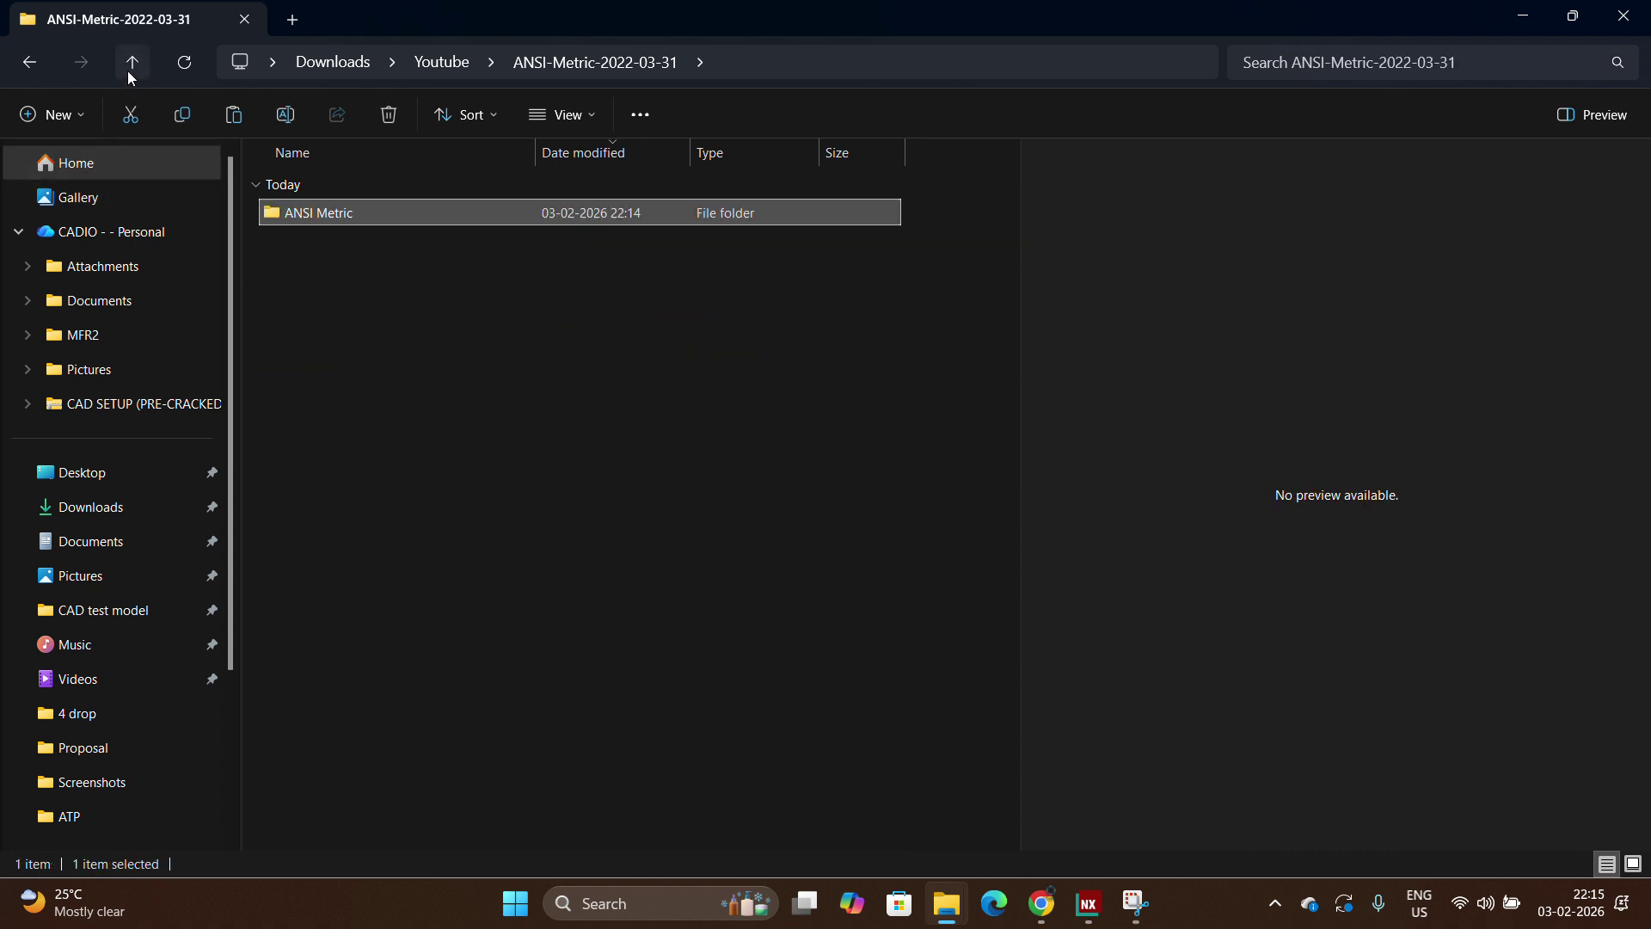
click(451, 288)
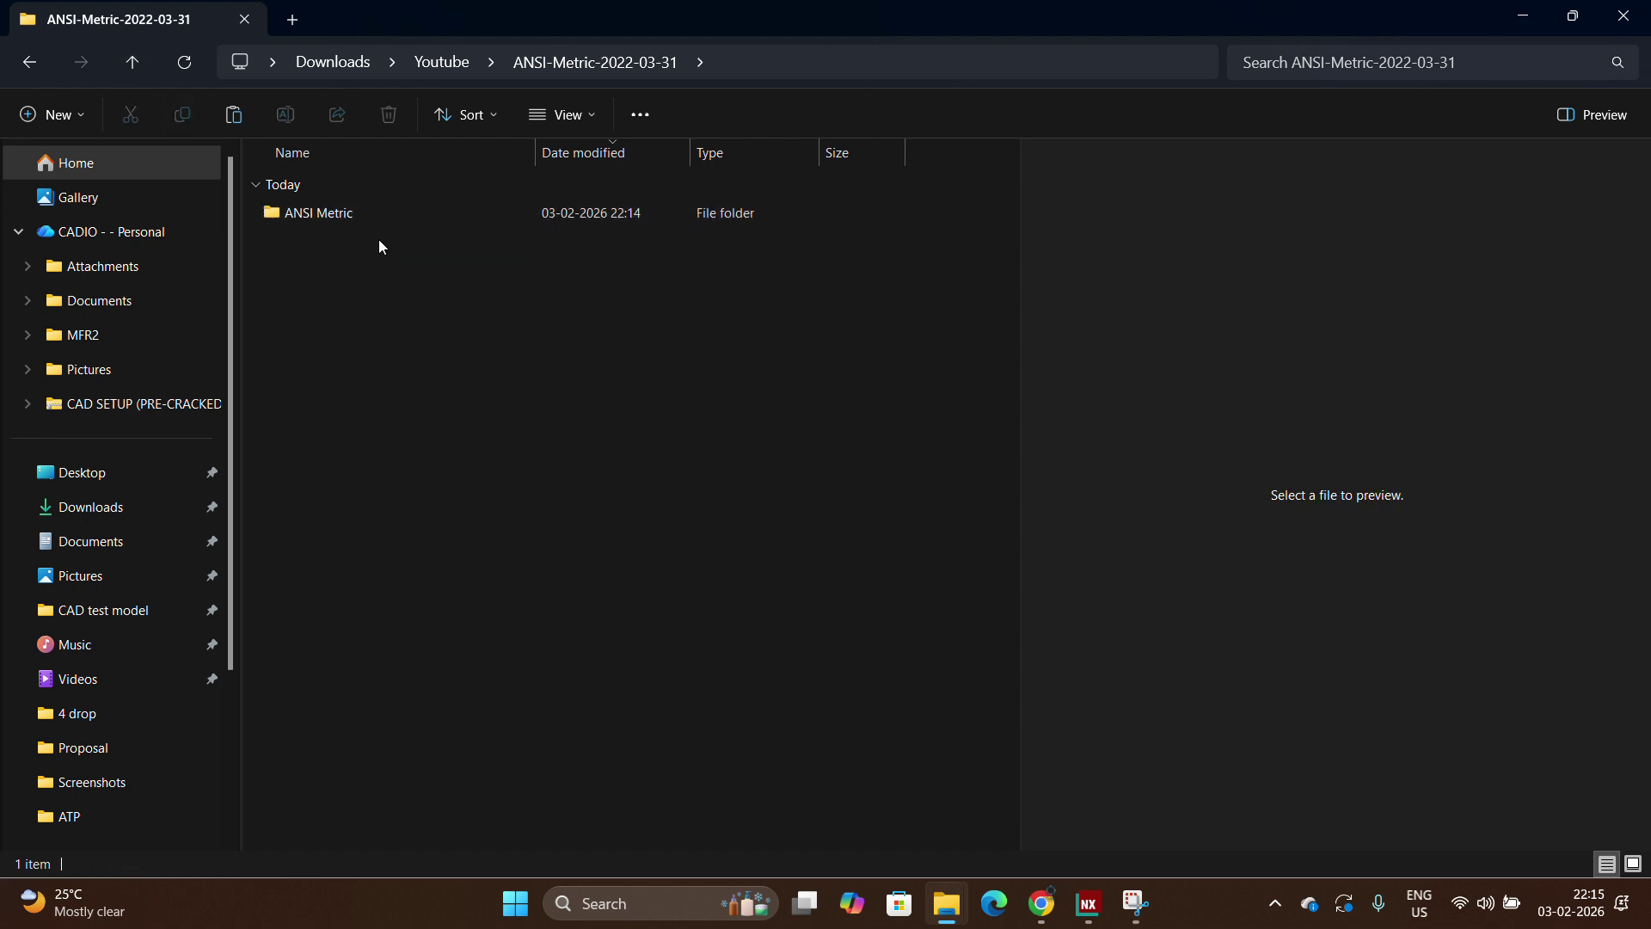
Step: Switch to NX, create a new millimeter part model1.prt from the Model template, and show the Reuse Library's folders
click(1088, 904)
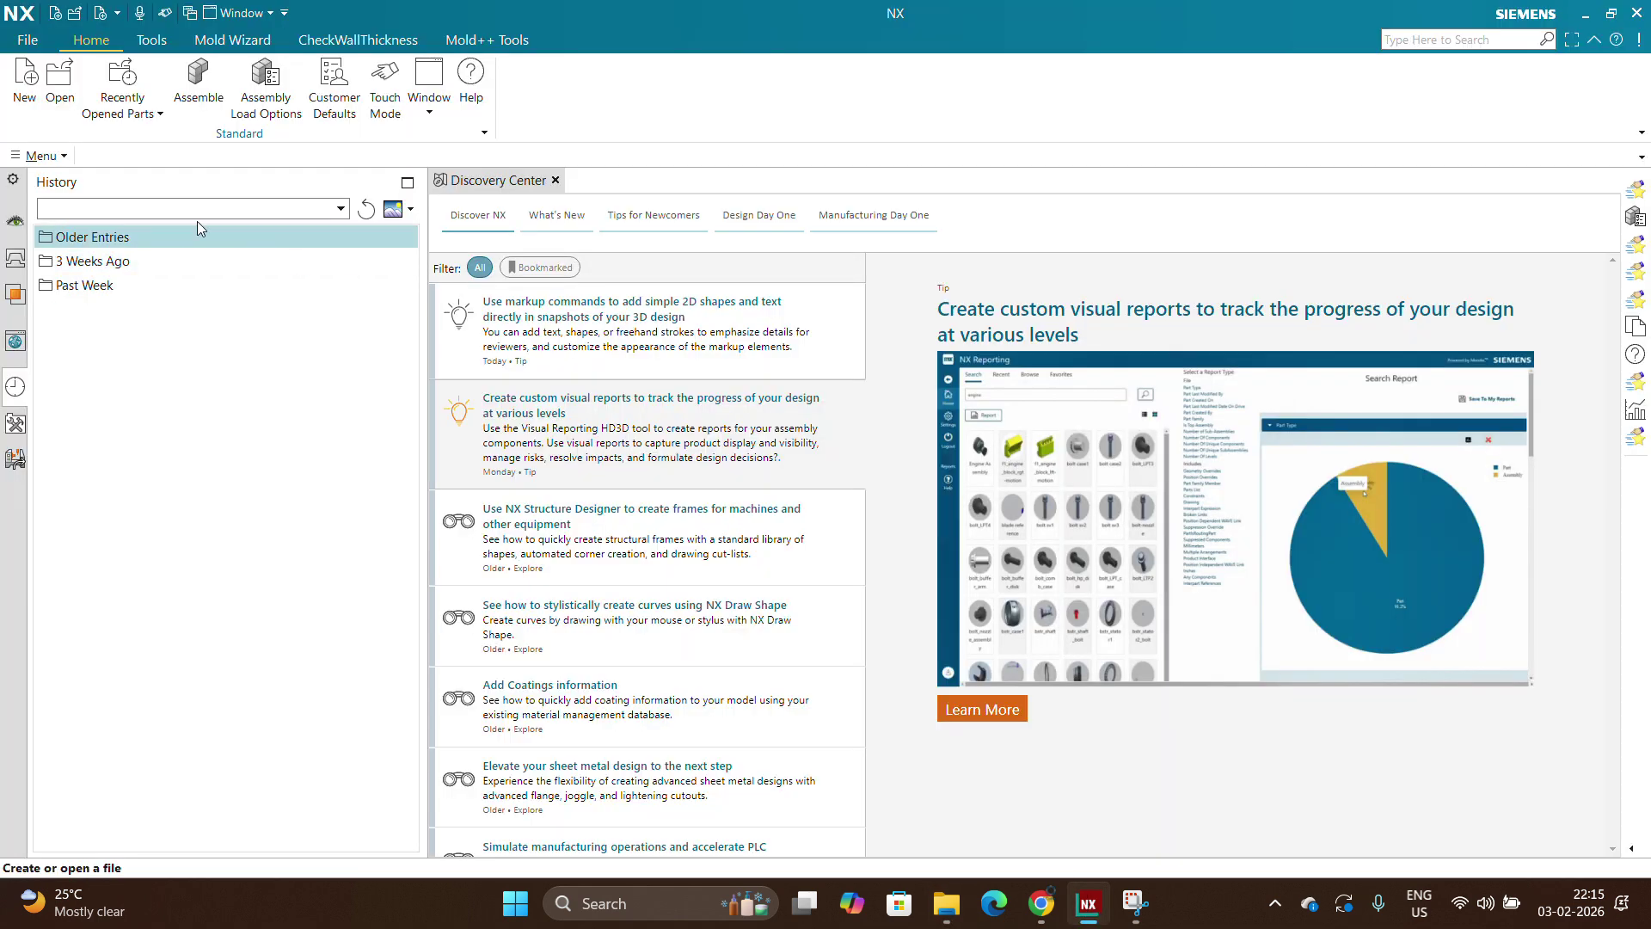
click(25, 96)
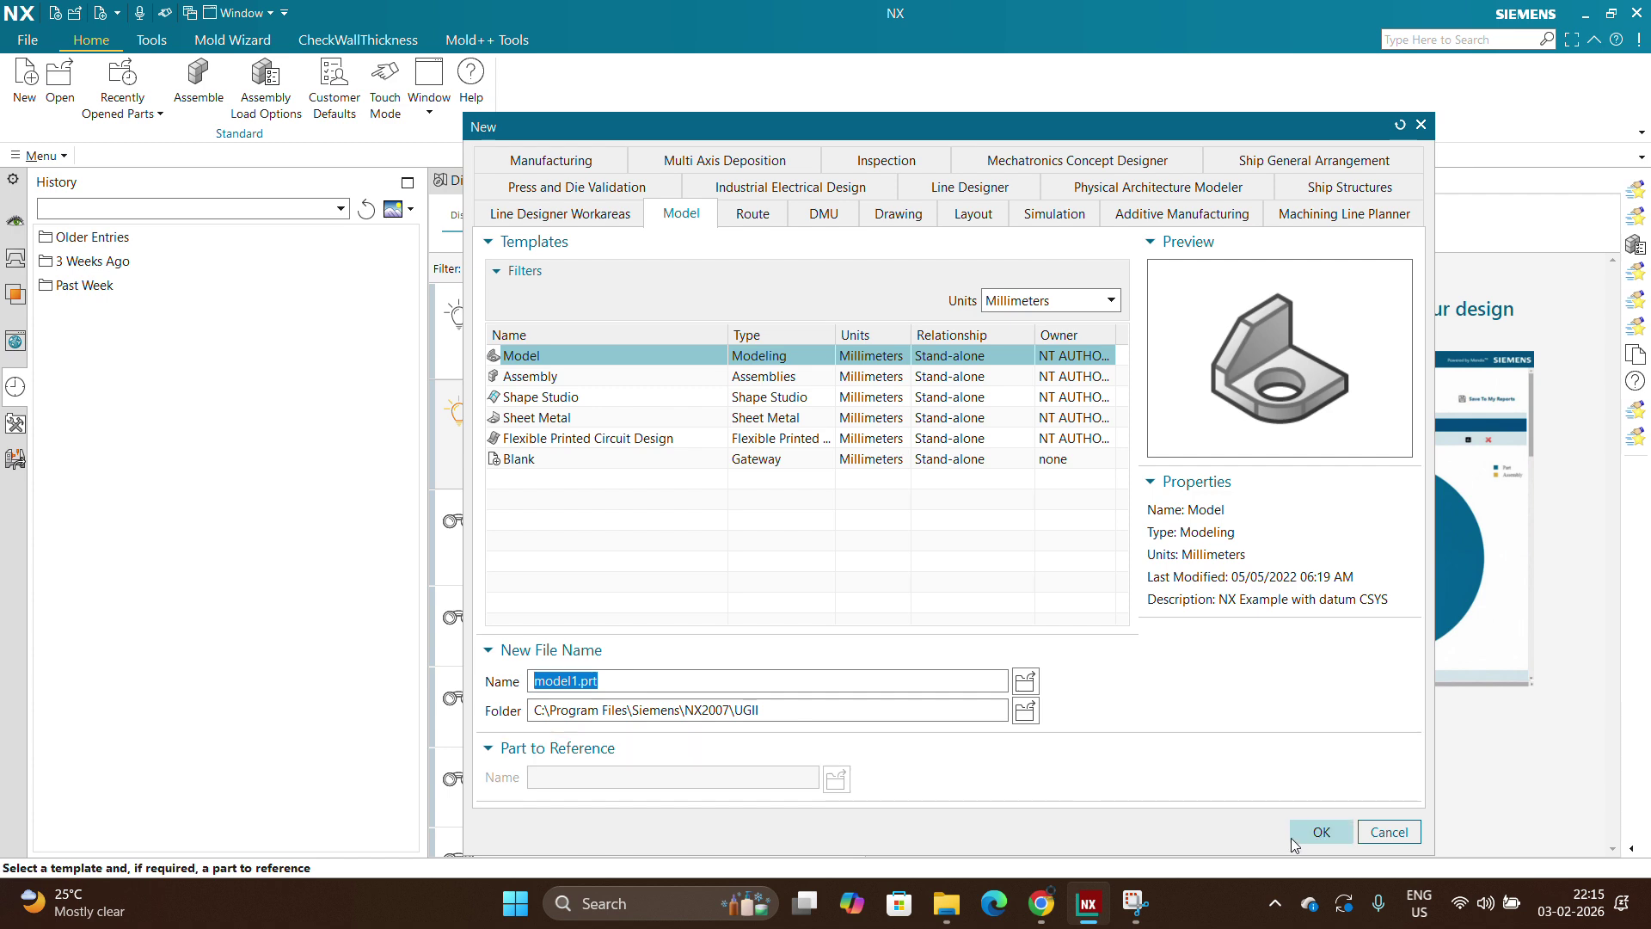
click(1322, 832)
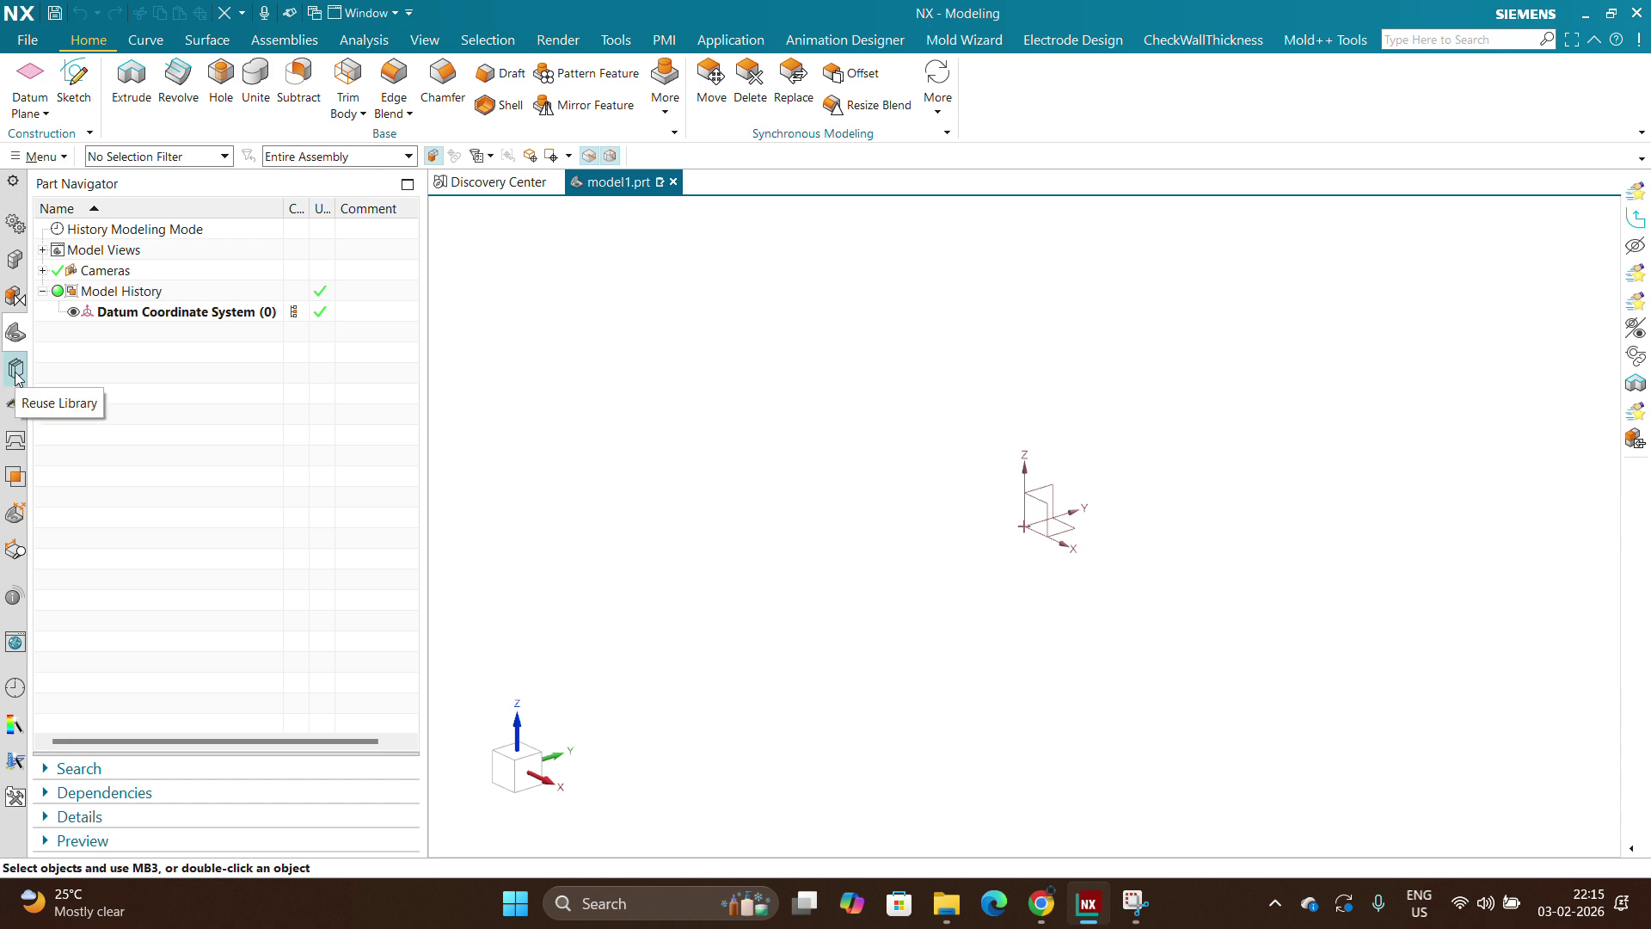
click(15, 370)
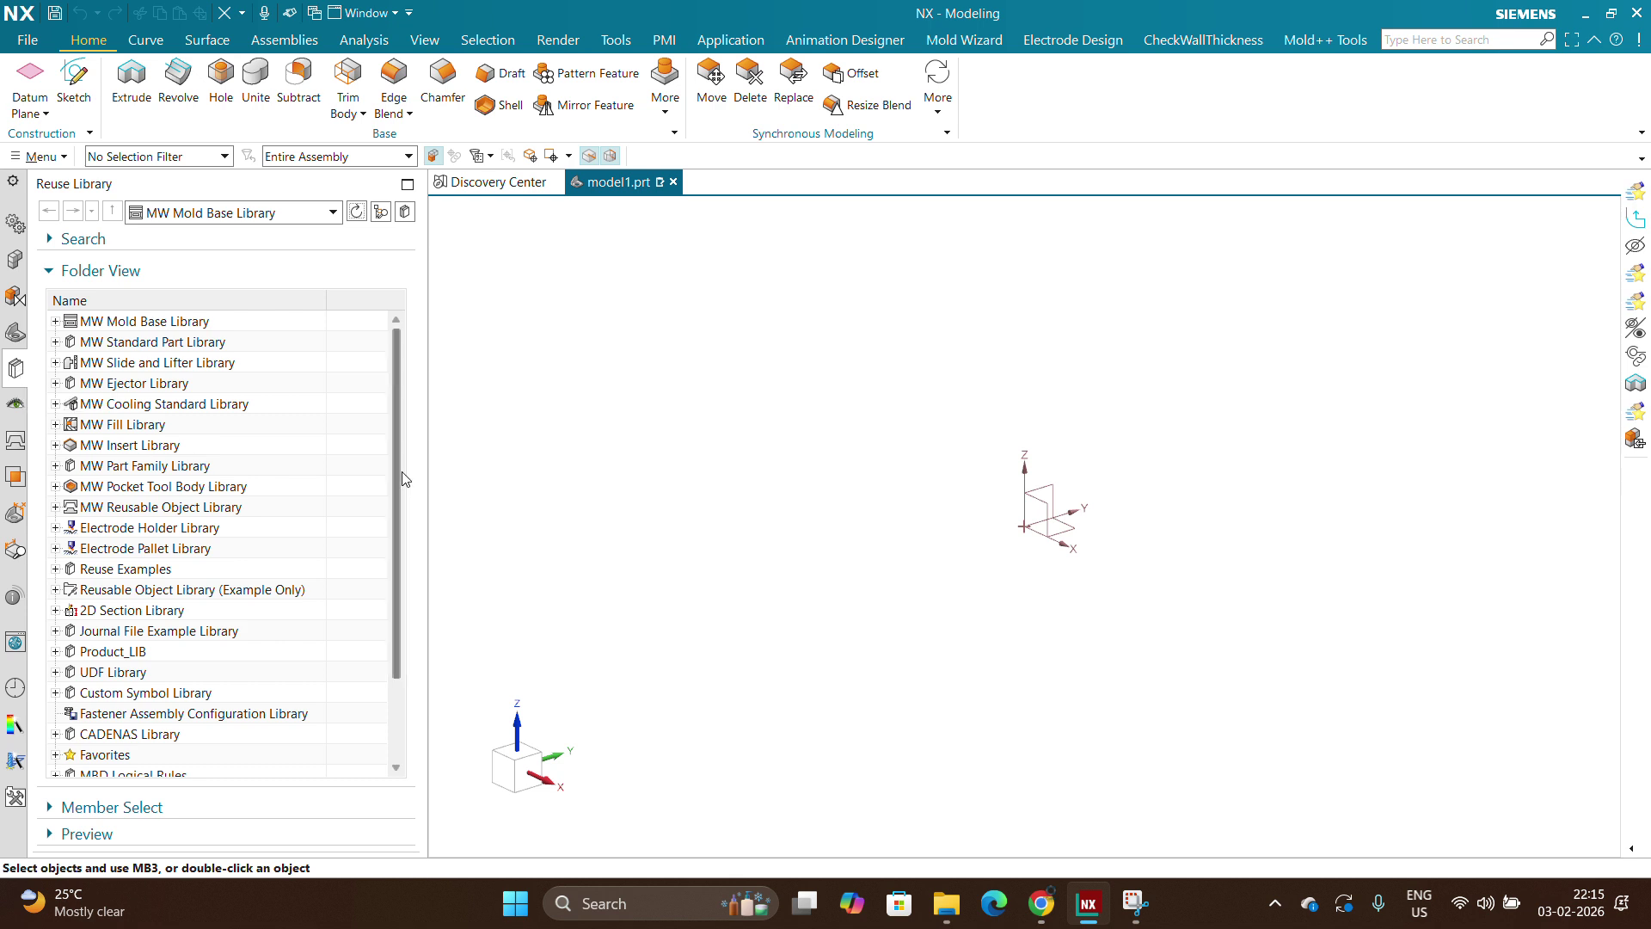
drag(394, 478, 237, 747)
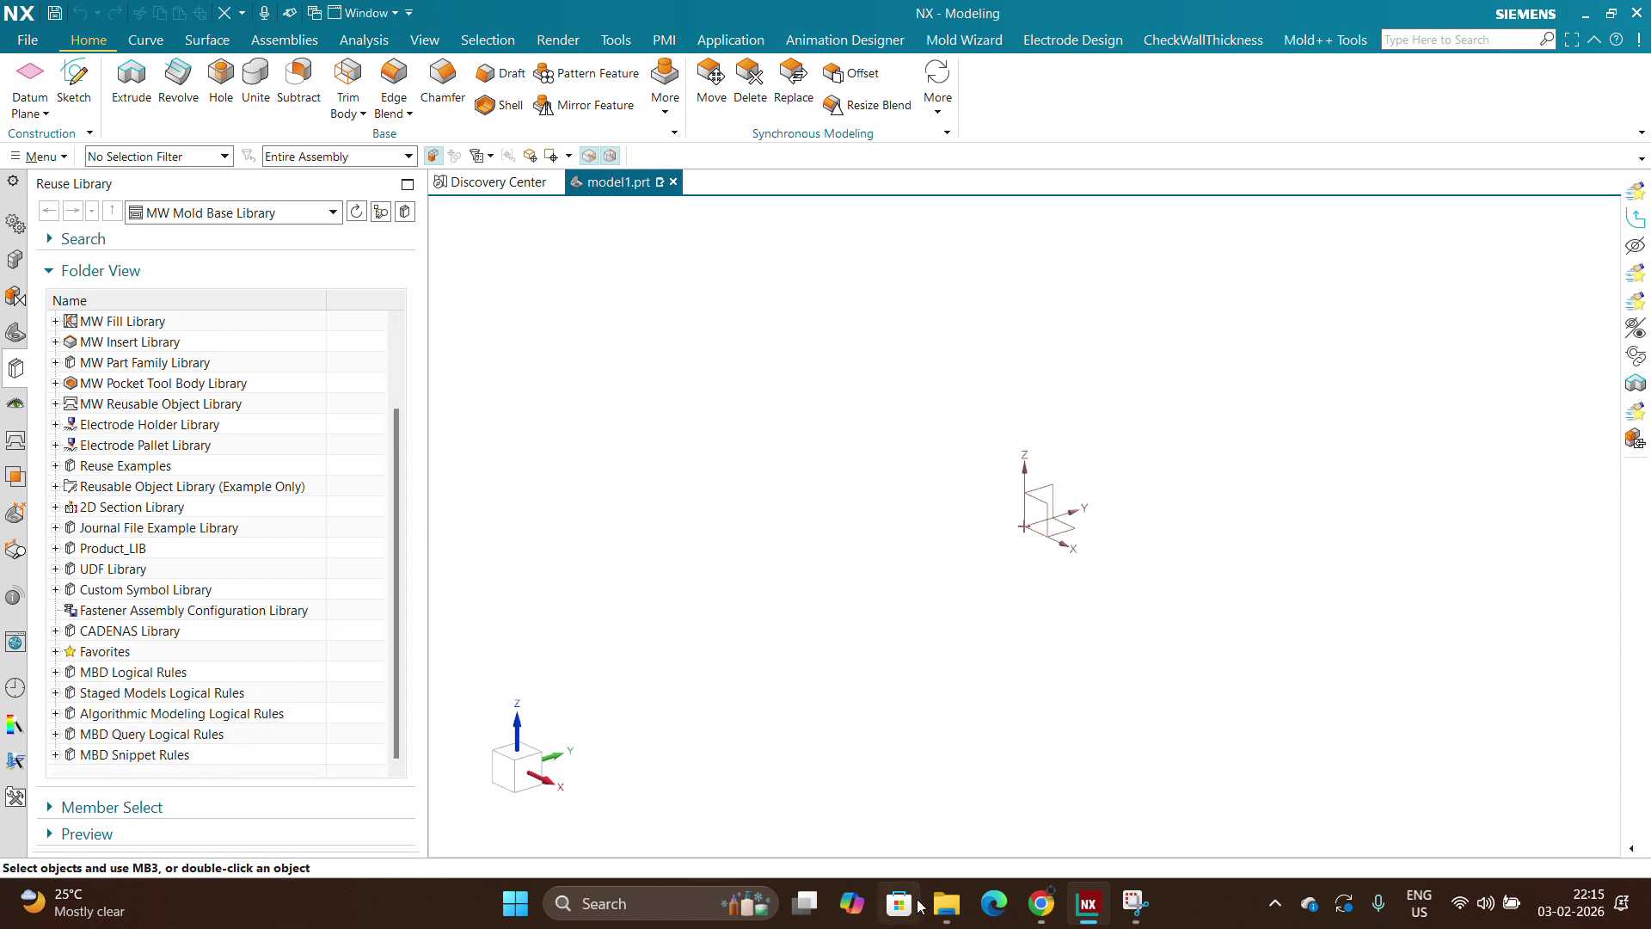
Step: Switch to File Explorer and copy the full path of the ANSI-Metric-2022-03-31 folder
mouse_move(937, 908)
click(1115, 792)
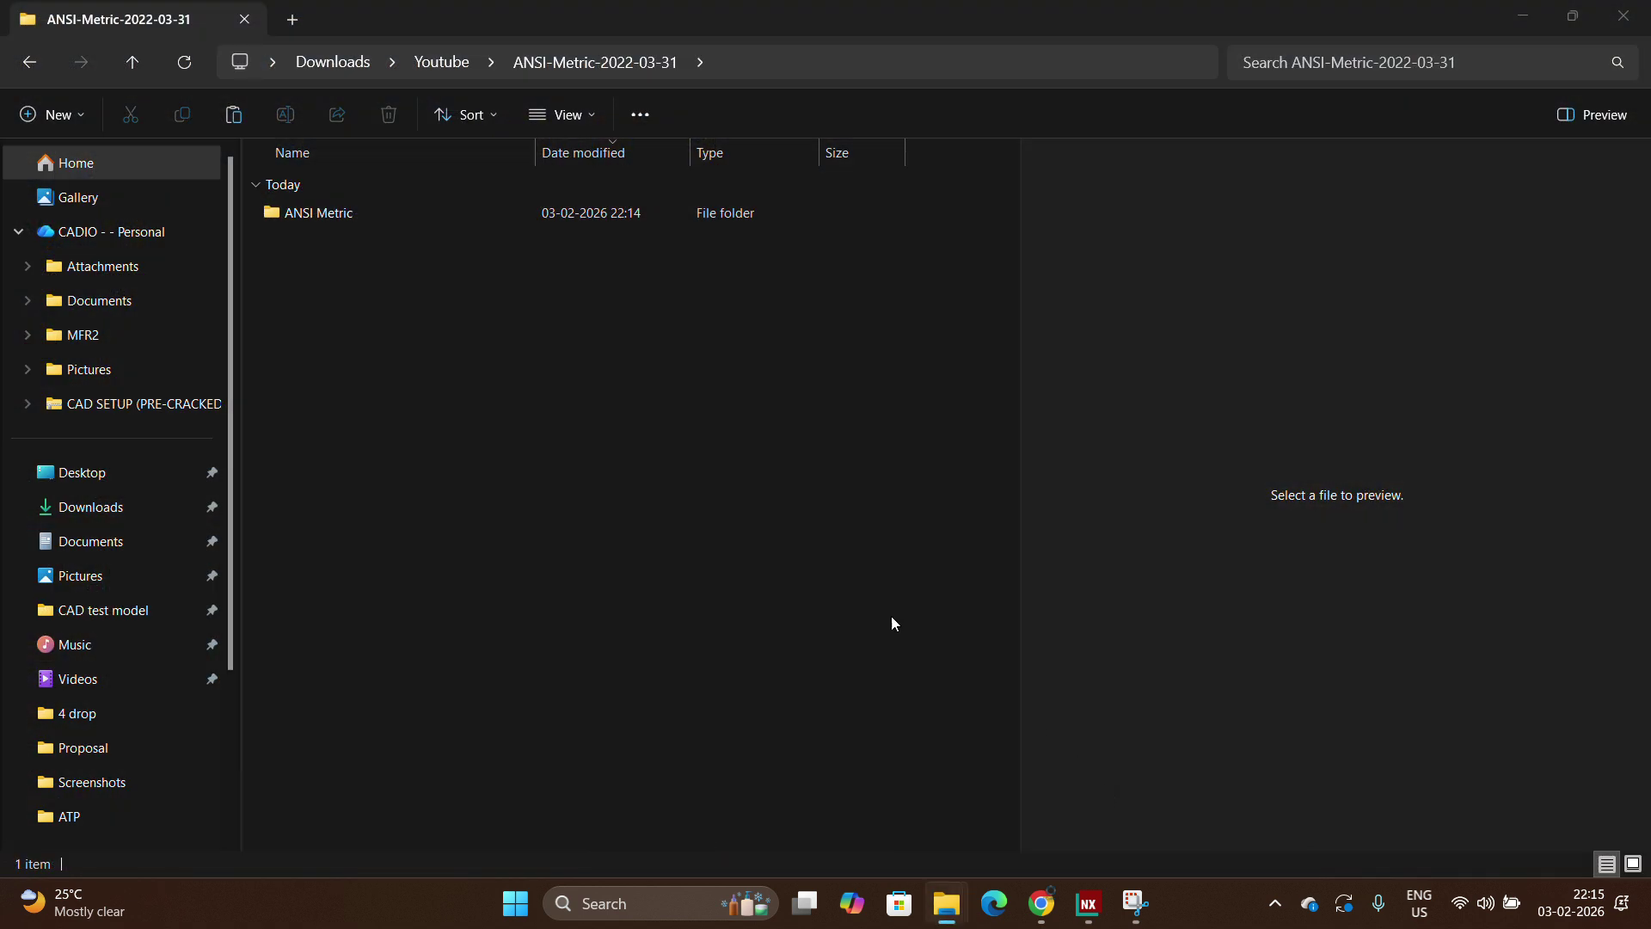
click(1046, 64)
right_click(1046, 65)
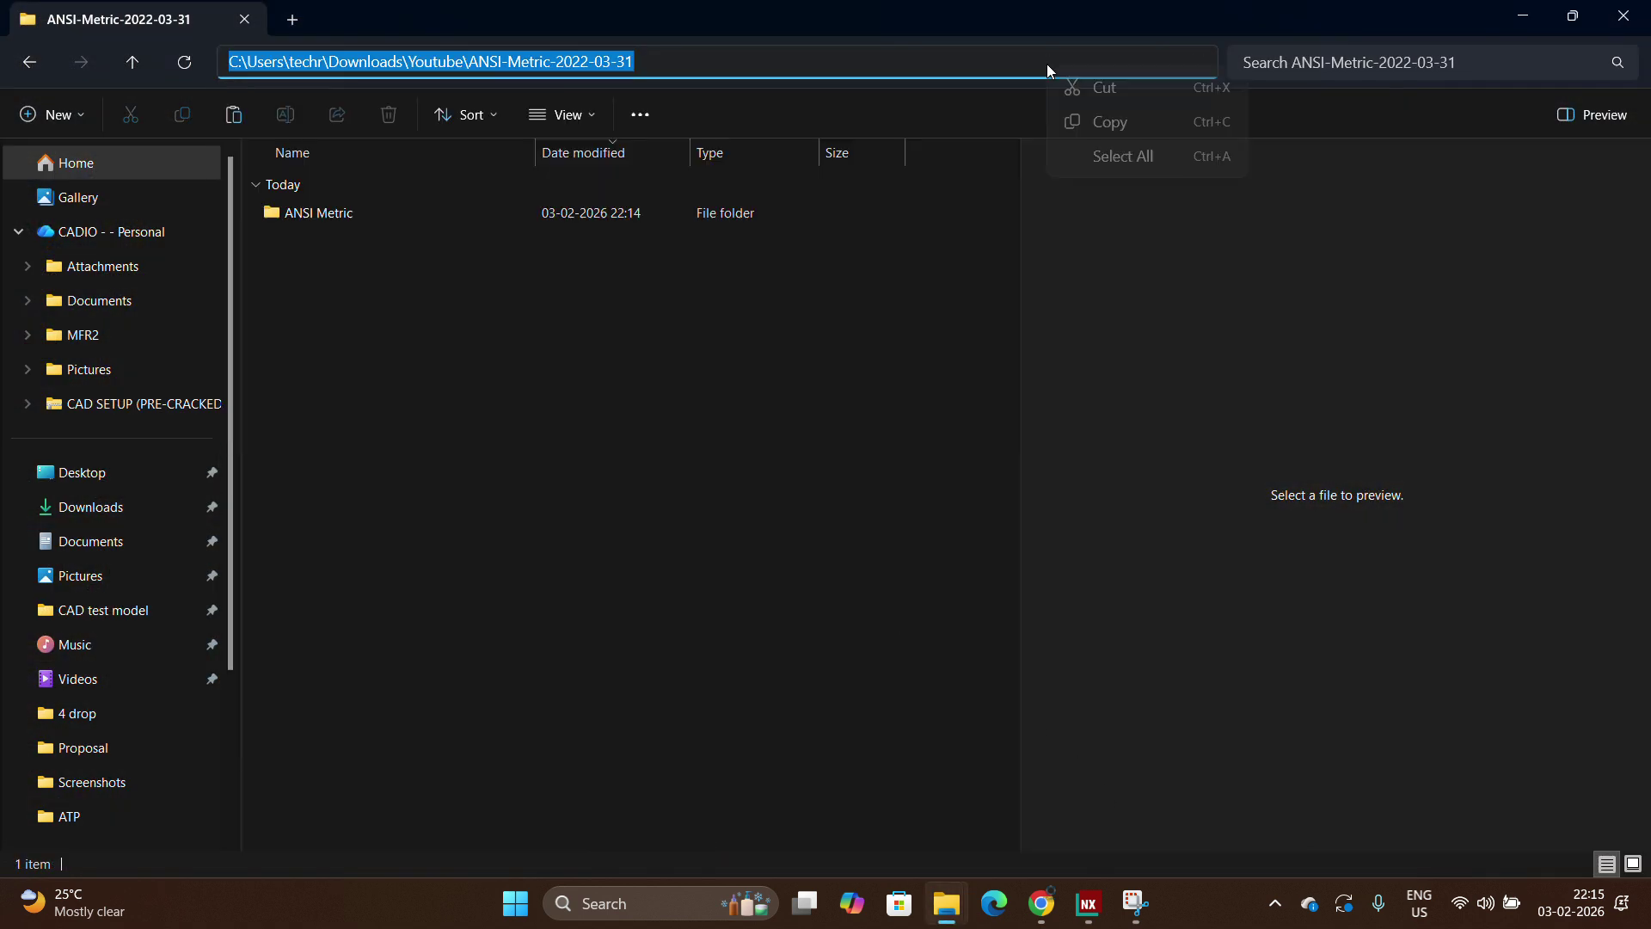
click(1105, 122)
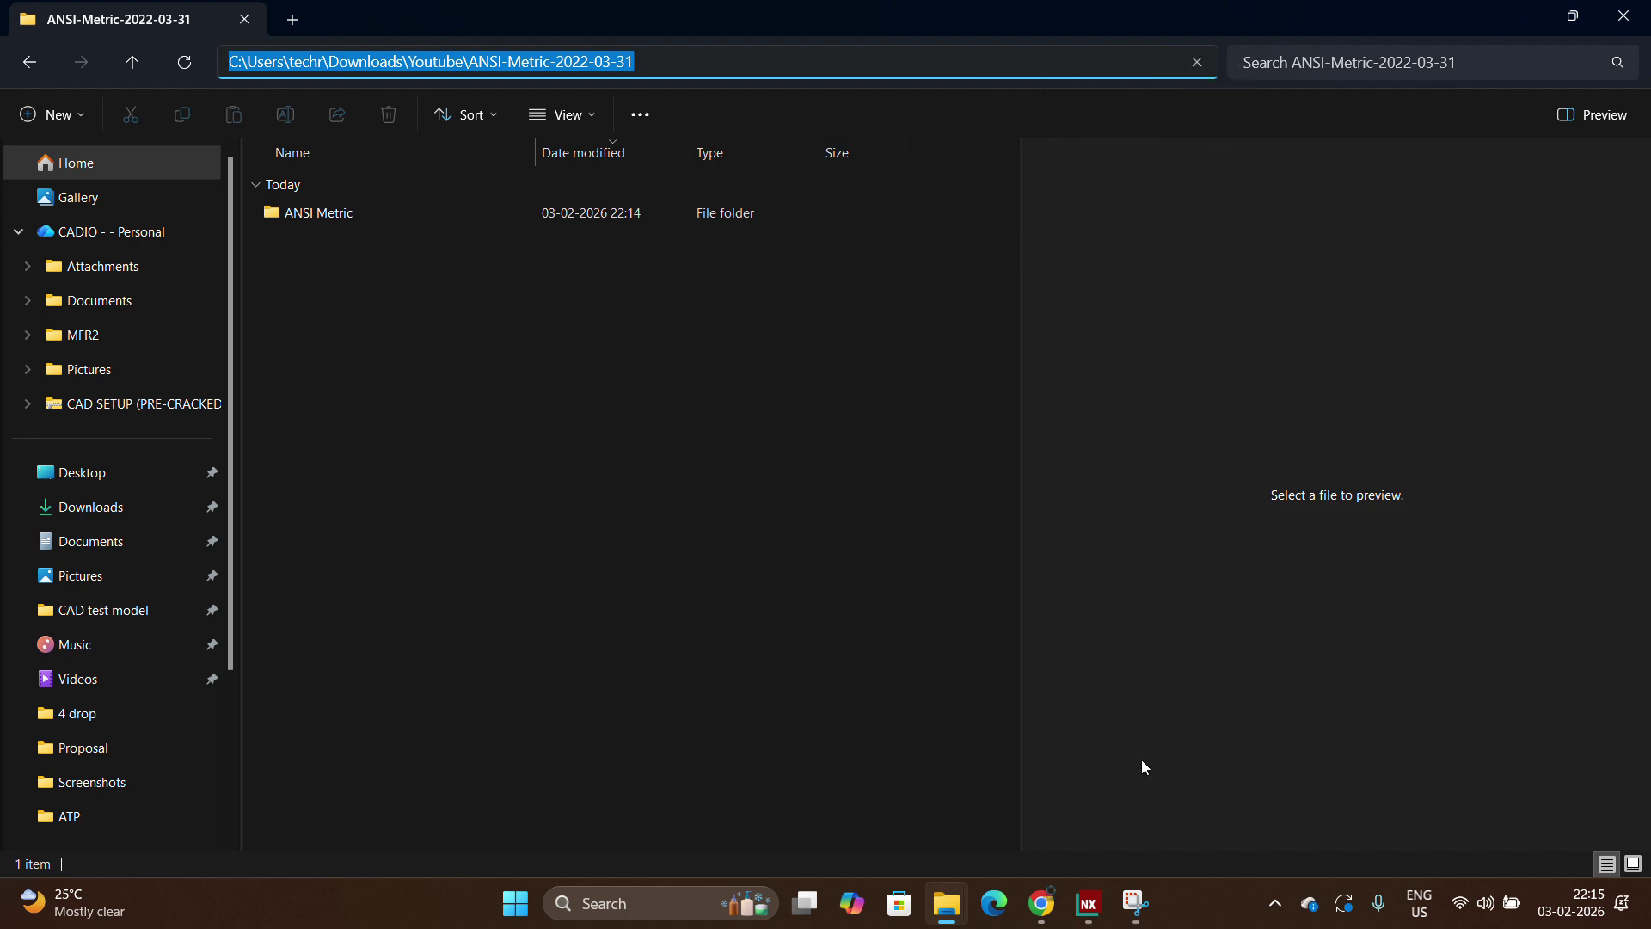
Step: Switch back to NX and open Reuse Library Management
click(1087, 902)
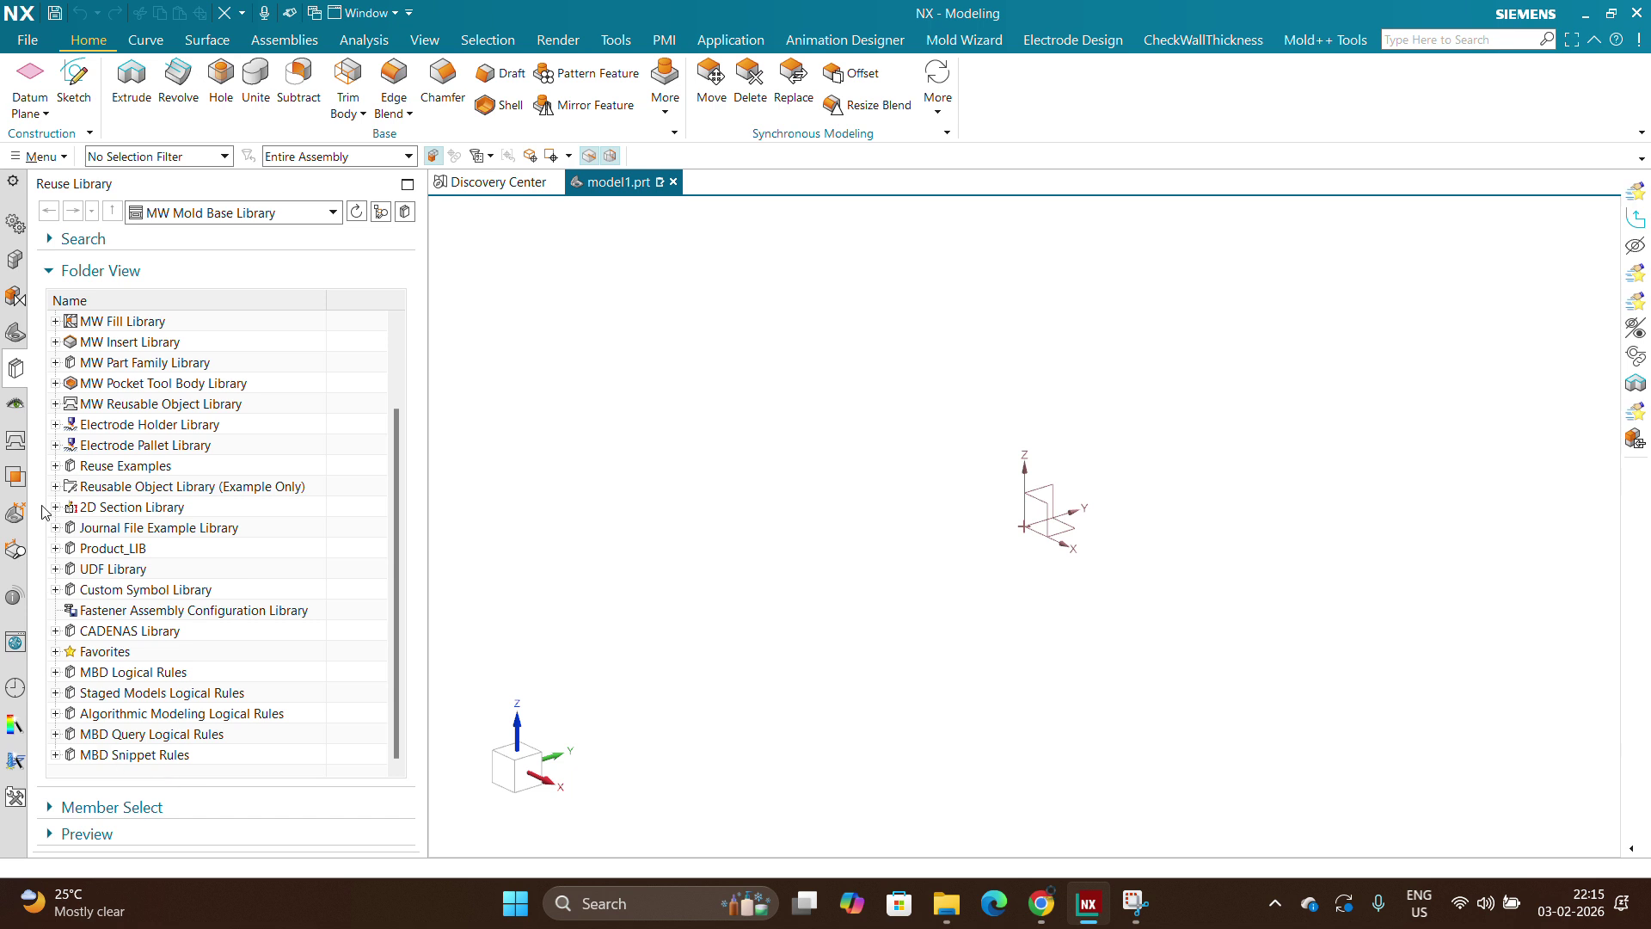
right_click(370, 461)
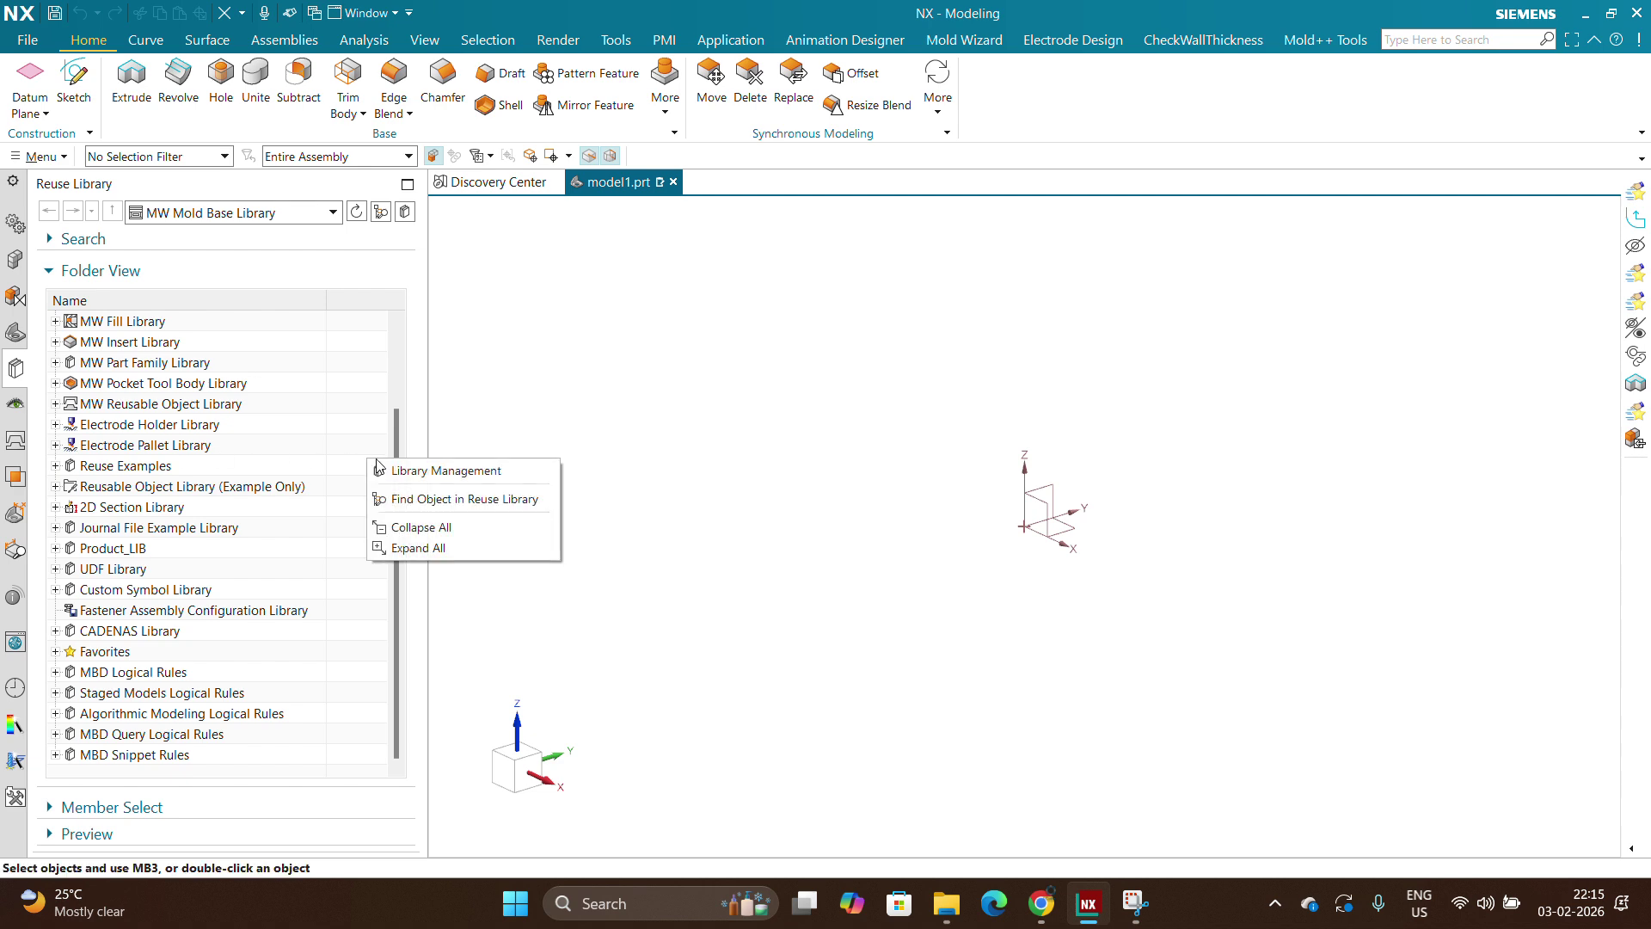
click(428, 472)
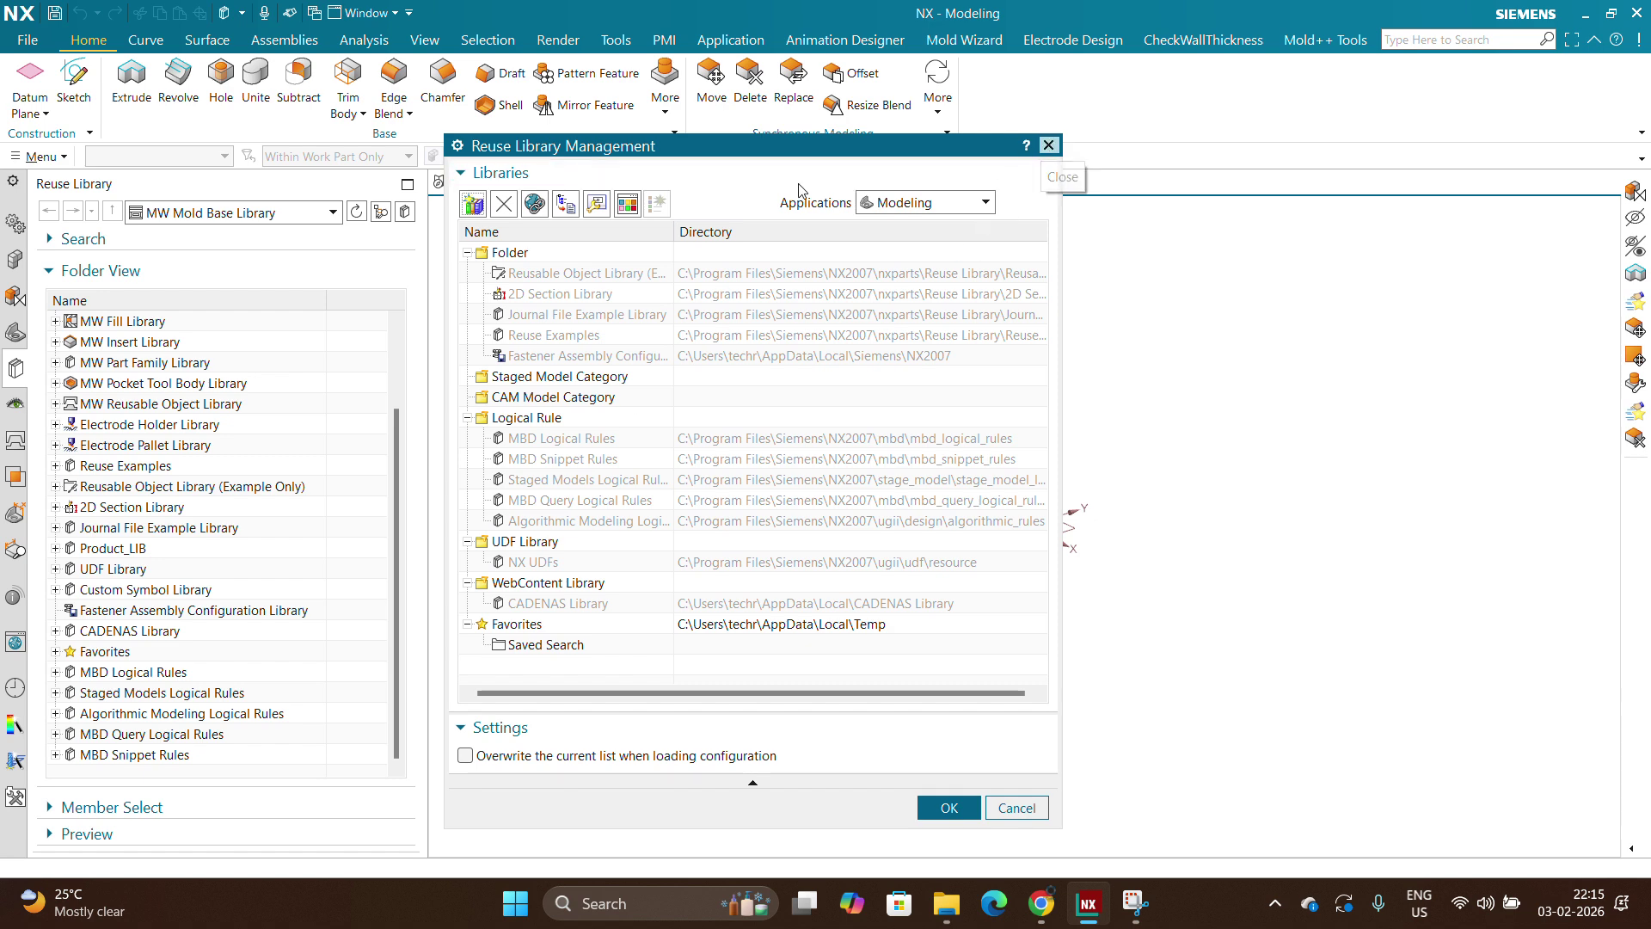
click(38, 157)
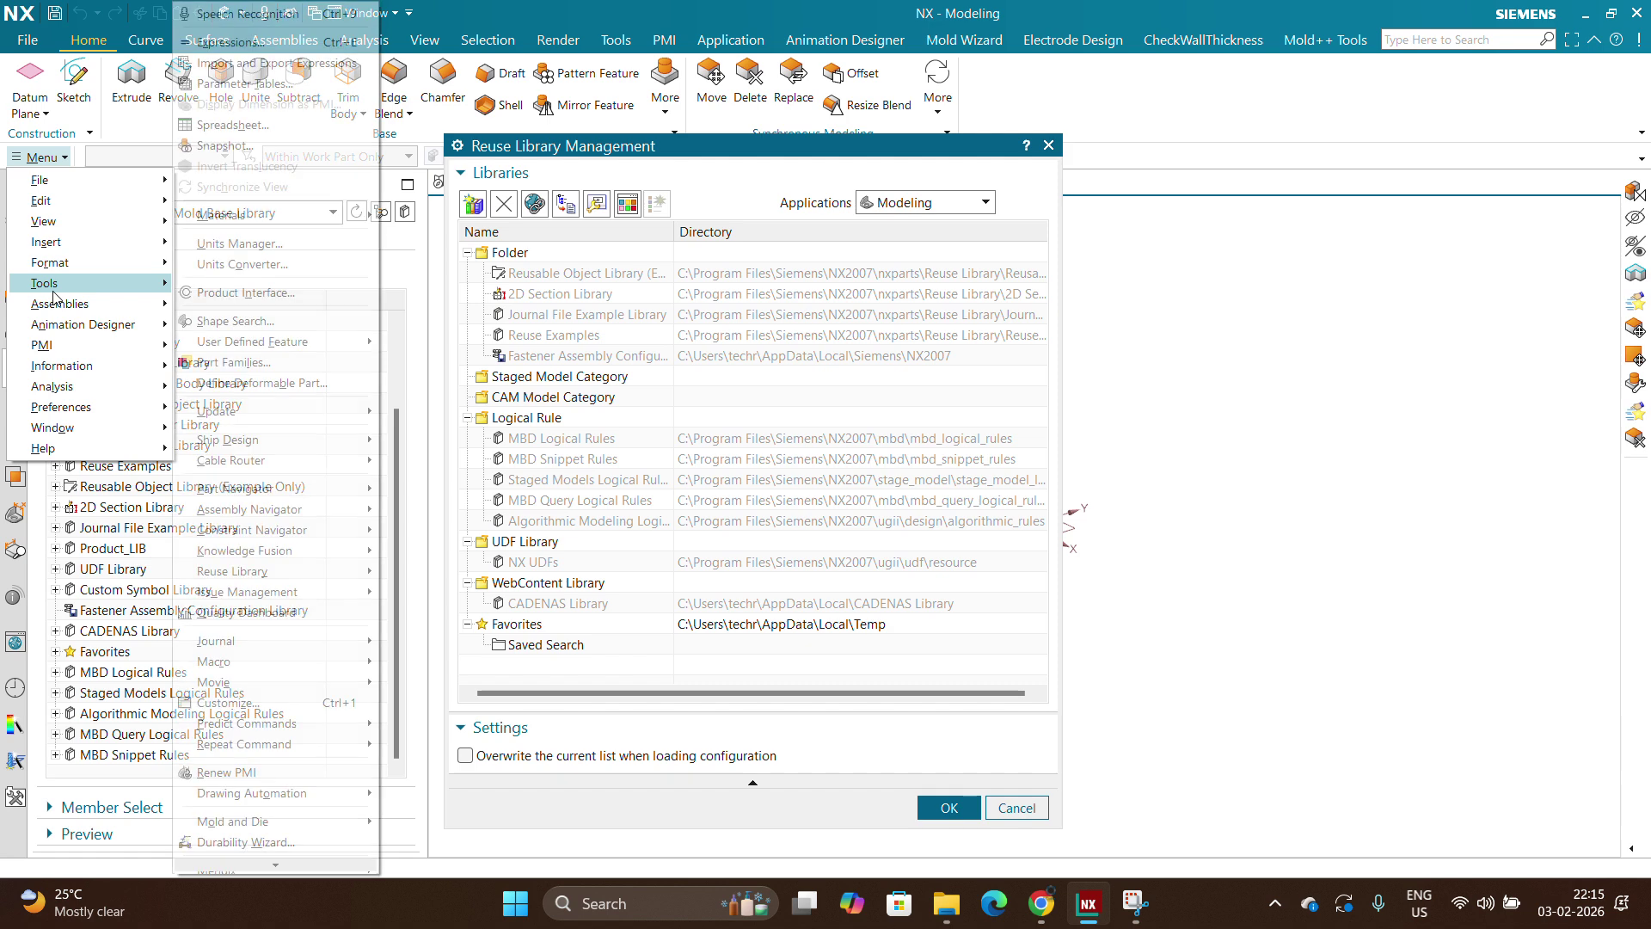
mouse_move(47, 283)
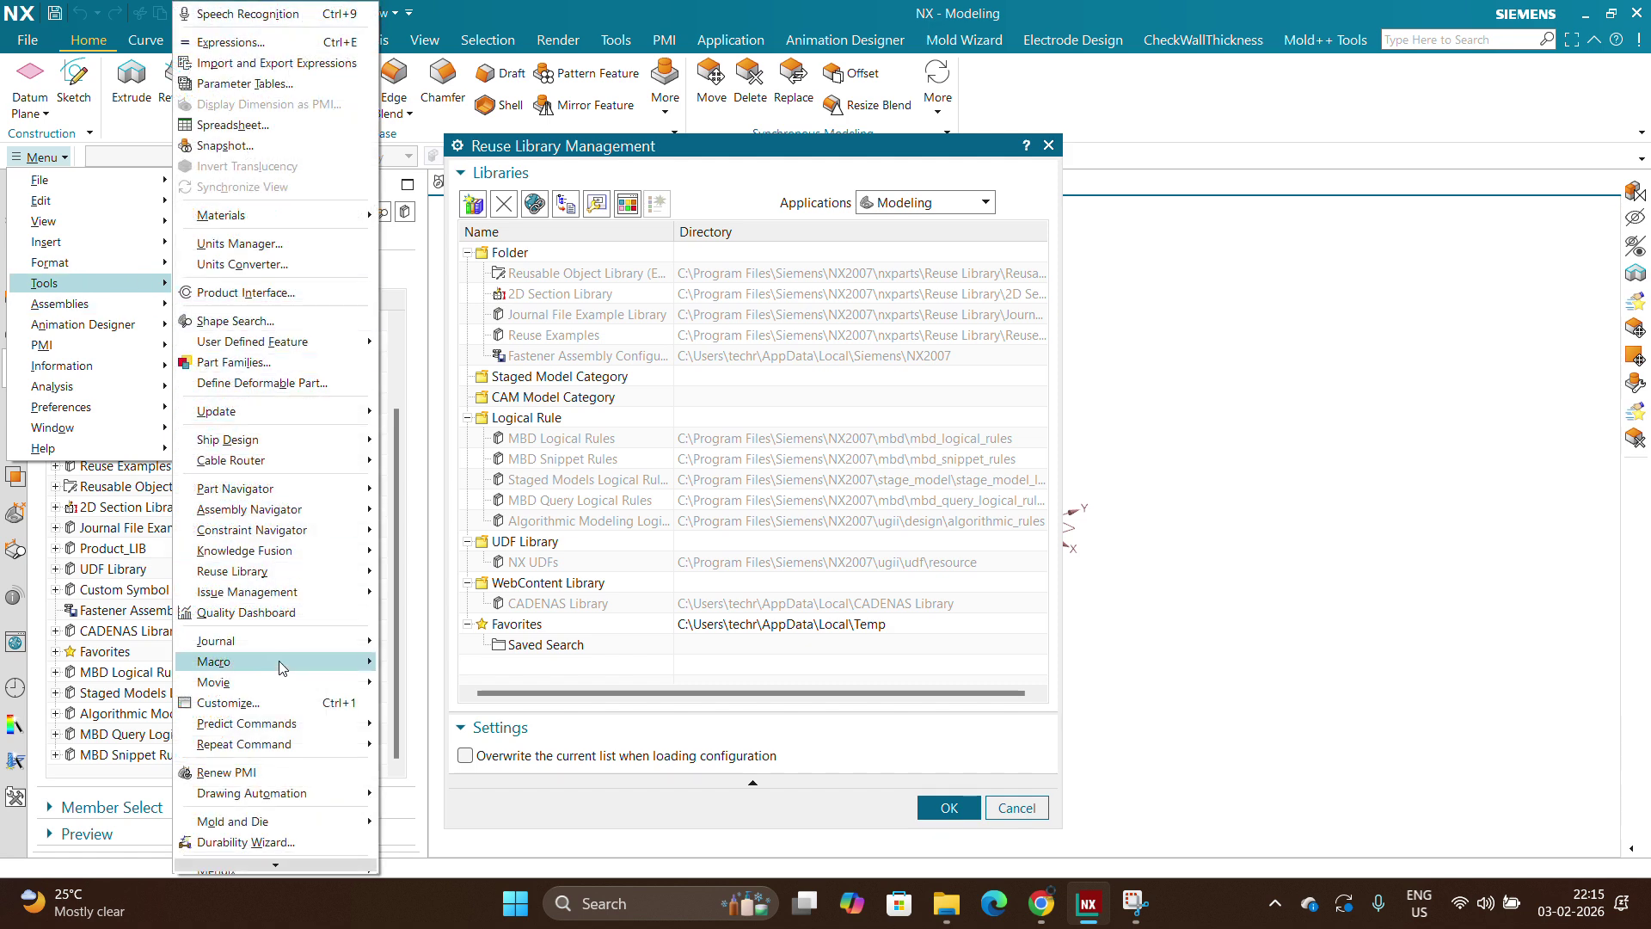
mouse_move(292, 571)
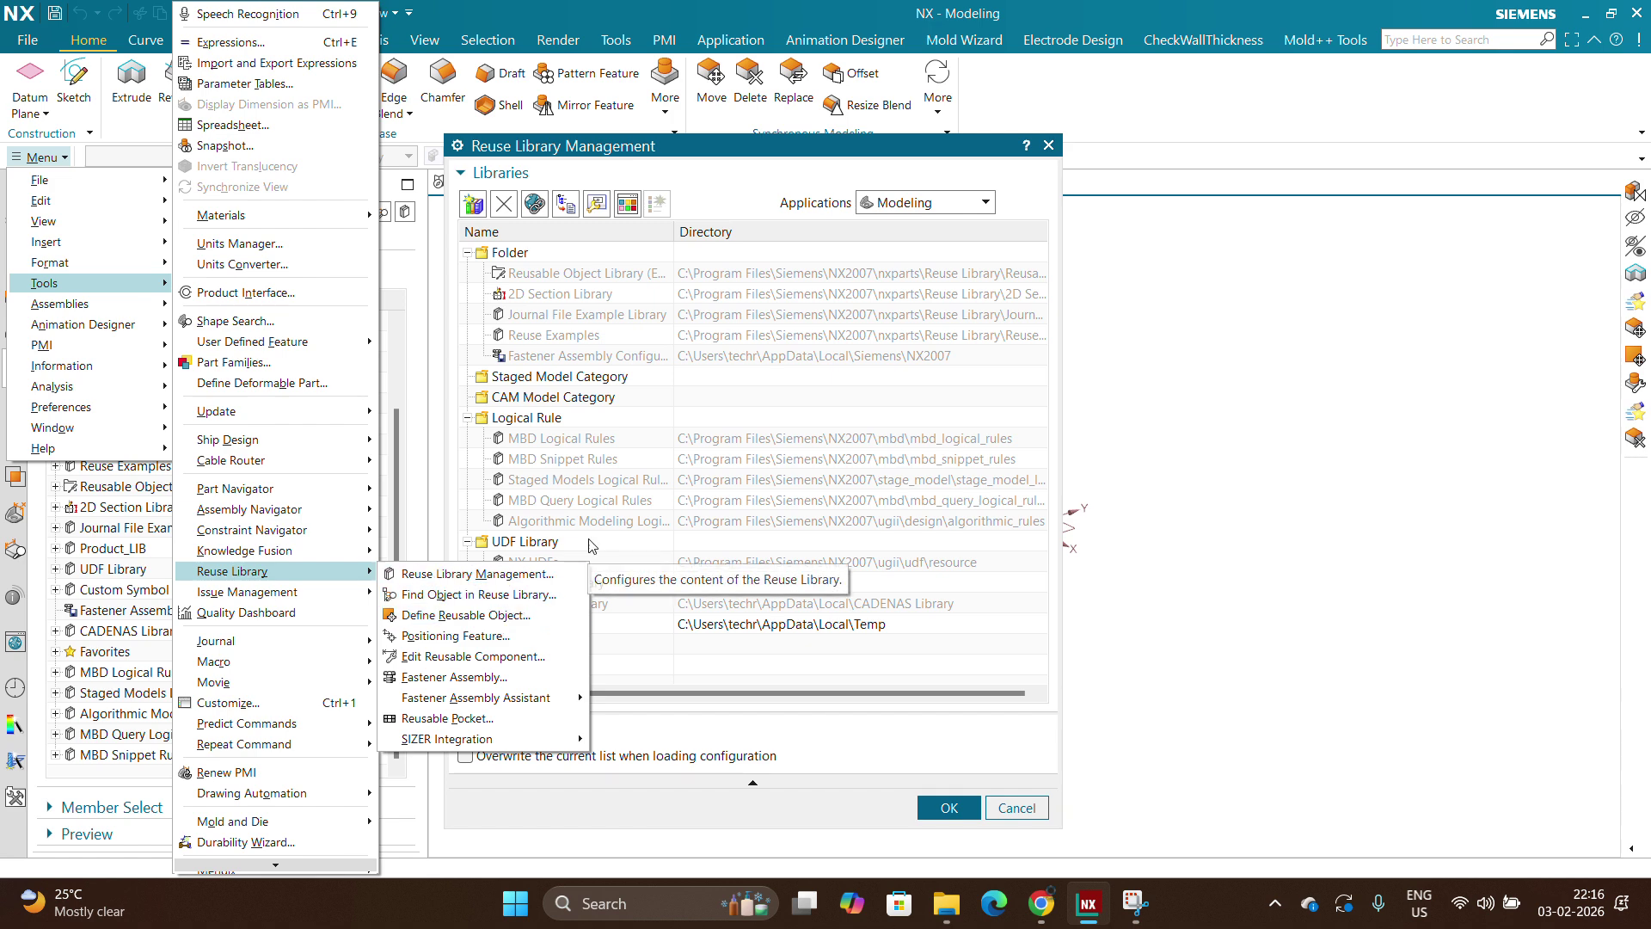
click(695, 156)
Step: Set the Applications filter in Reuse Library Management to All
drag(695, 156, 720, 119)
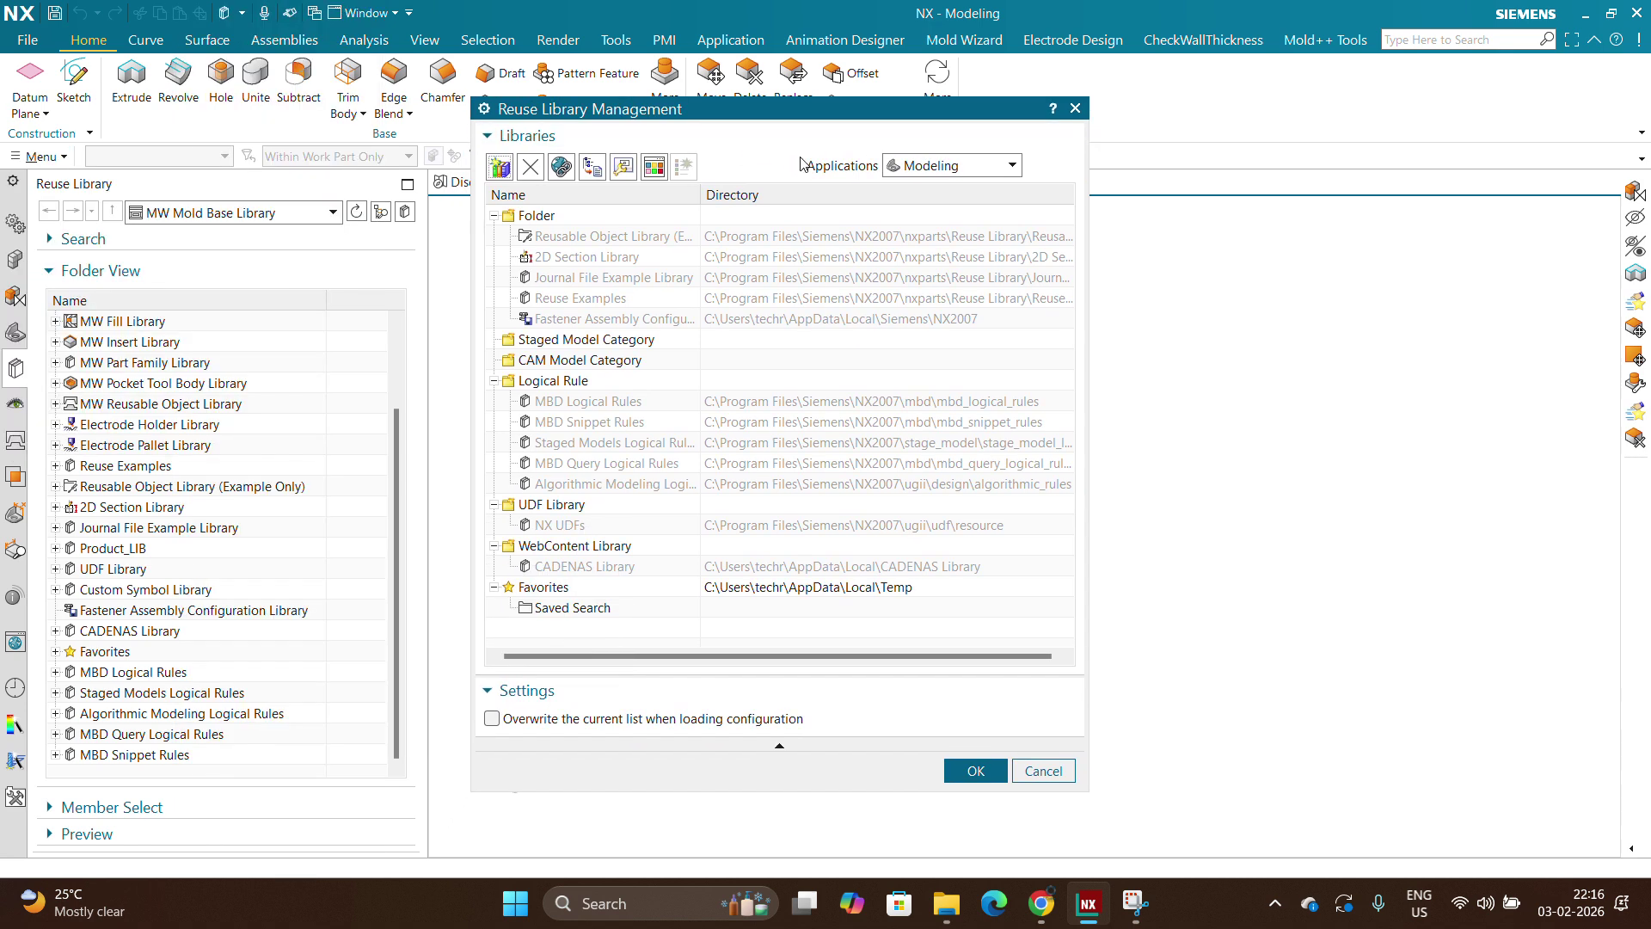
click(919, 167)
scroll(916, 202, up, 1)
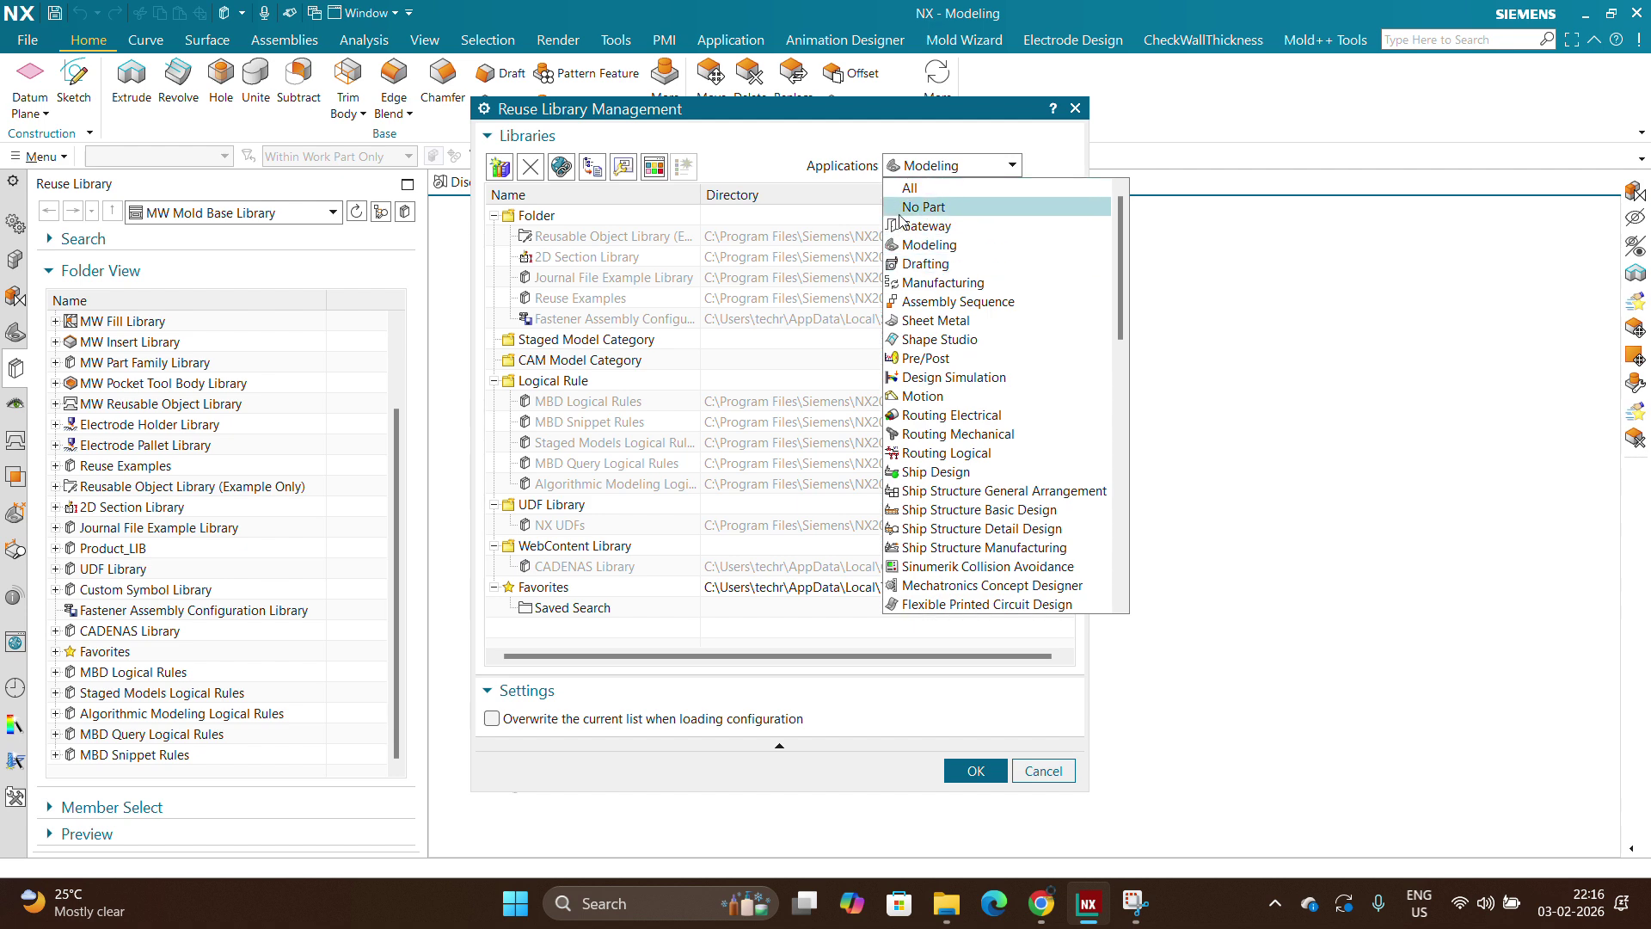
click(896, 187)
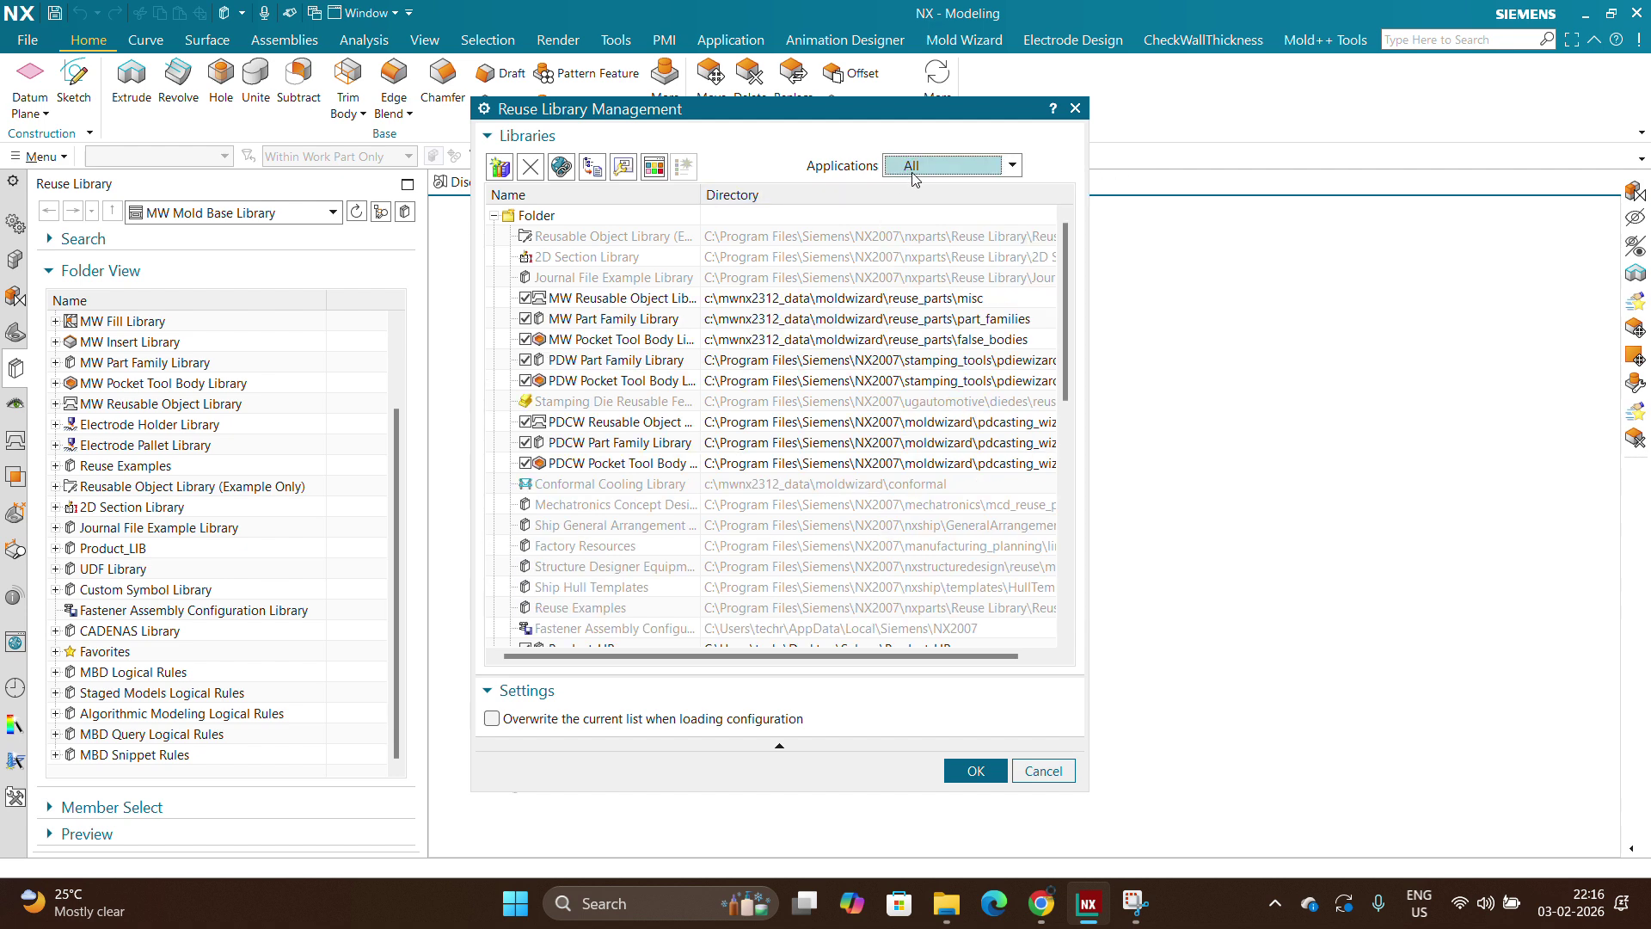
Step: Add the ANSI Metric folder at the copied ANSI-Metric-2022-03-31 path as a new library and accept the library settings
click(499, 169)
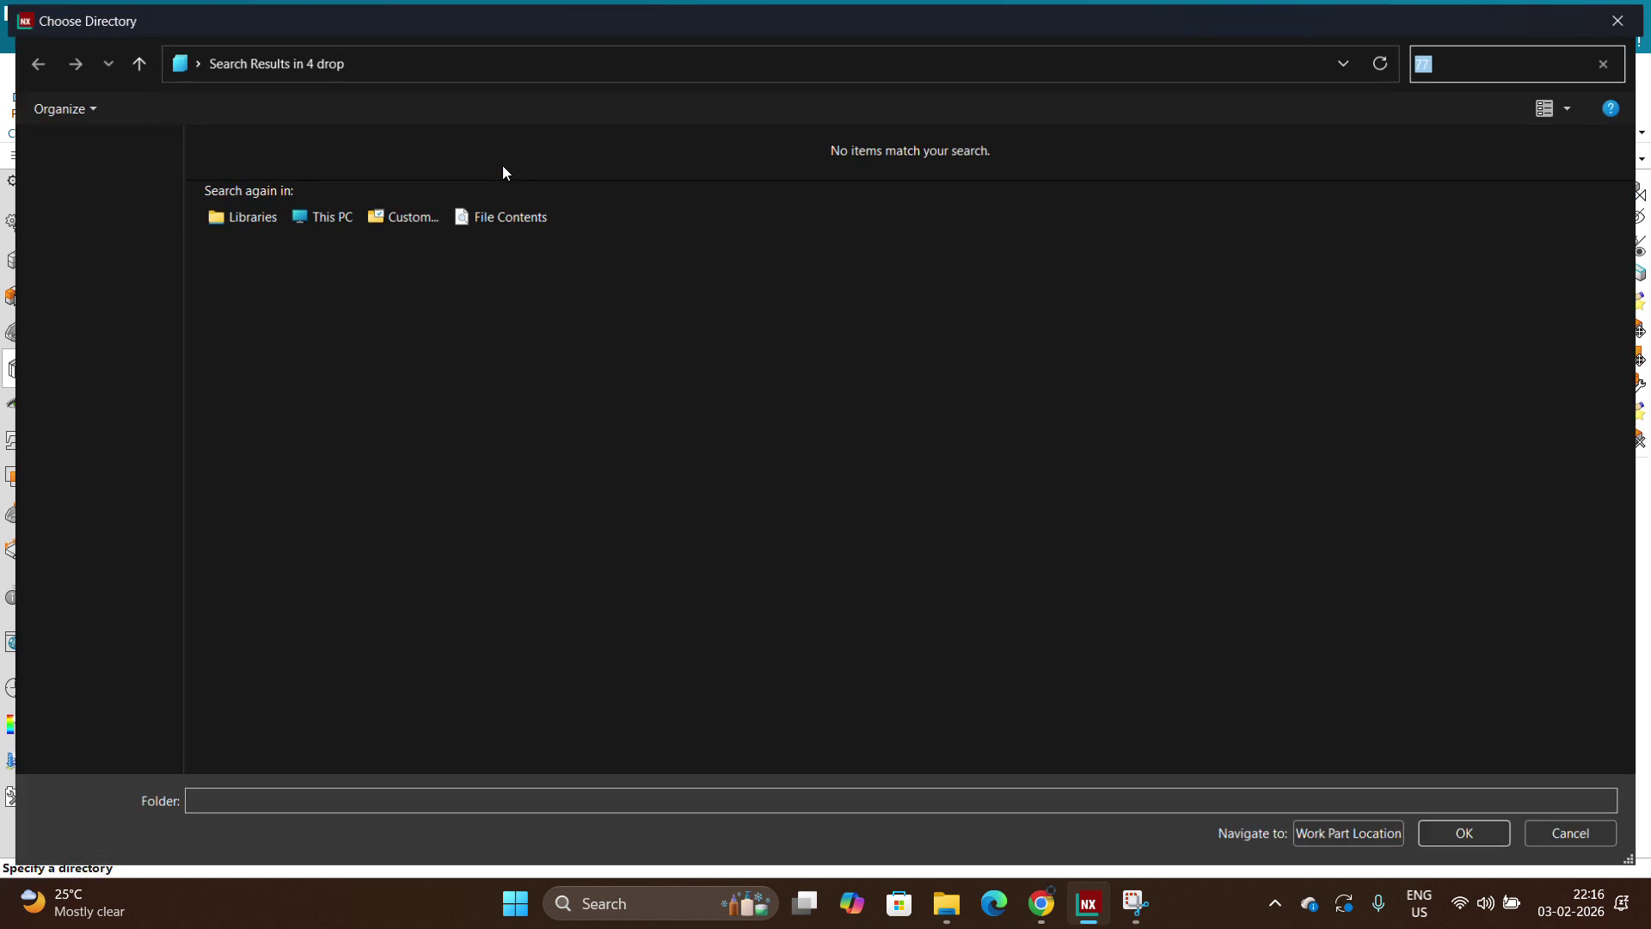
click(410, 60)
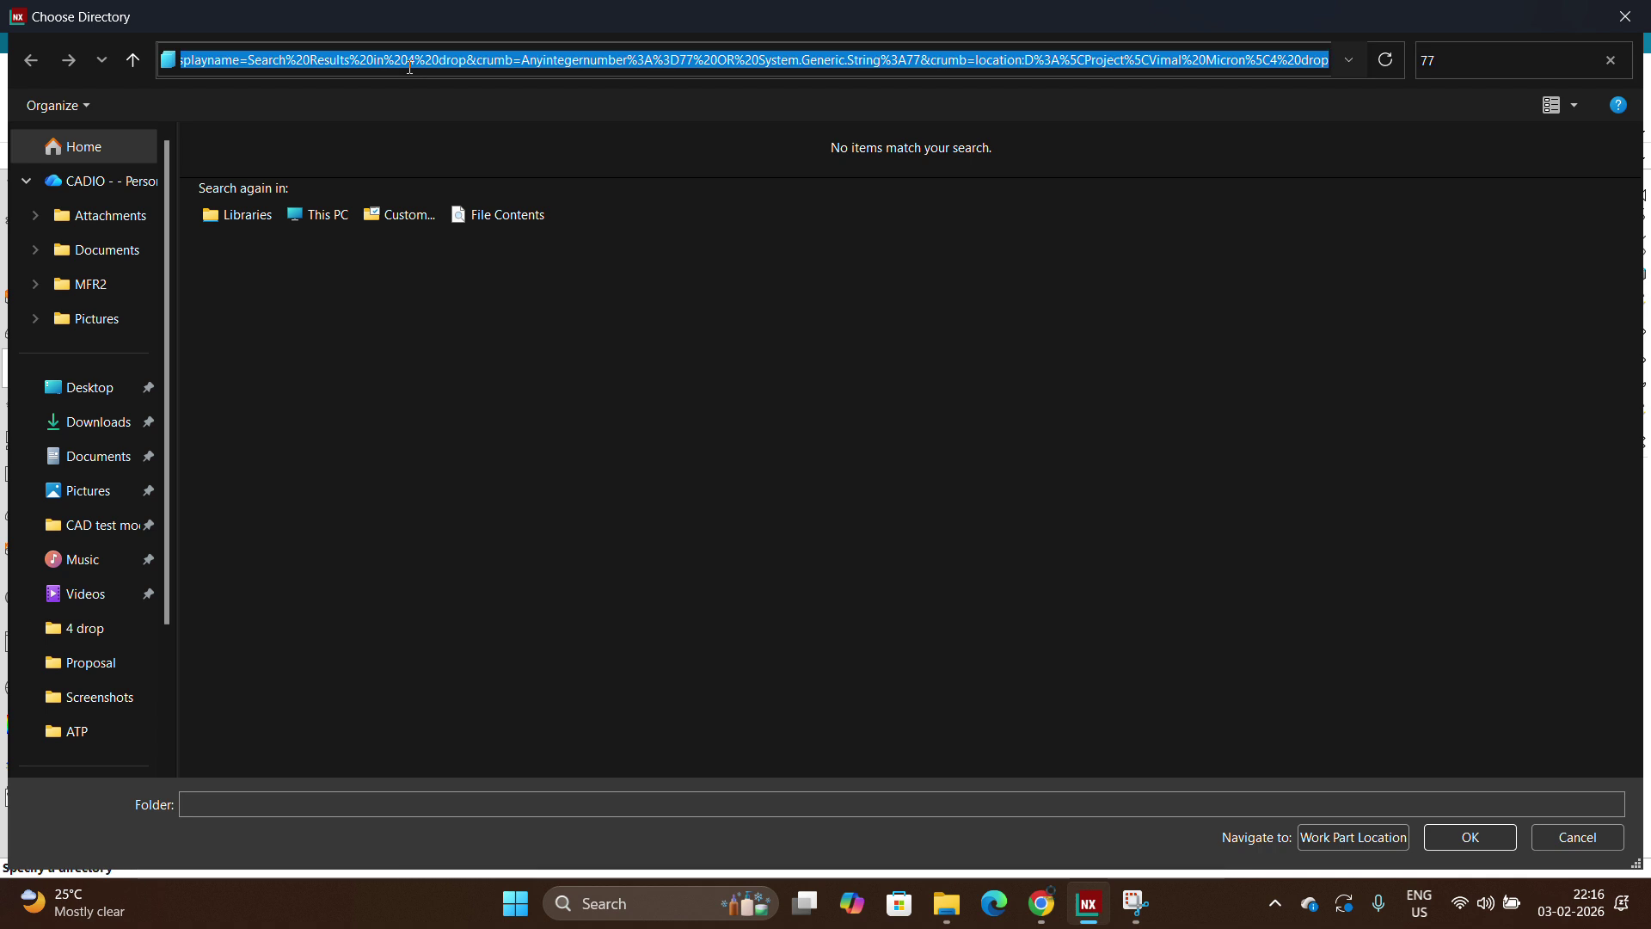
key(ctrl+v)
key(Return)
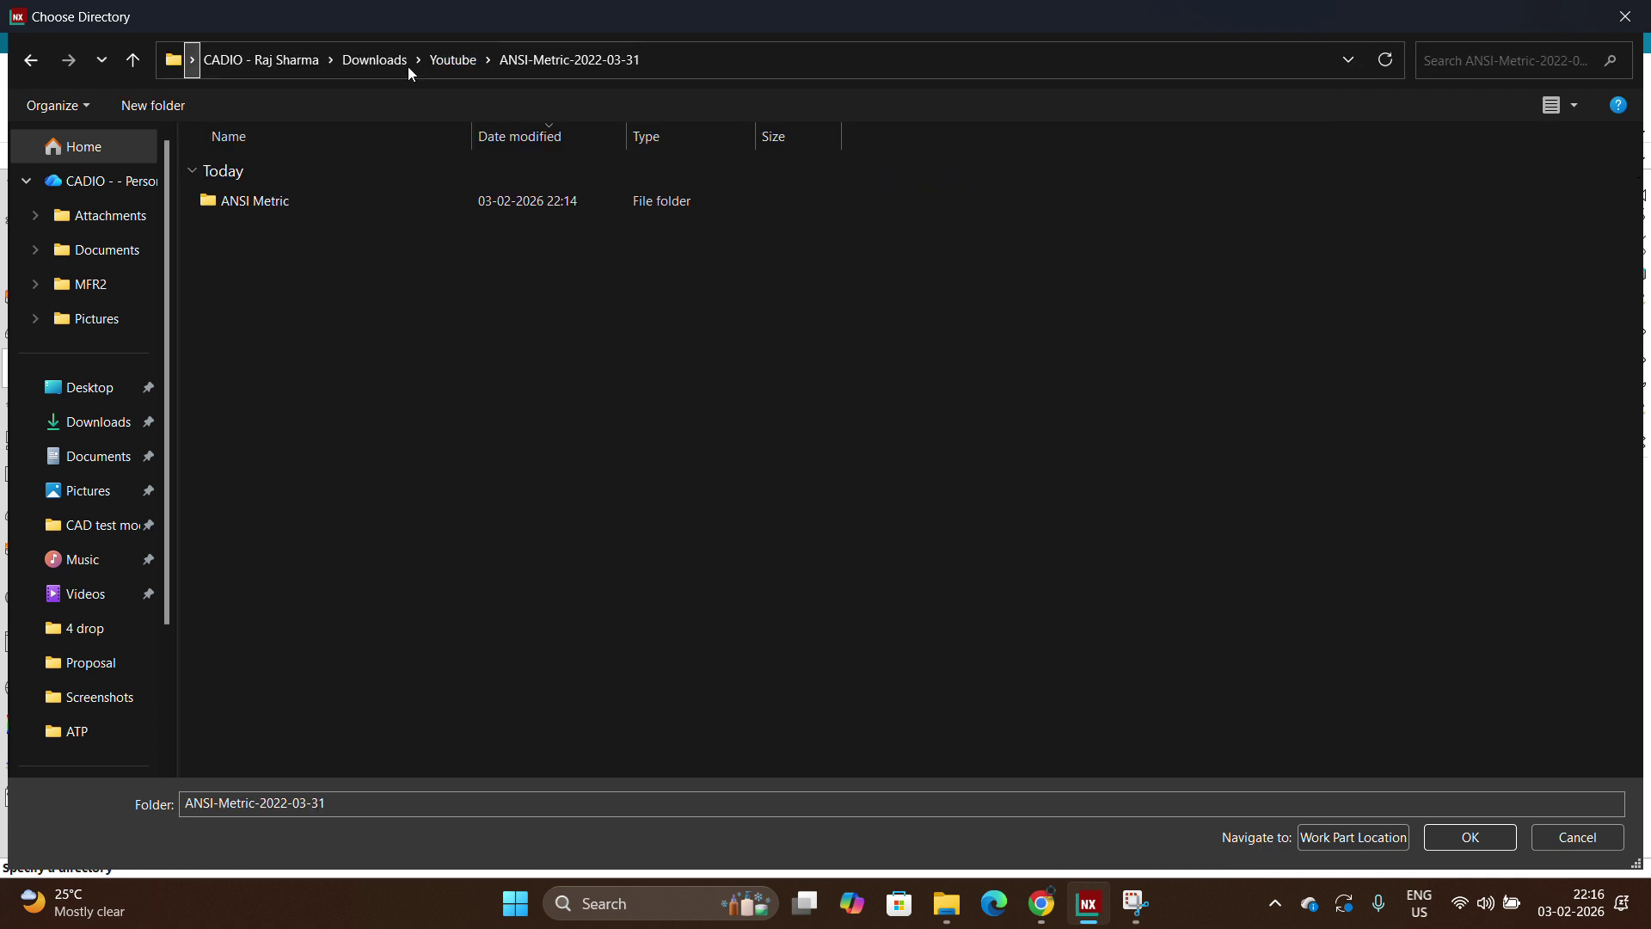
click(328, 208)
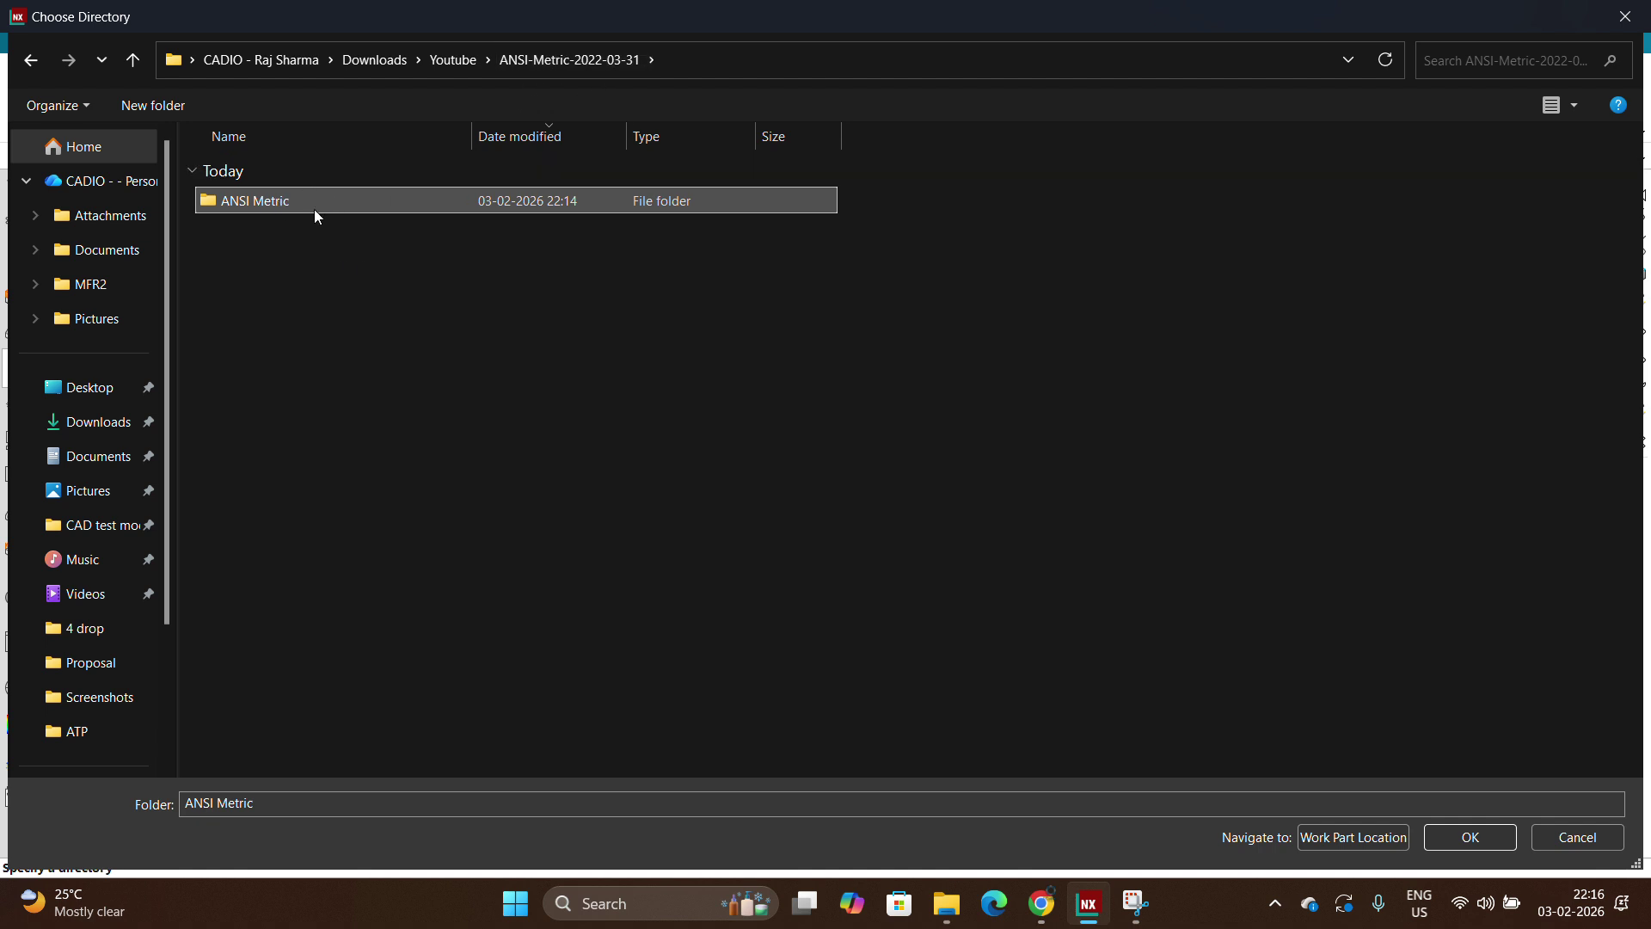
click(1469, 836)
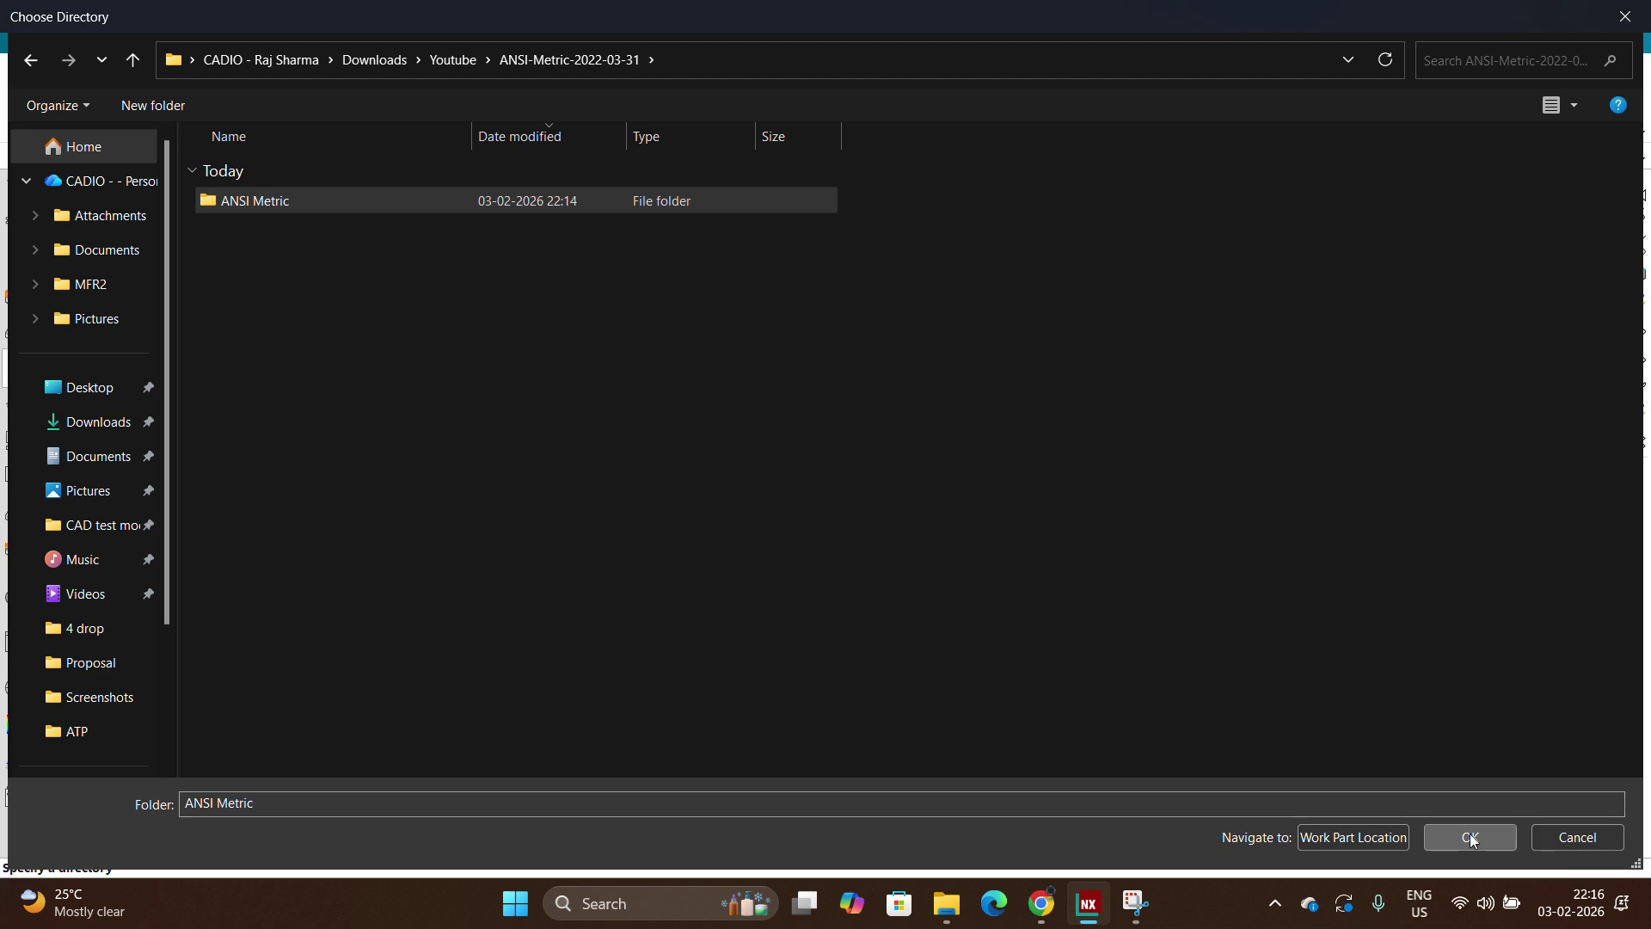
scroll(654, 571, down, 2)
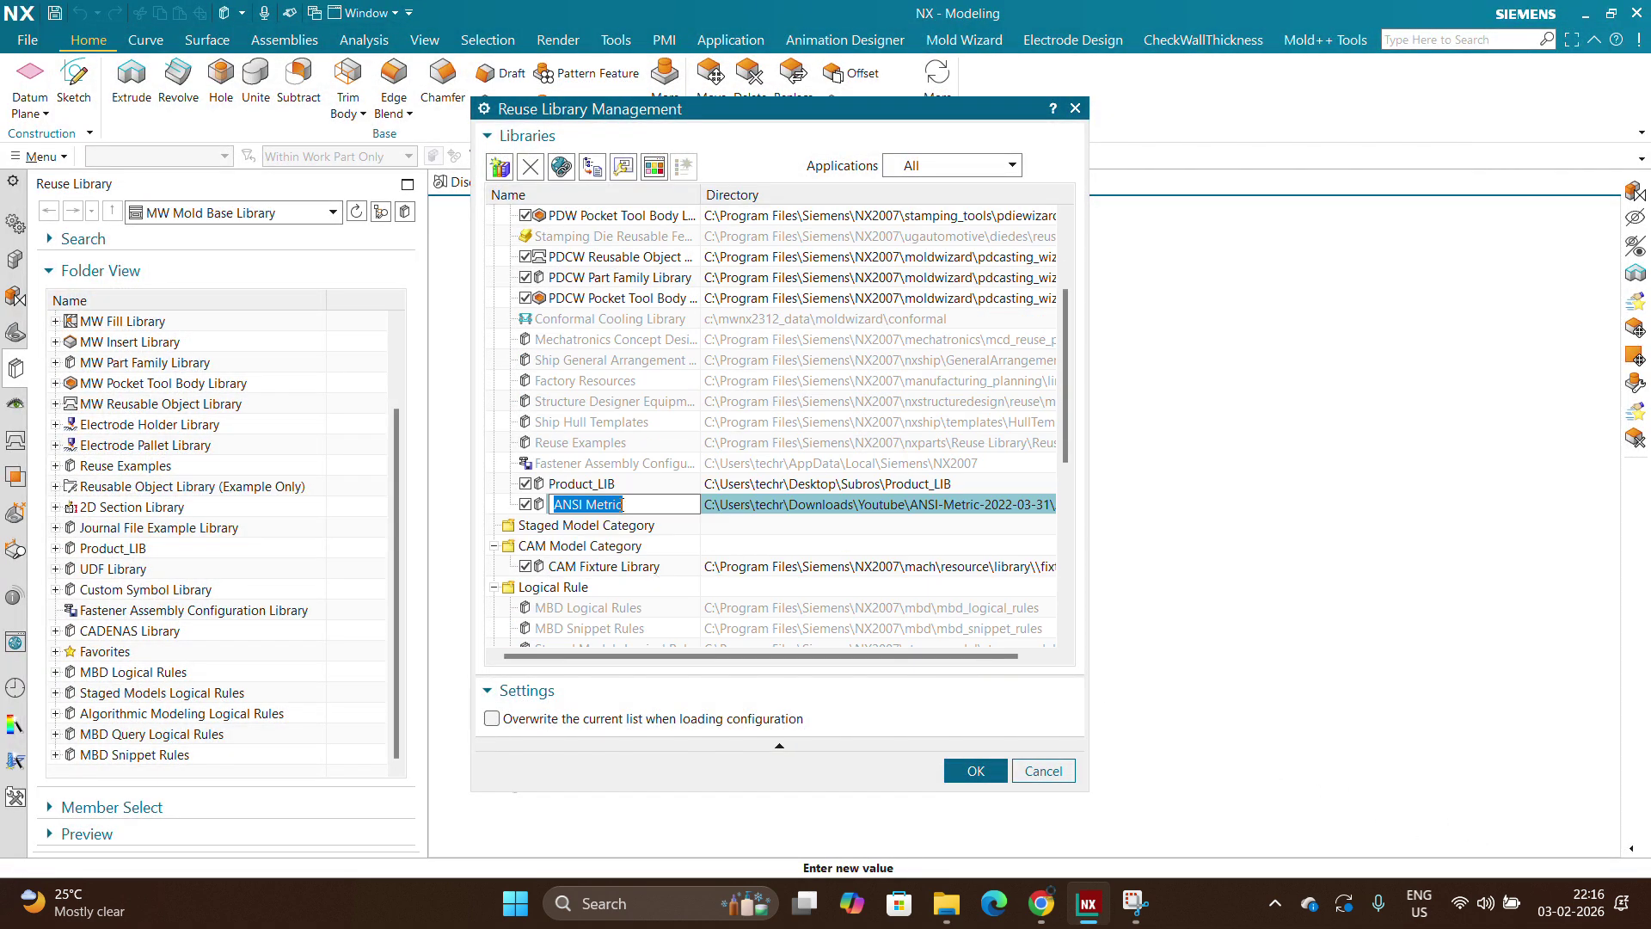
click(975, 770)
Step: Expand the ANSI Metric library in the Reuse Library and display the members of its Bolt Hex Head folder
scroll(141, 593, down, 2)
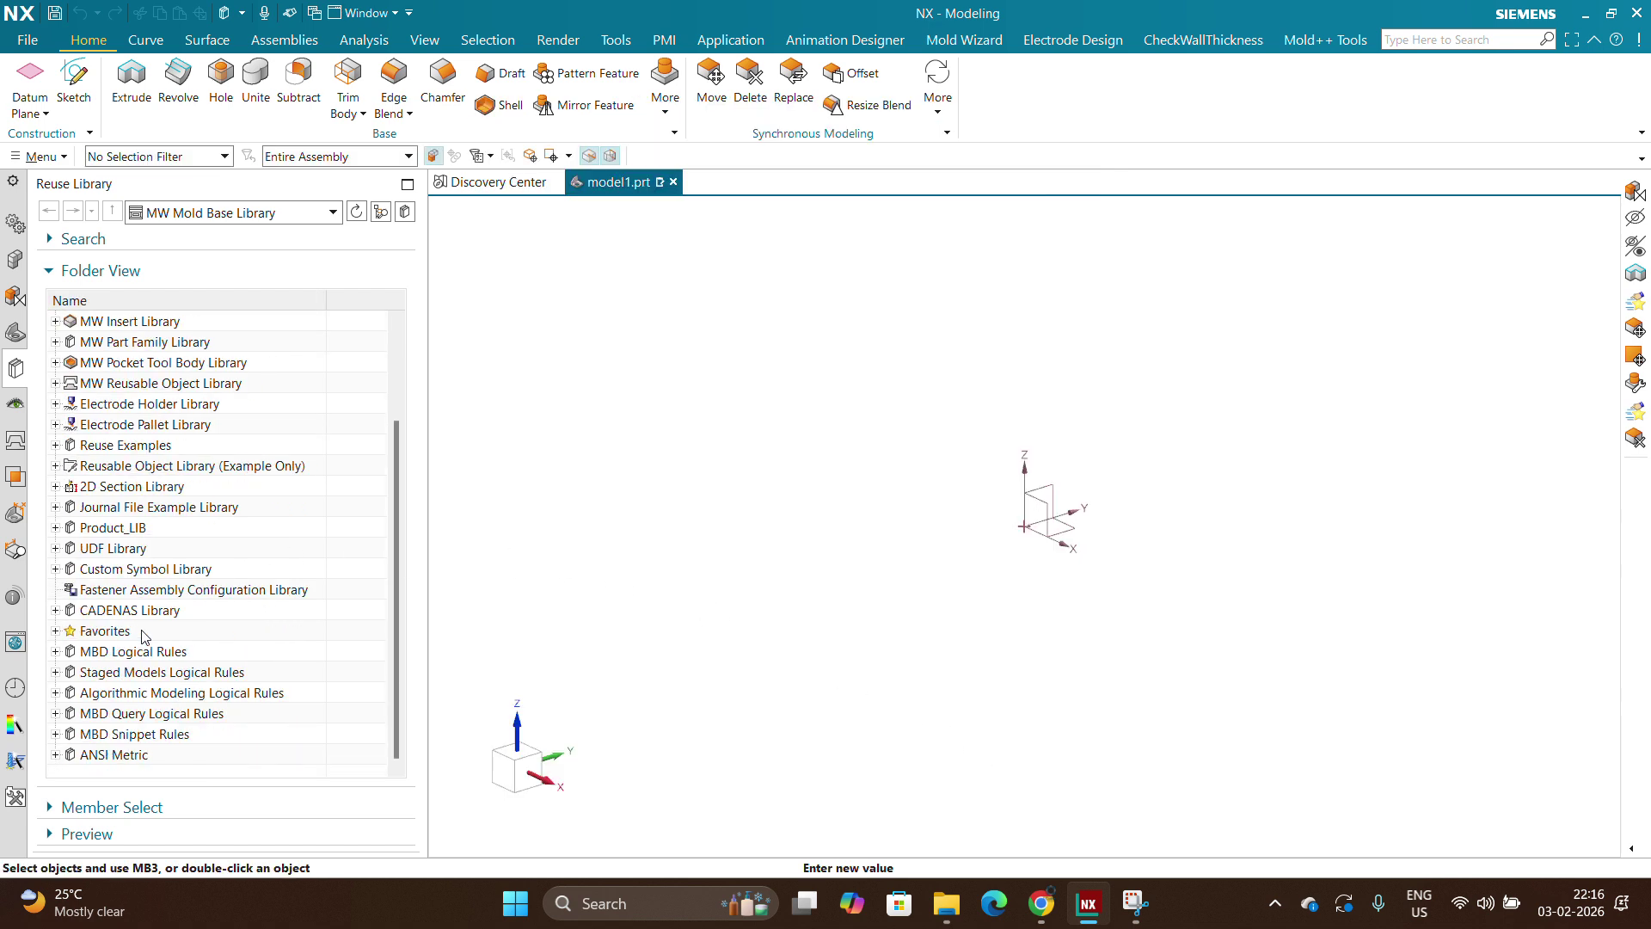
click(109, 764)
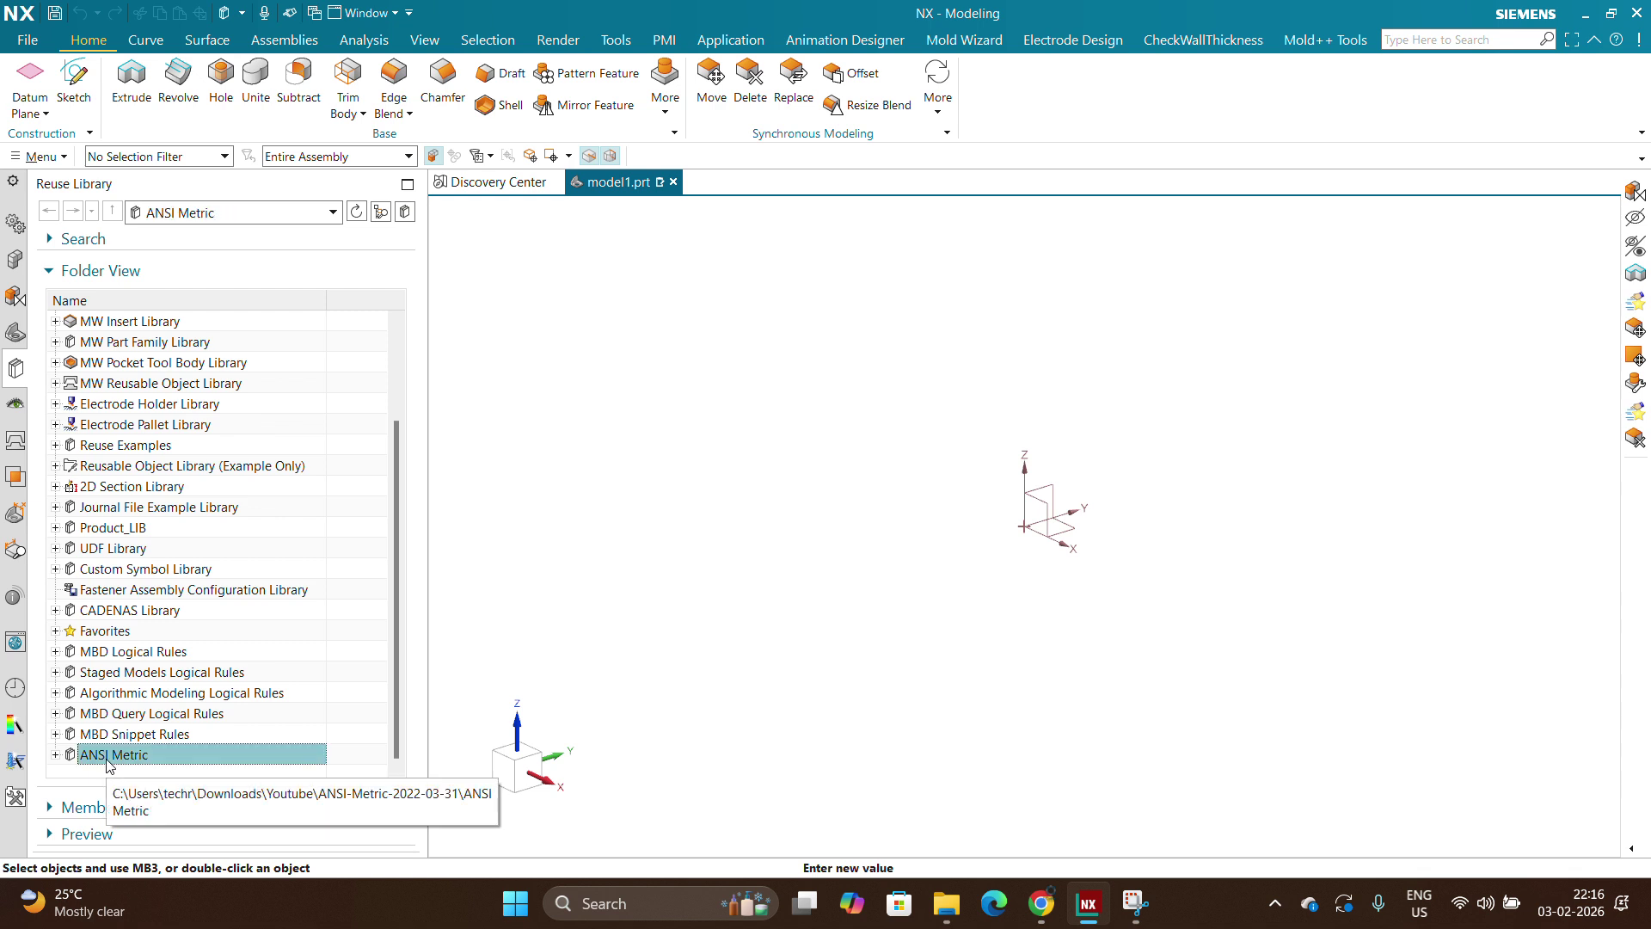
click(55, 755)
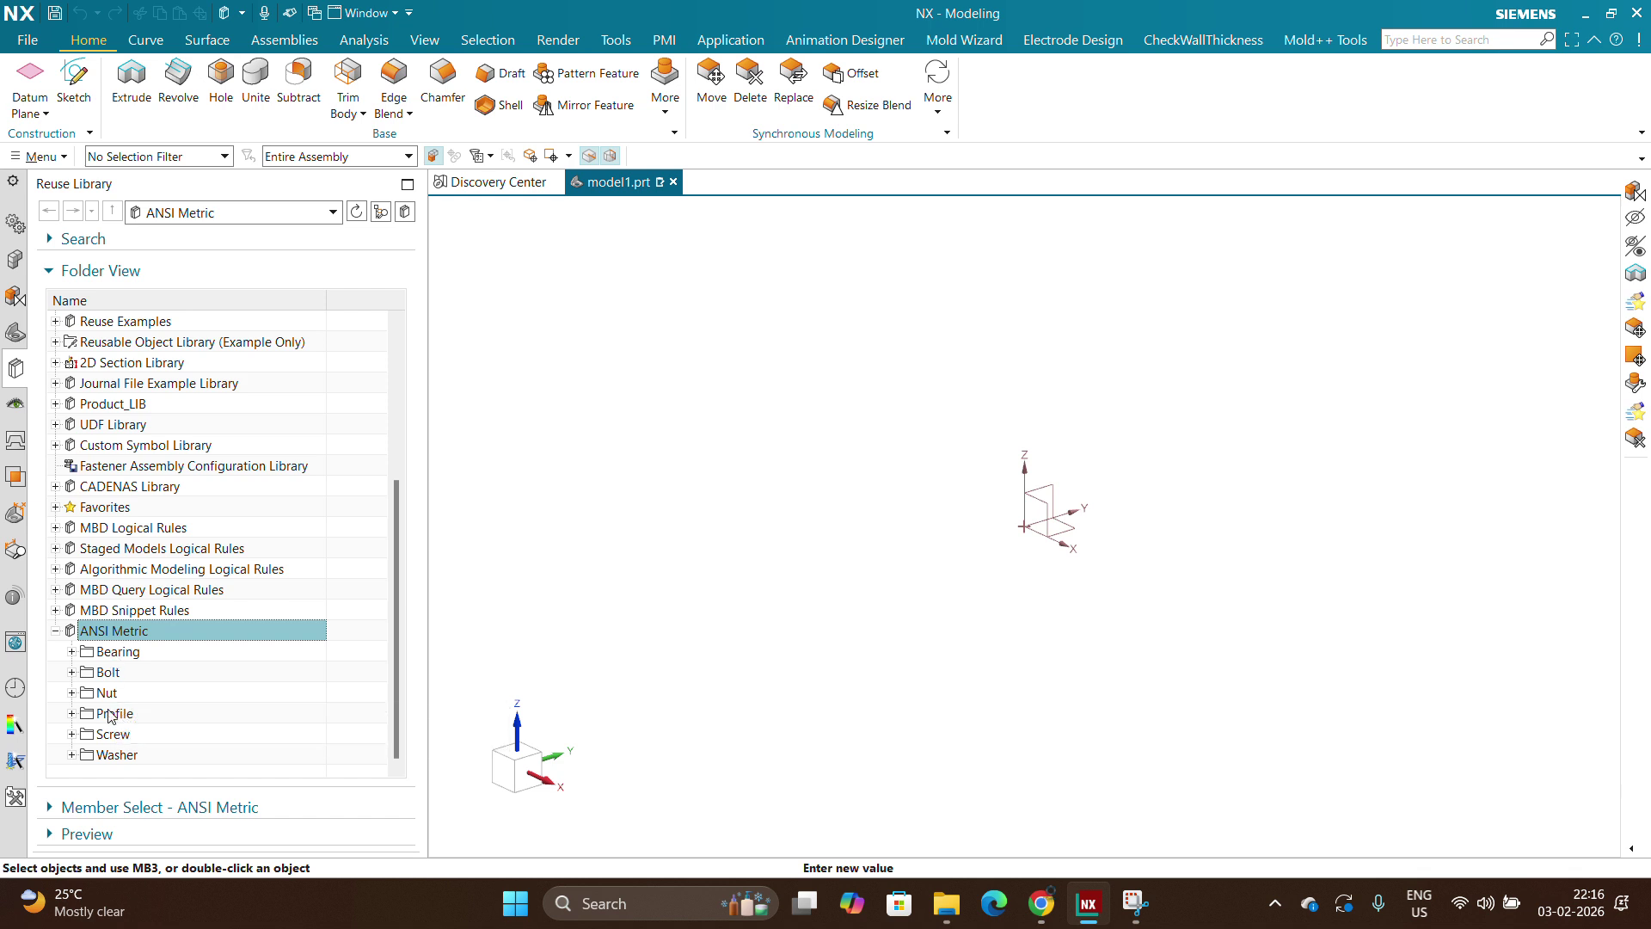
click(72, 672)
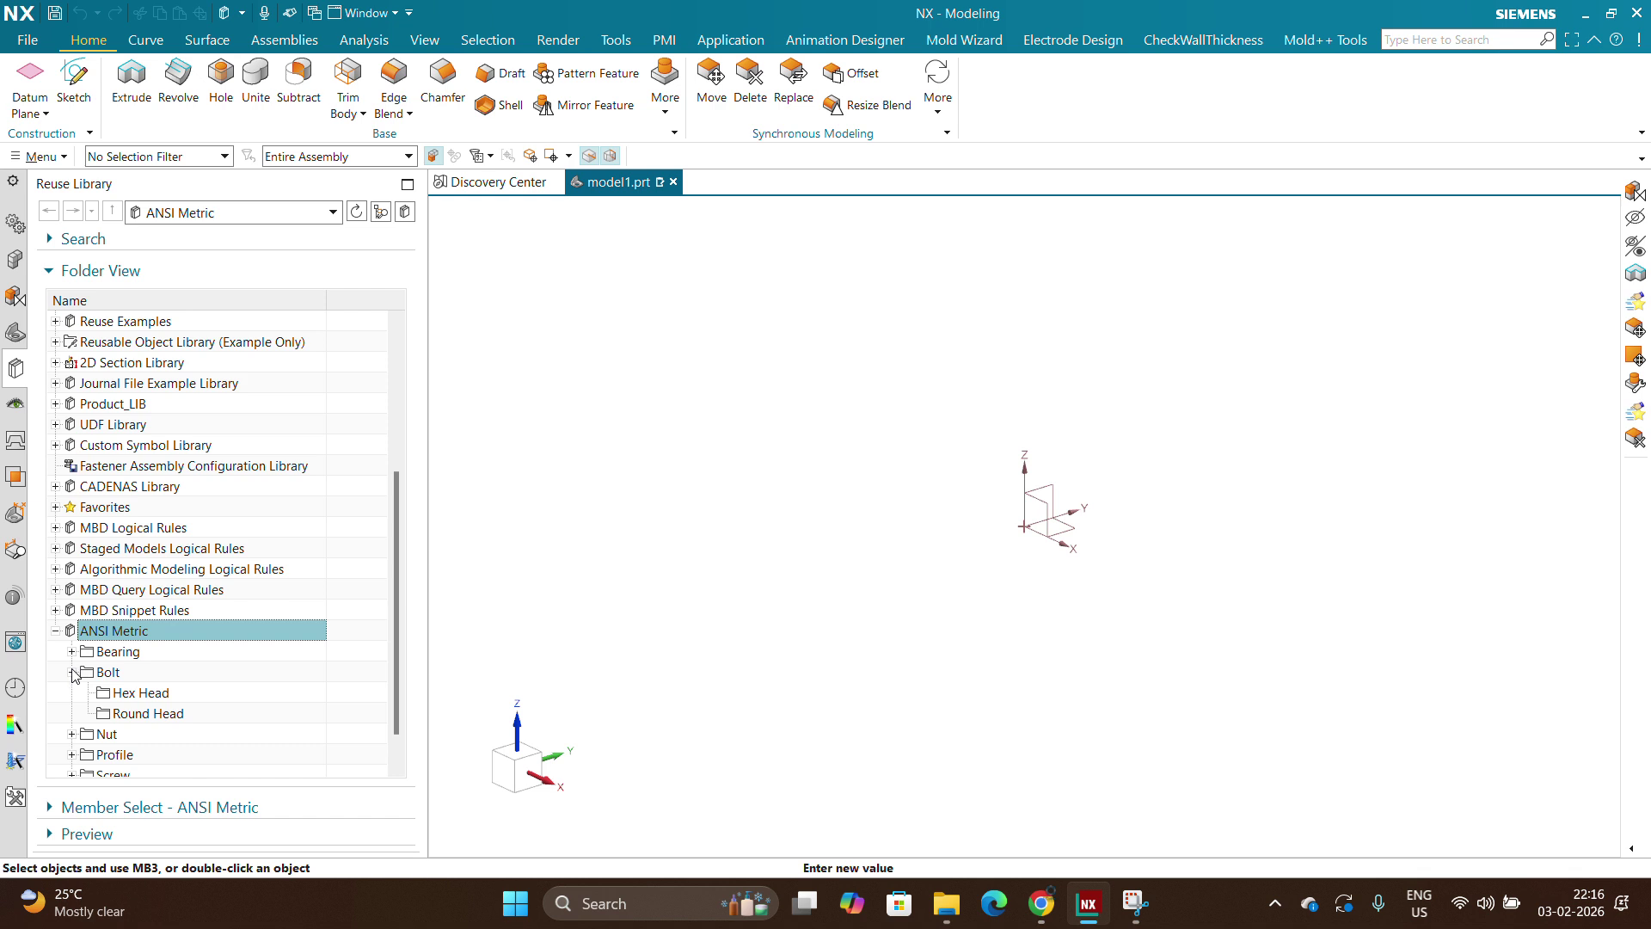
click(138, 692)
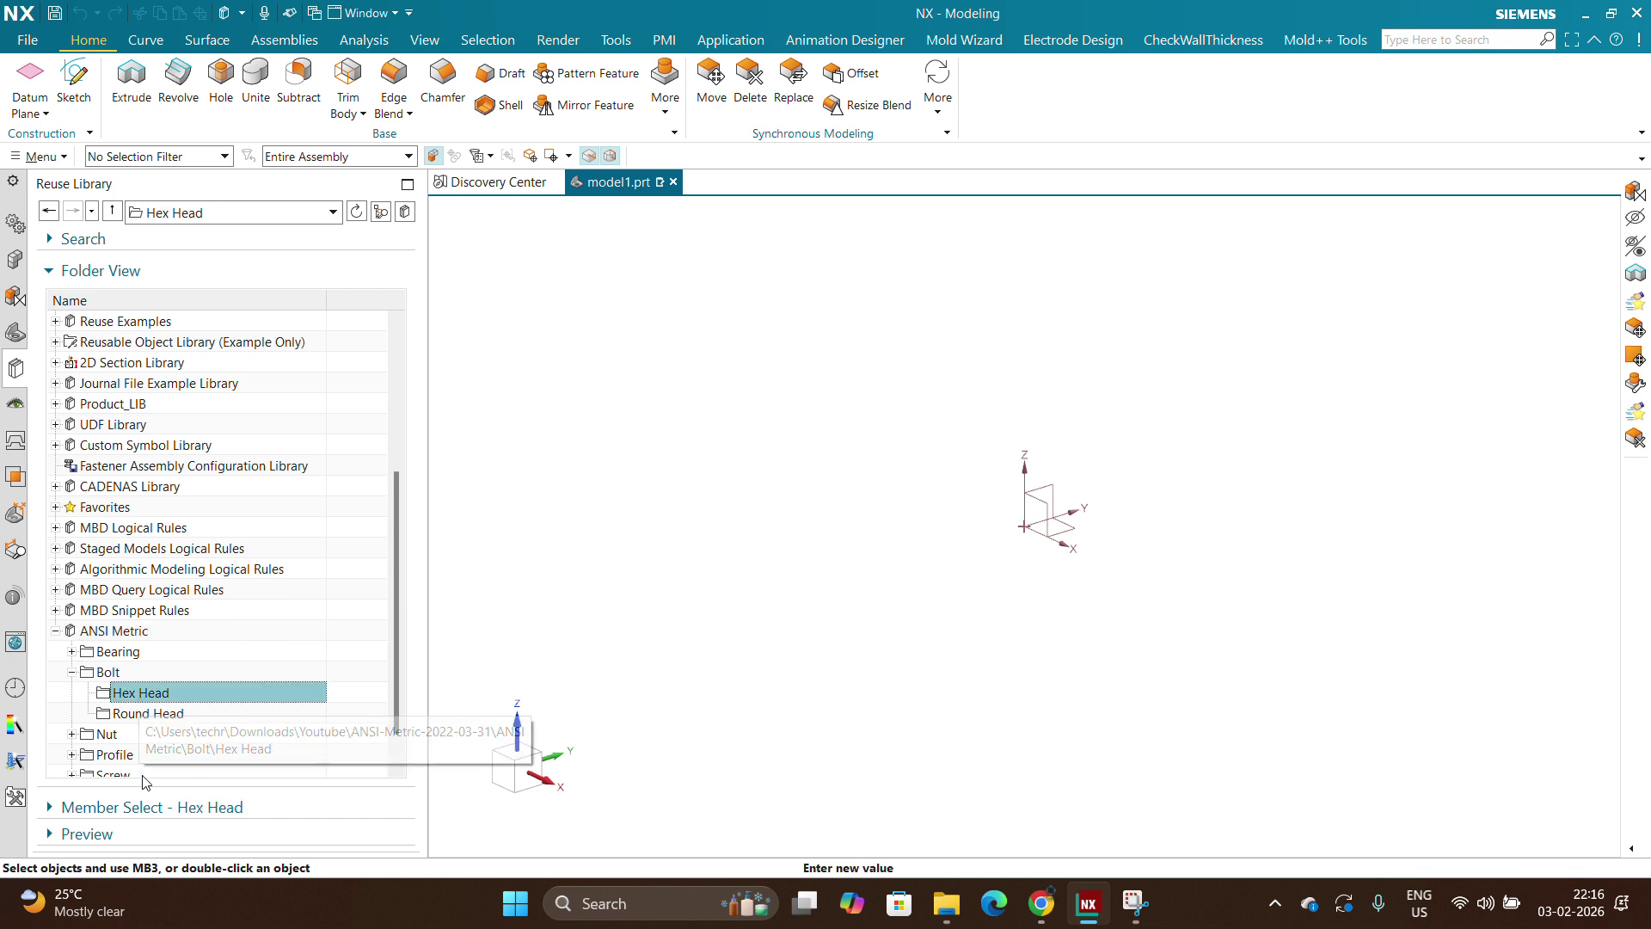
click(100, 812)
scroll(172, 456, down, 5)
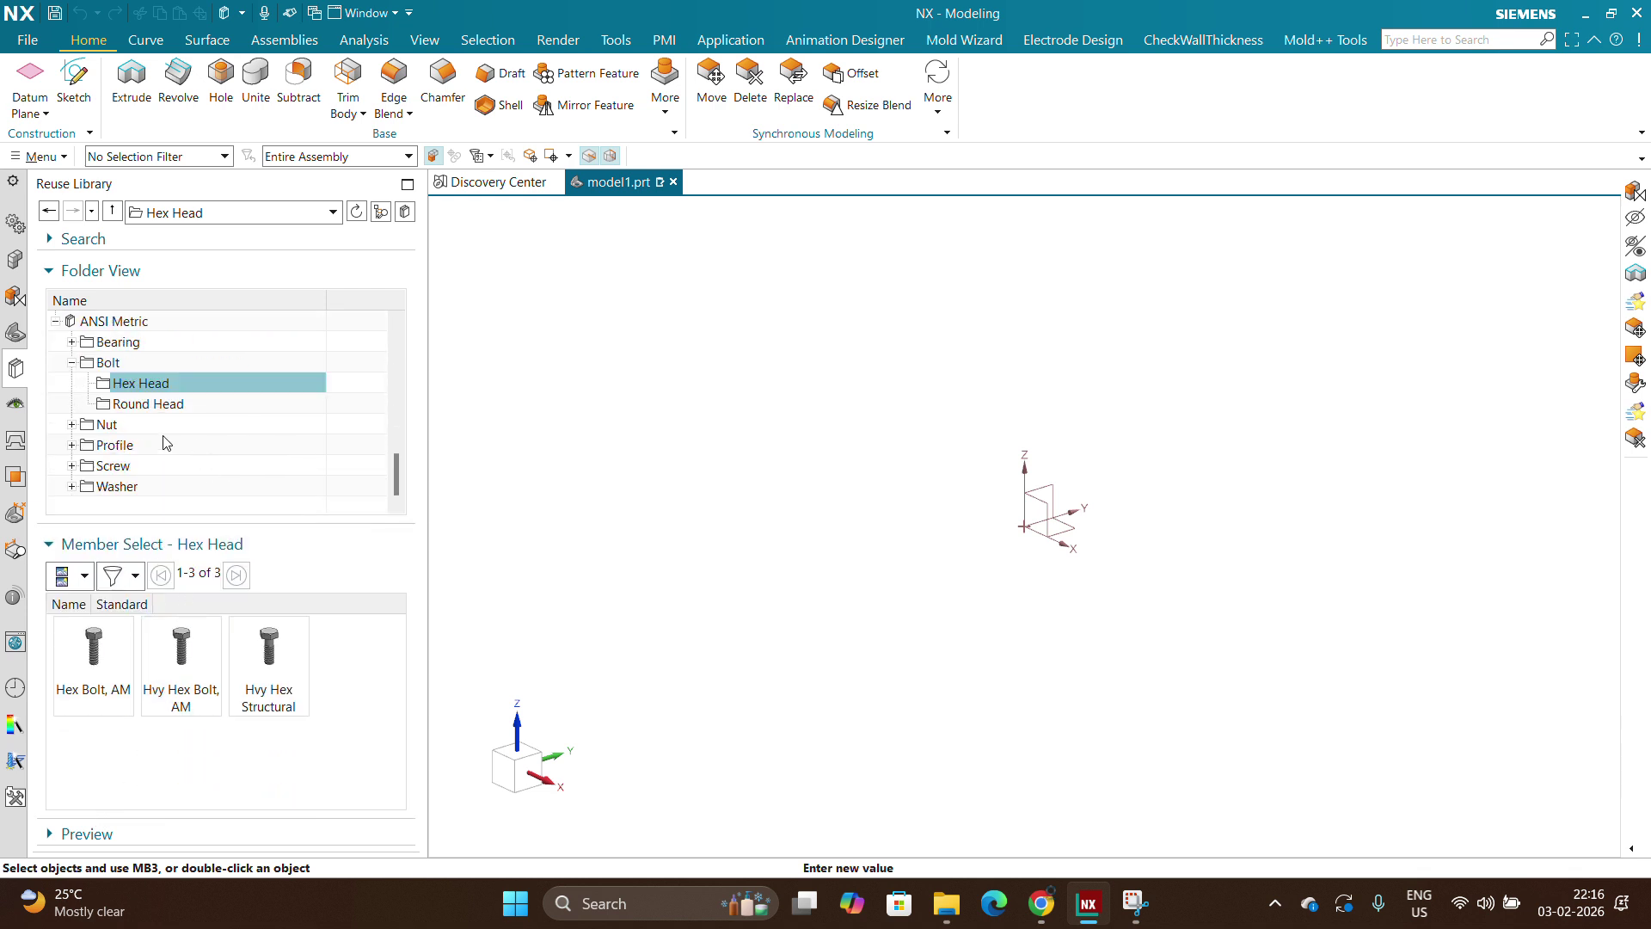
Step: Collapse the Bolt folder, expand Screw, and display the members of its Socket Head category
click(72, 363)
click(73, 466)
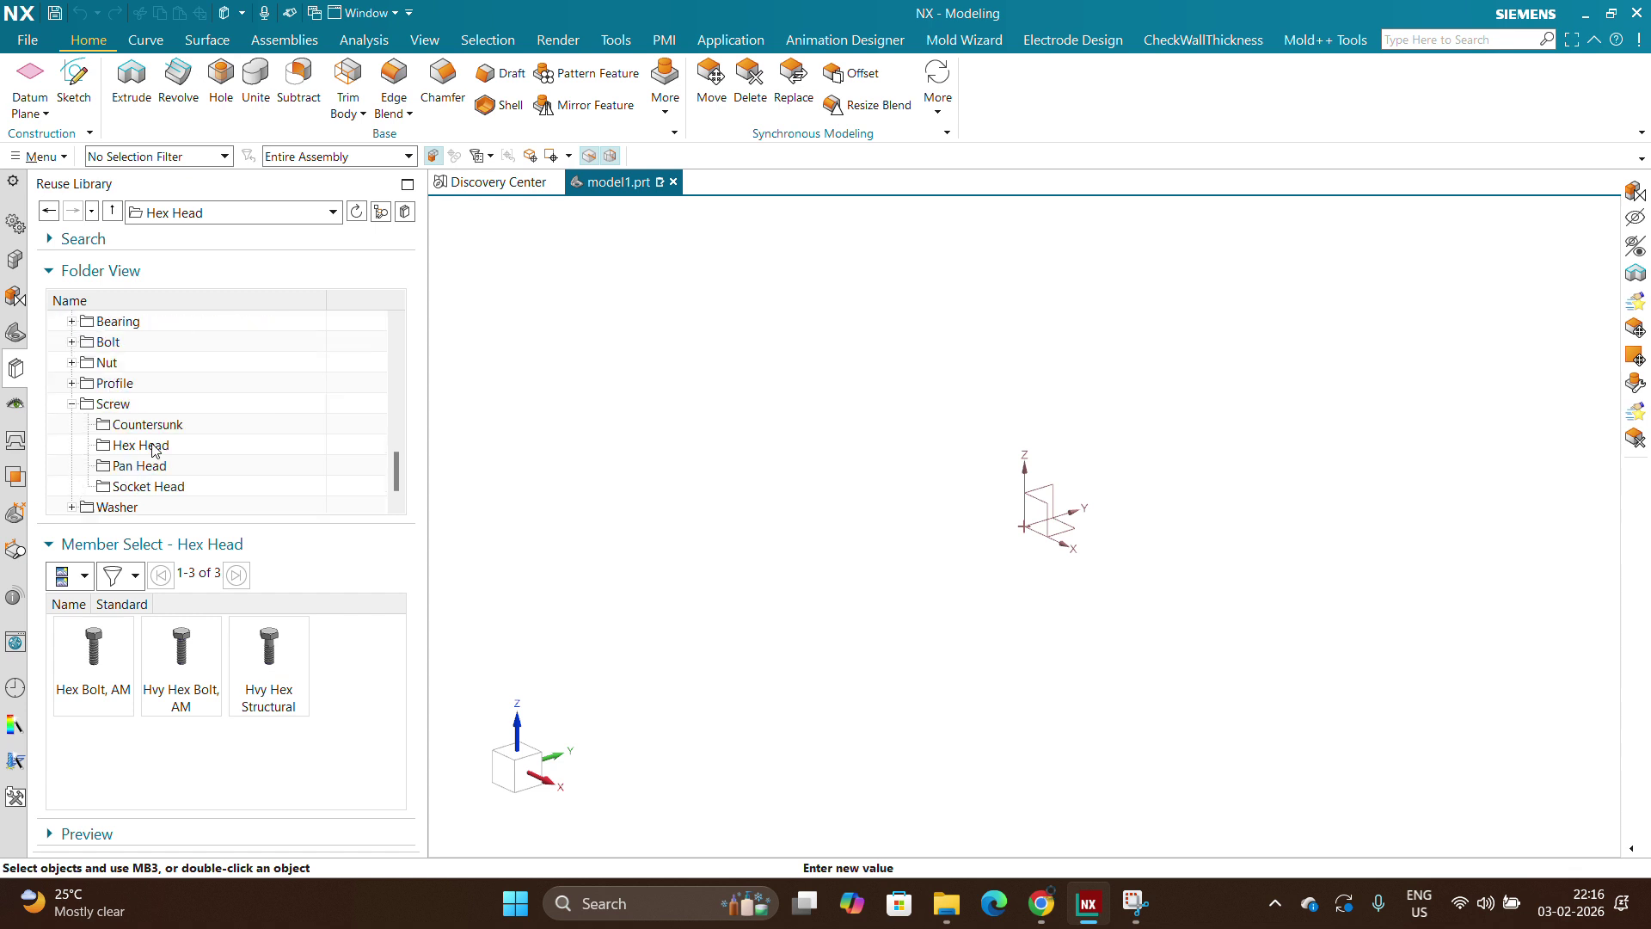
click(155, 446)
click(157, 465)
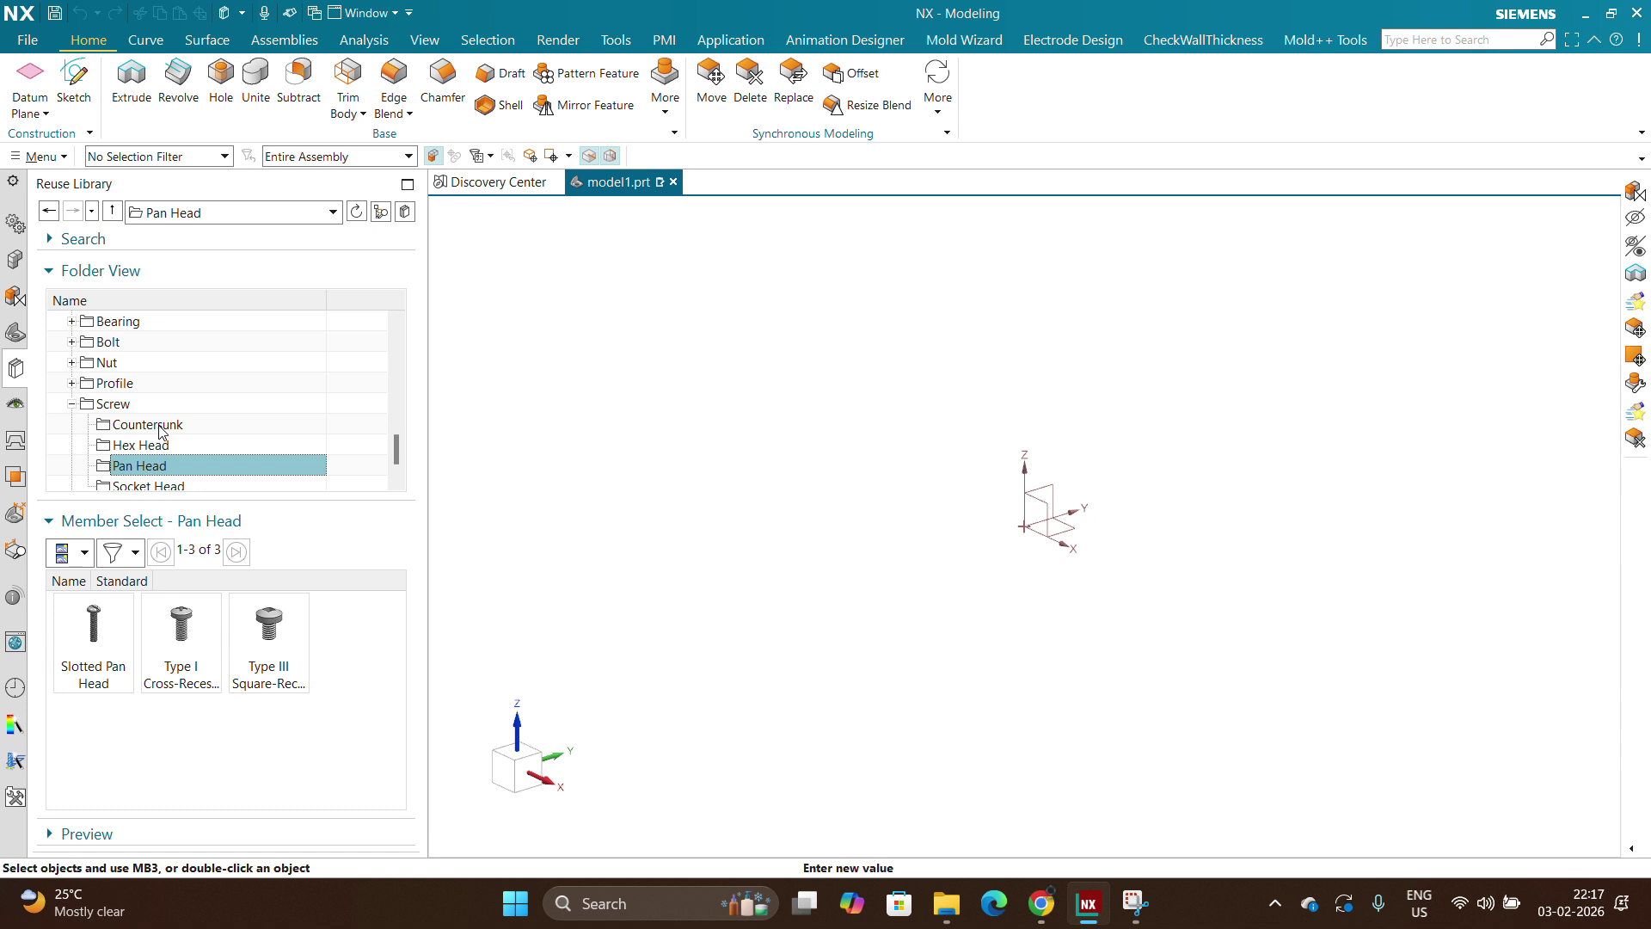
click(156, 485)
scroll(215, 688, down, 1)
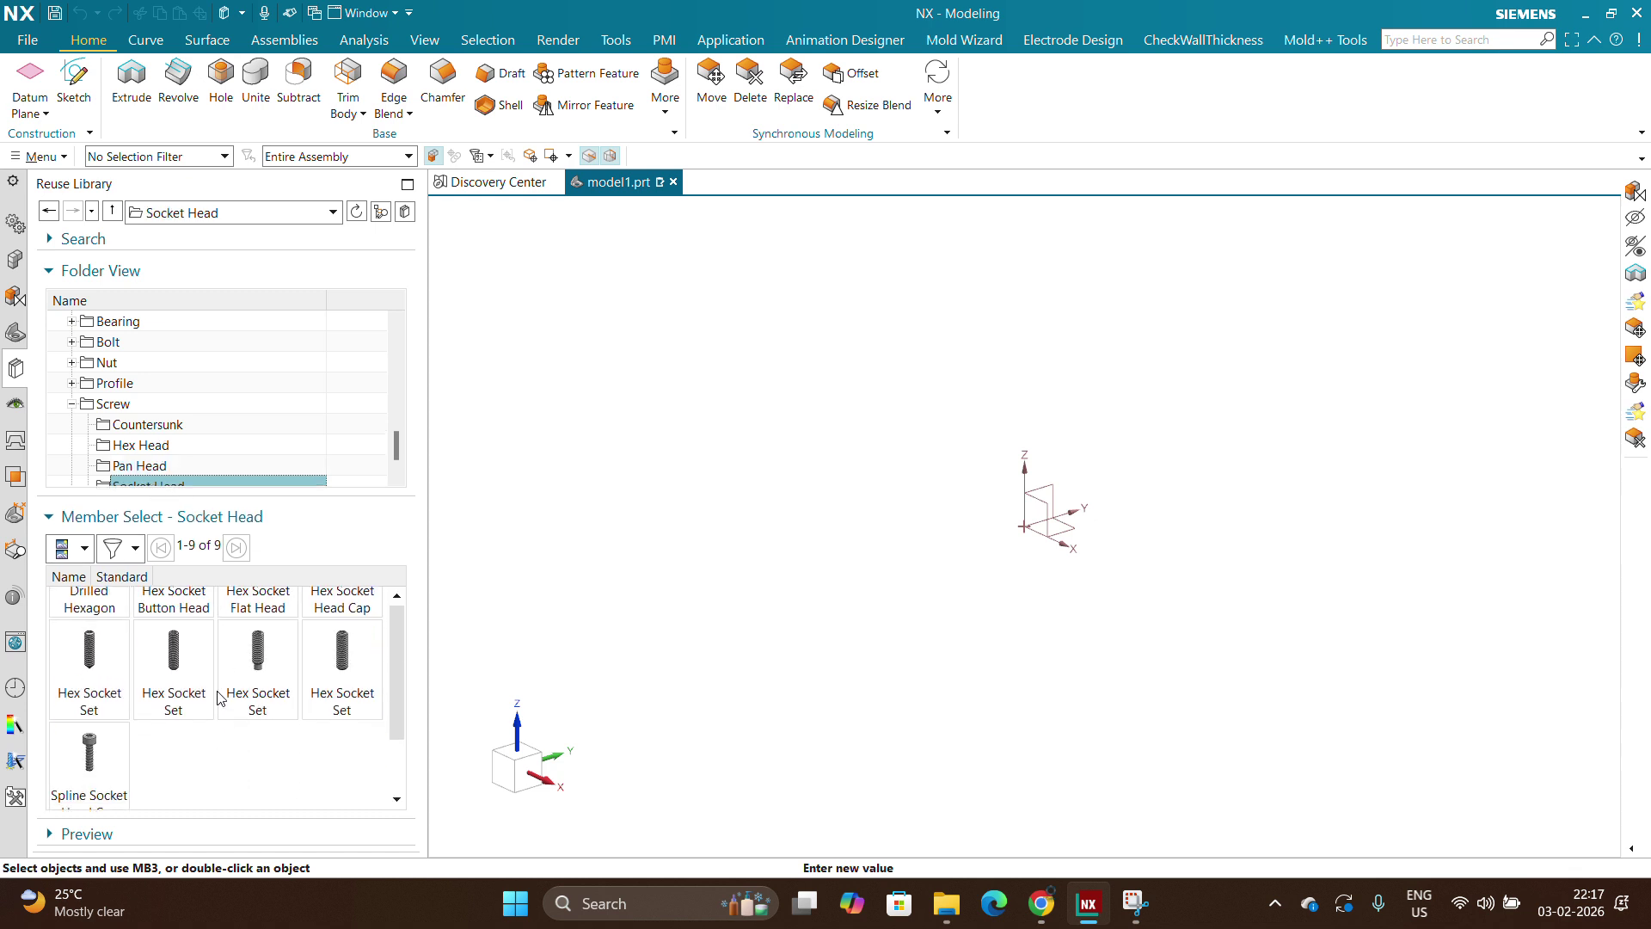
scroll(229, 741, up, 1)
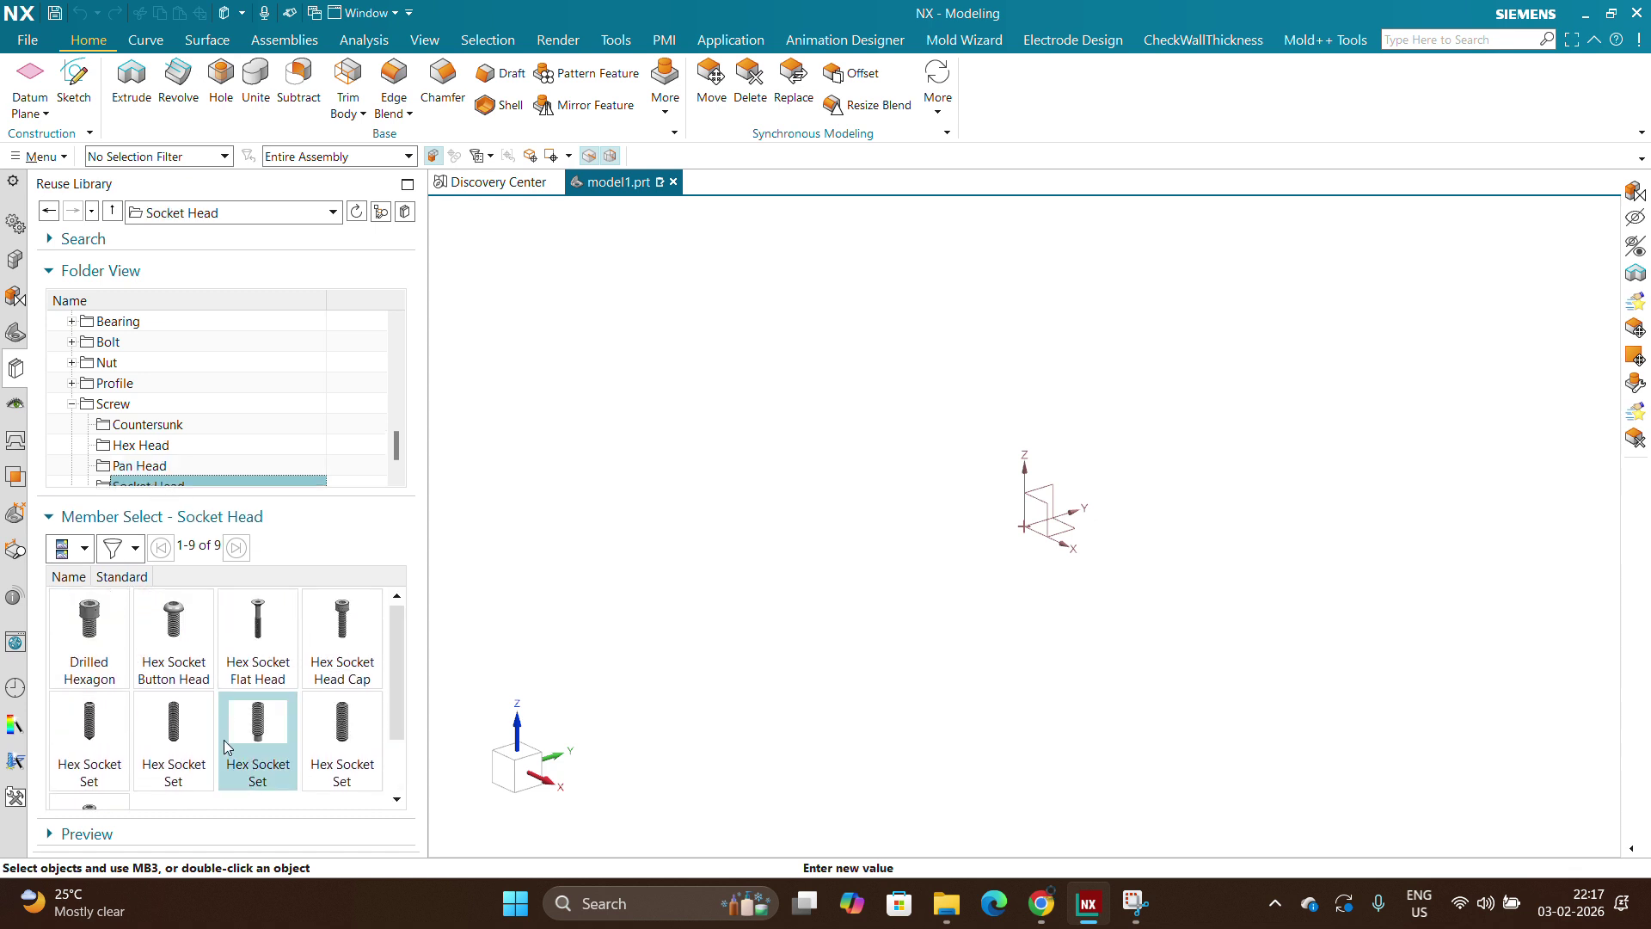
Step: Start adding the Hex Socket Head Cap Screw as a reusable component with size M12 and length 65
double_click(343, 637)
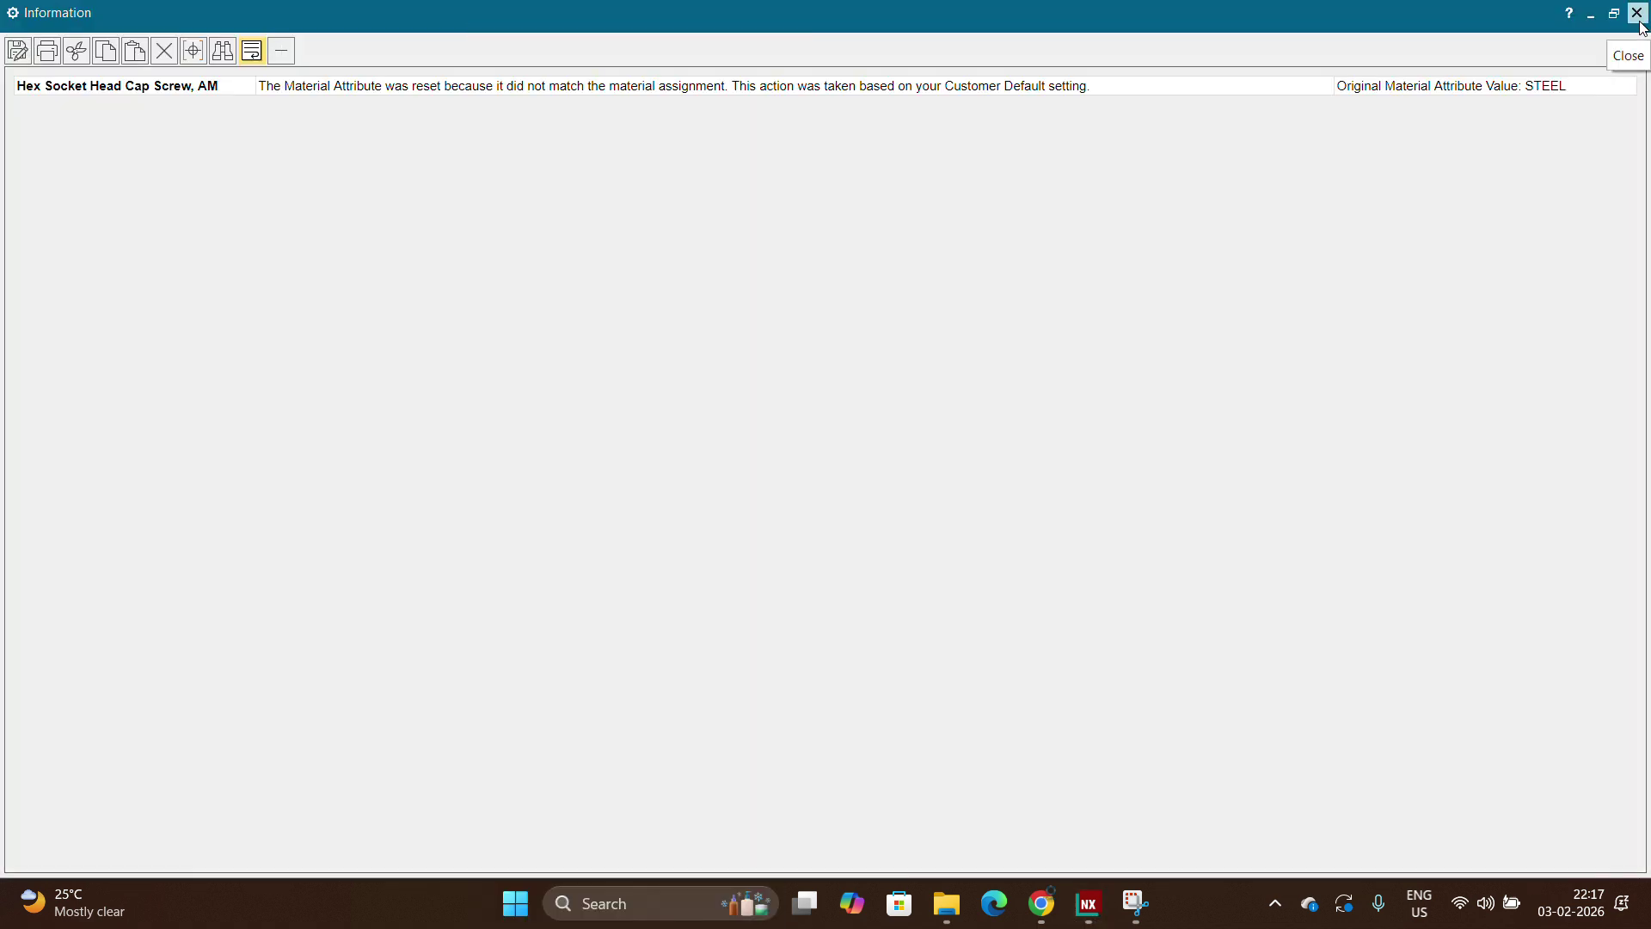
click(1637, 13)
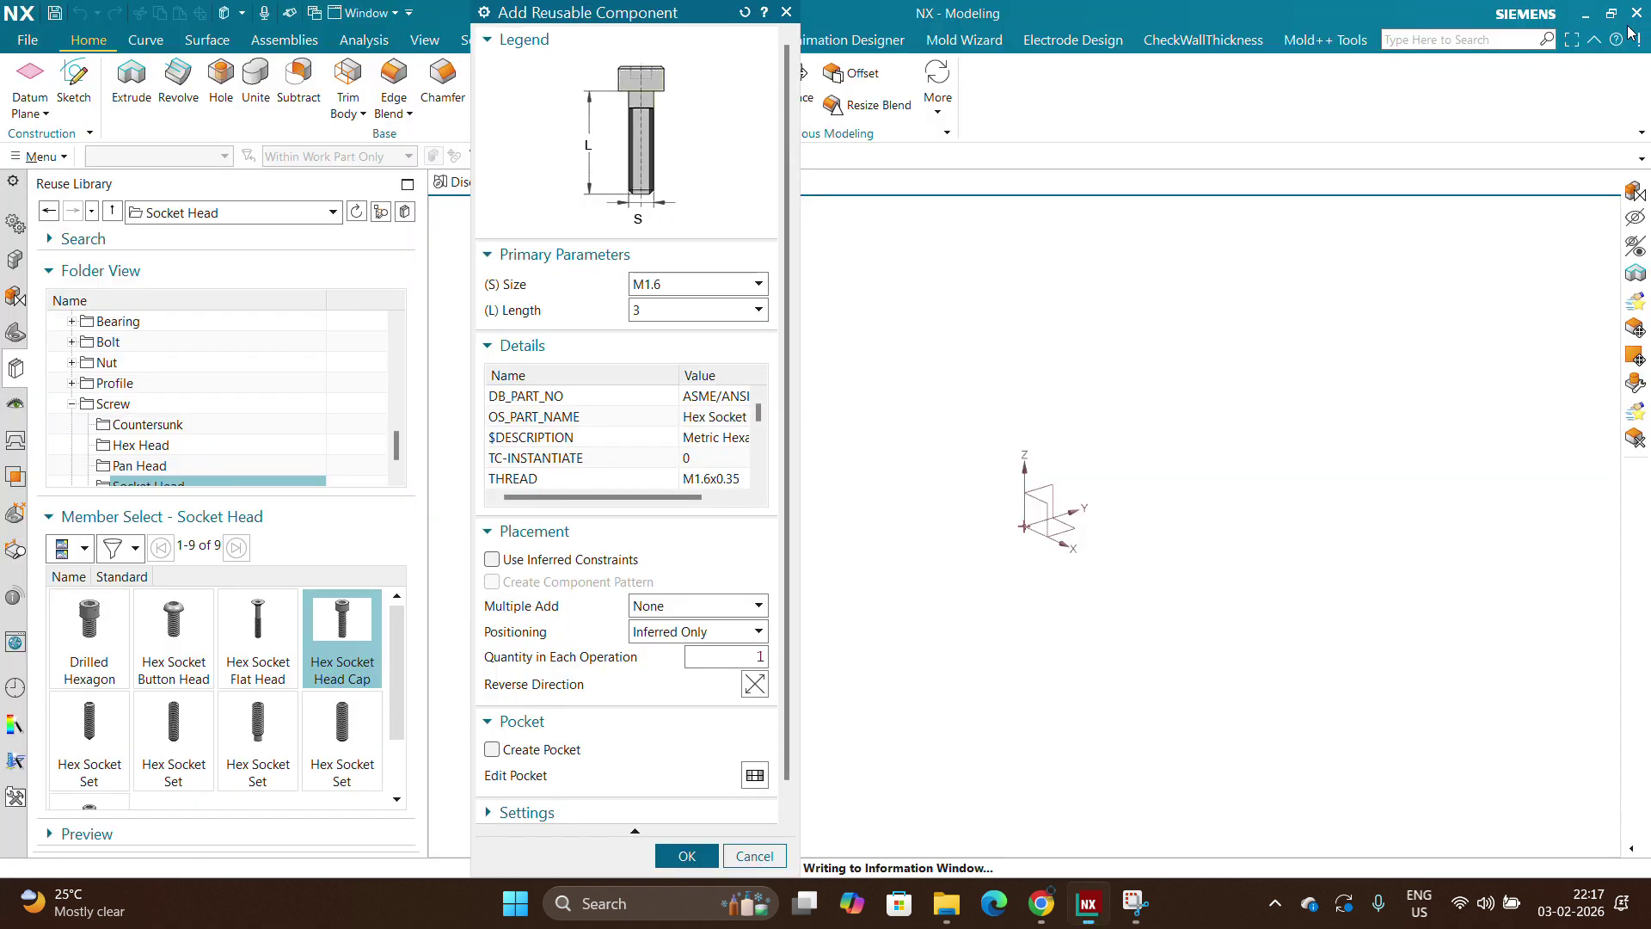
click(660, 285)
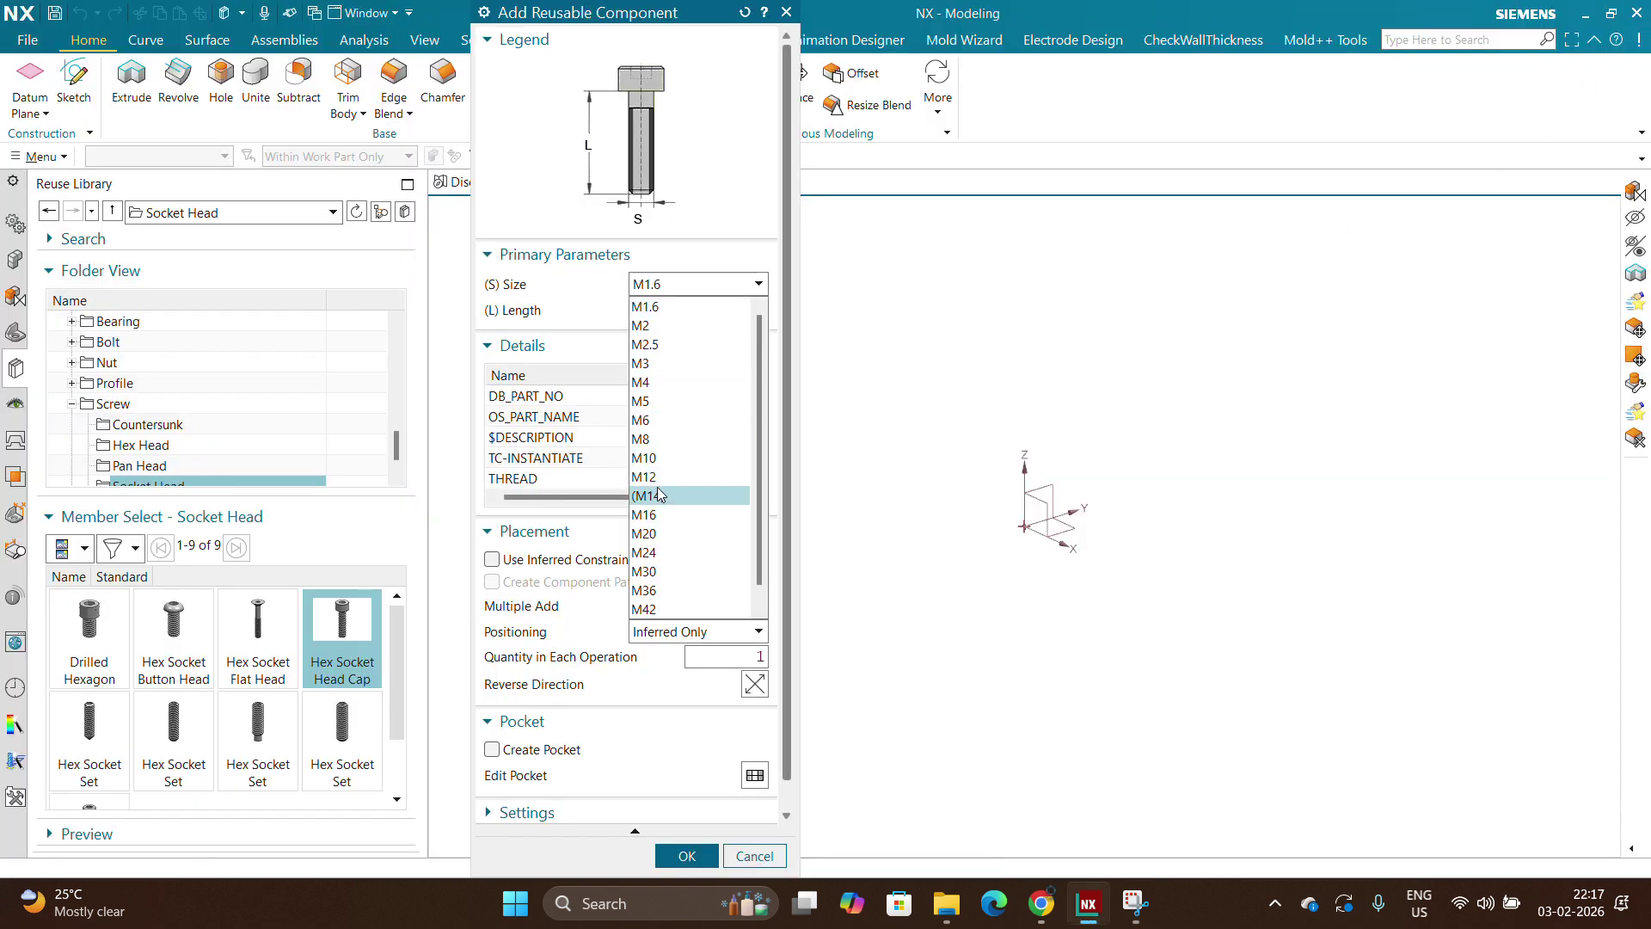
click(649, 477)
click(662, 311)
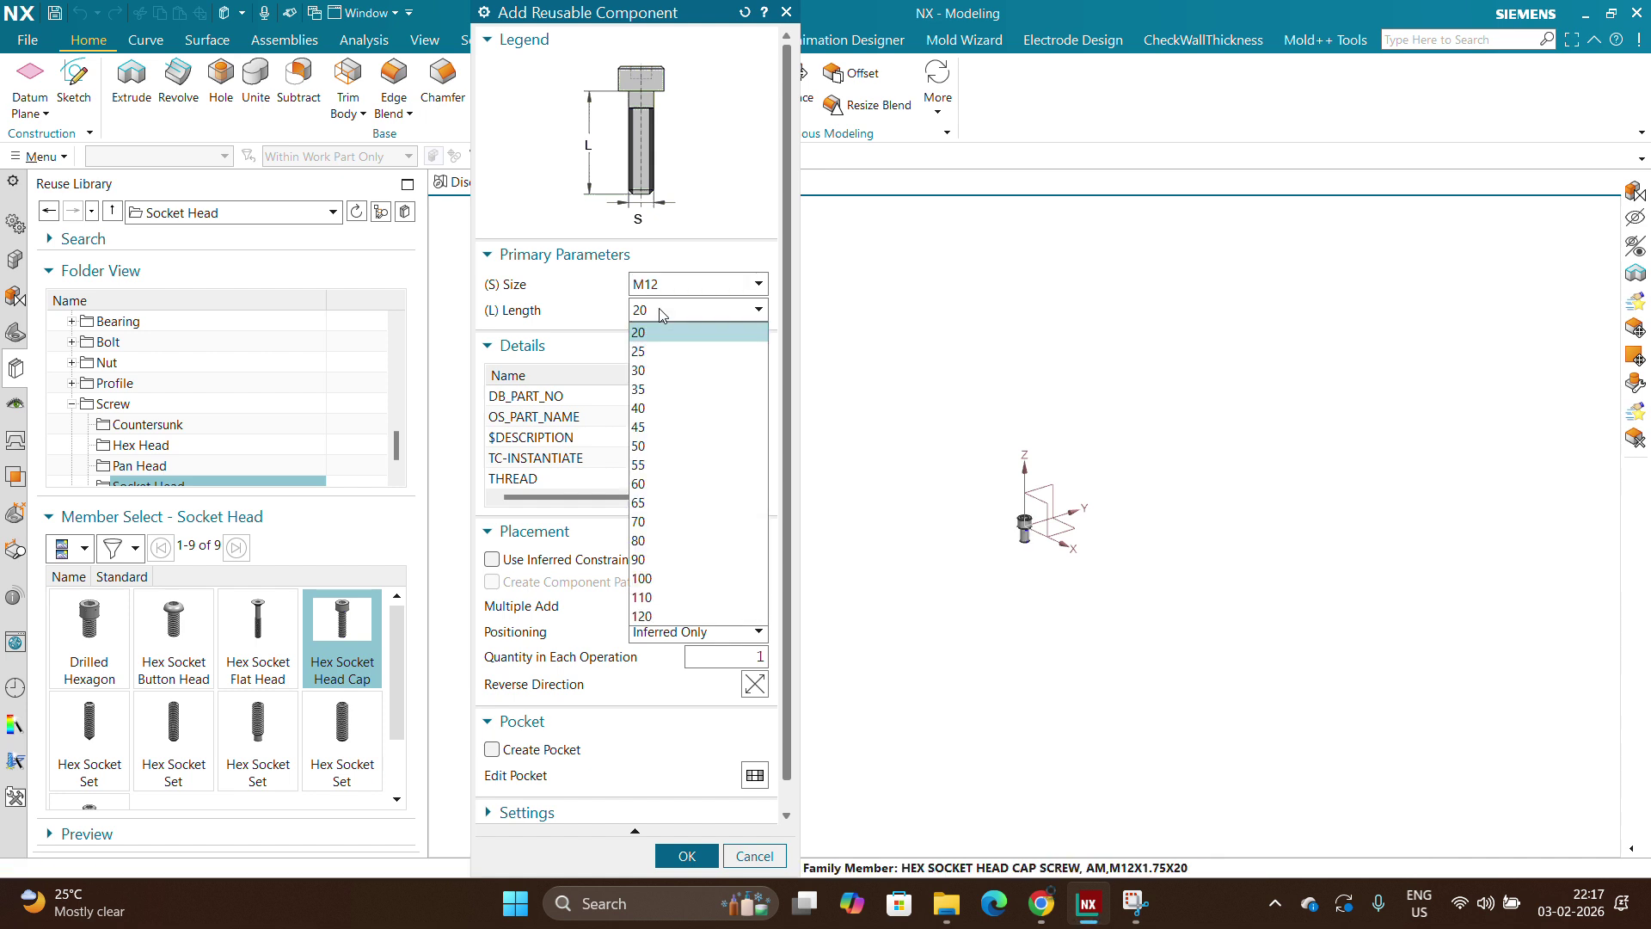
click(688, 503)
scroll(1015, 553, up, 3)
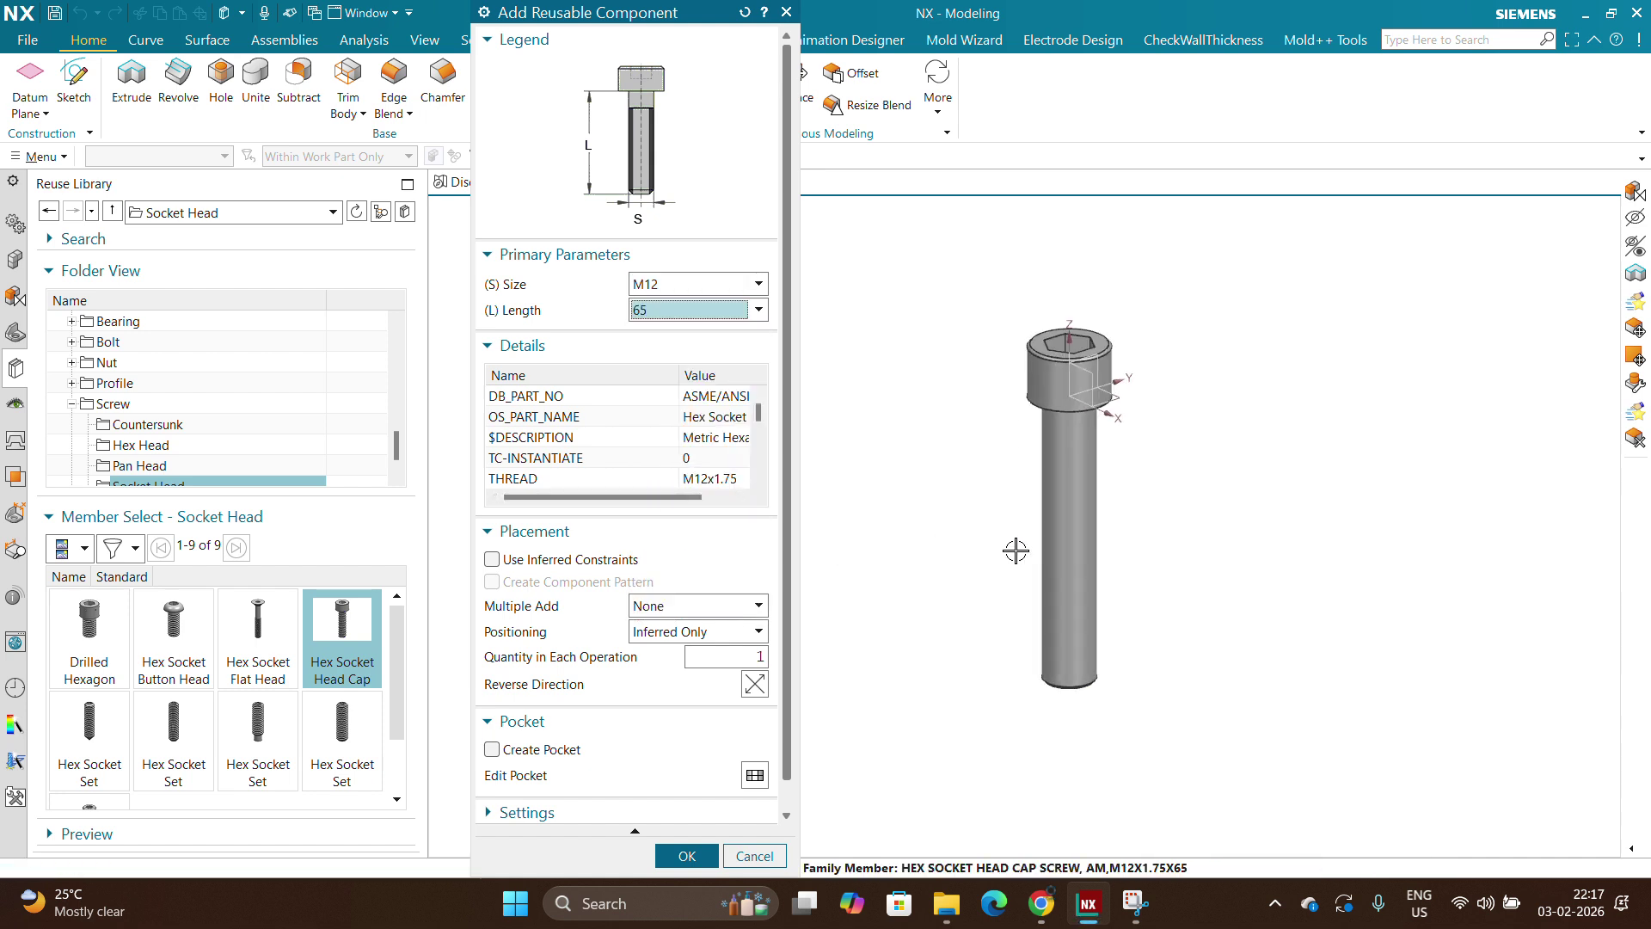
Step: Review the screw's part name, description, thread and dimension details, and add the component to the model
mouse_move(632, 497)
mouse_down()
mouse_move(679, 498)
mouse_move(621, 501)
mouse_up()
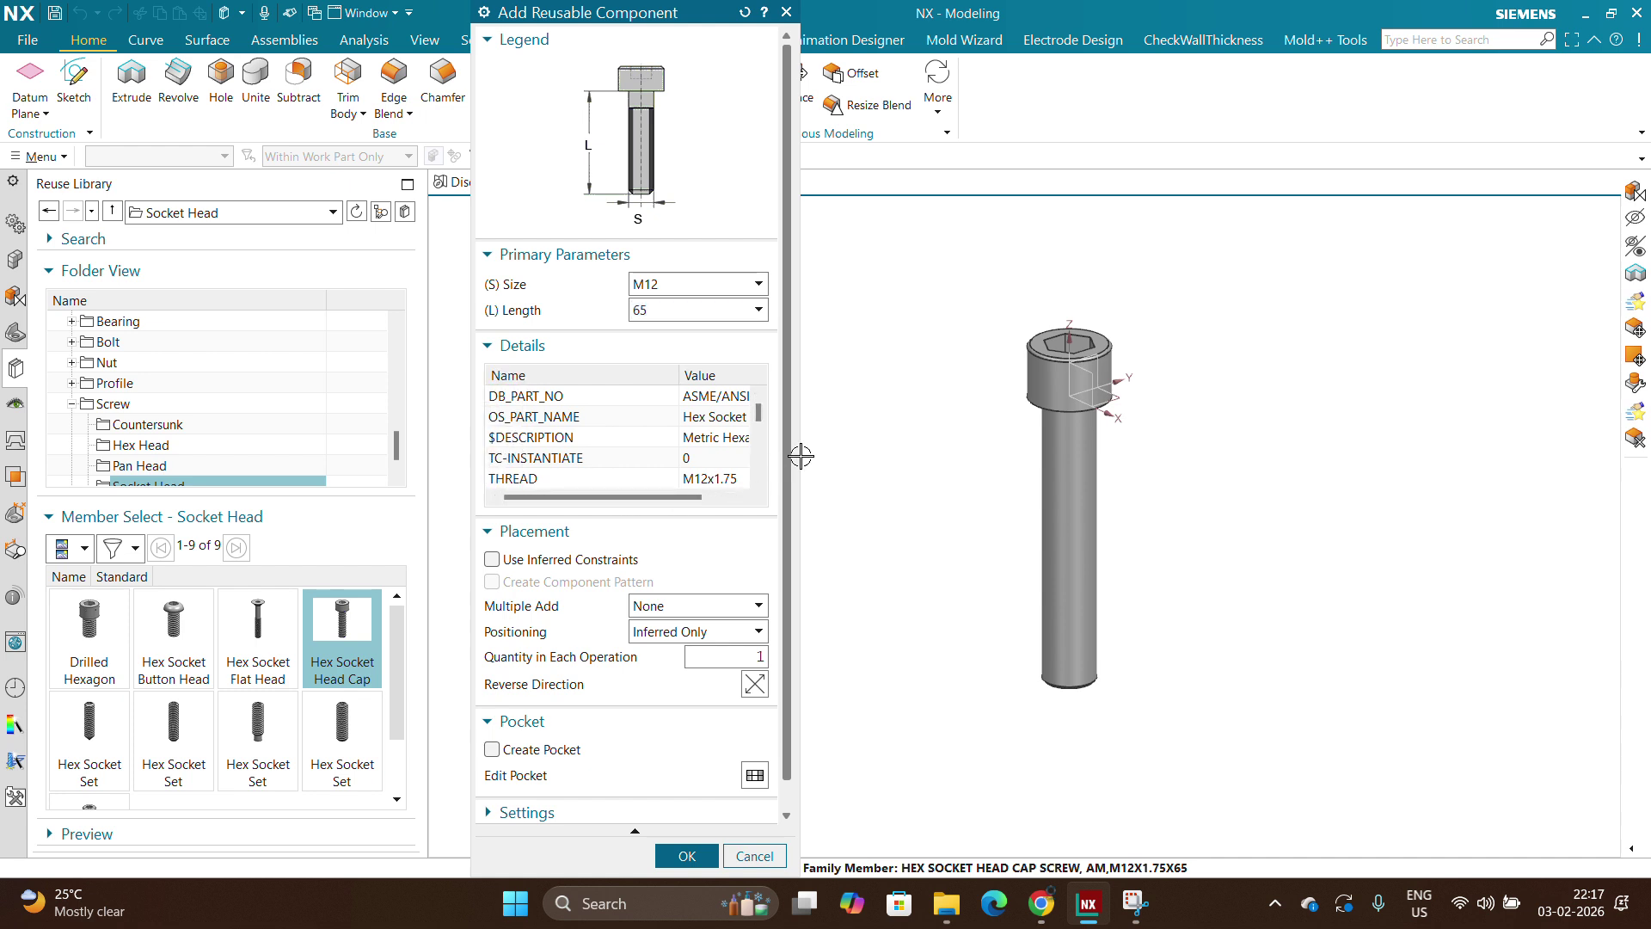
click(702, 418)
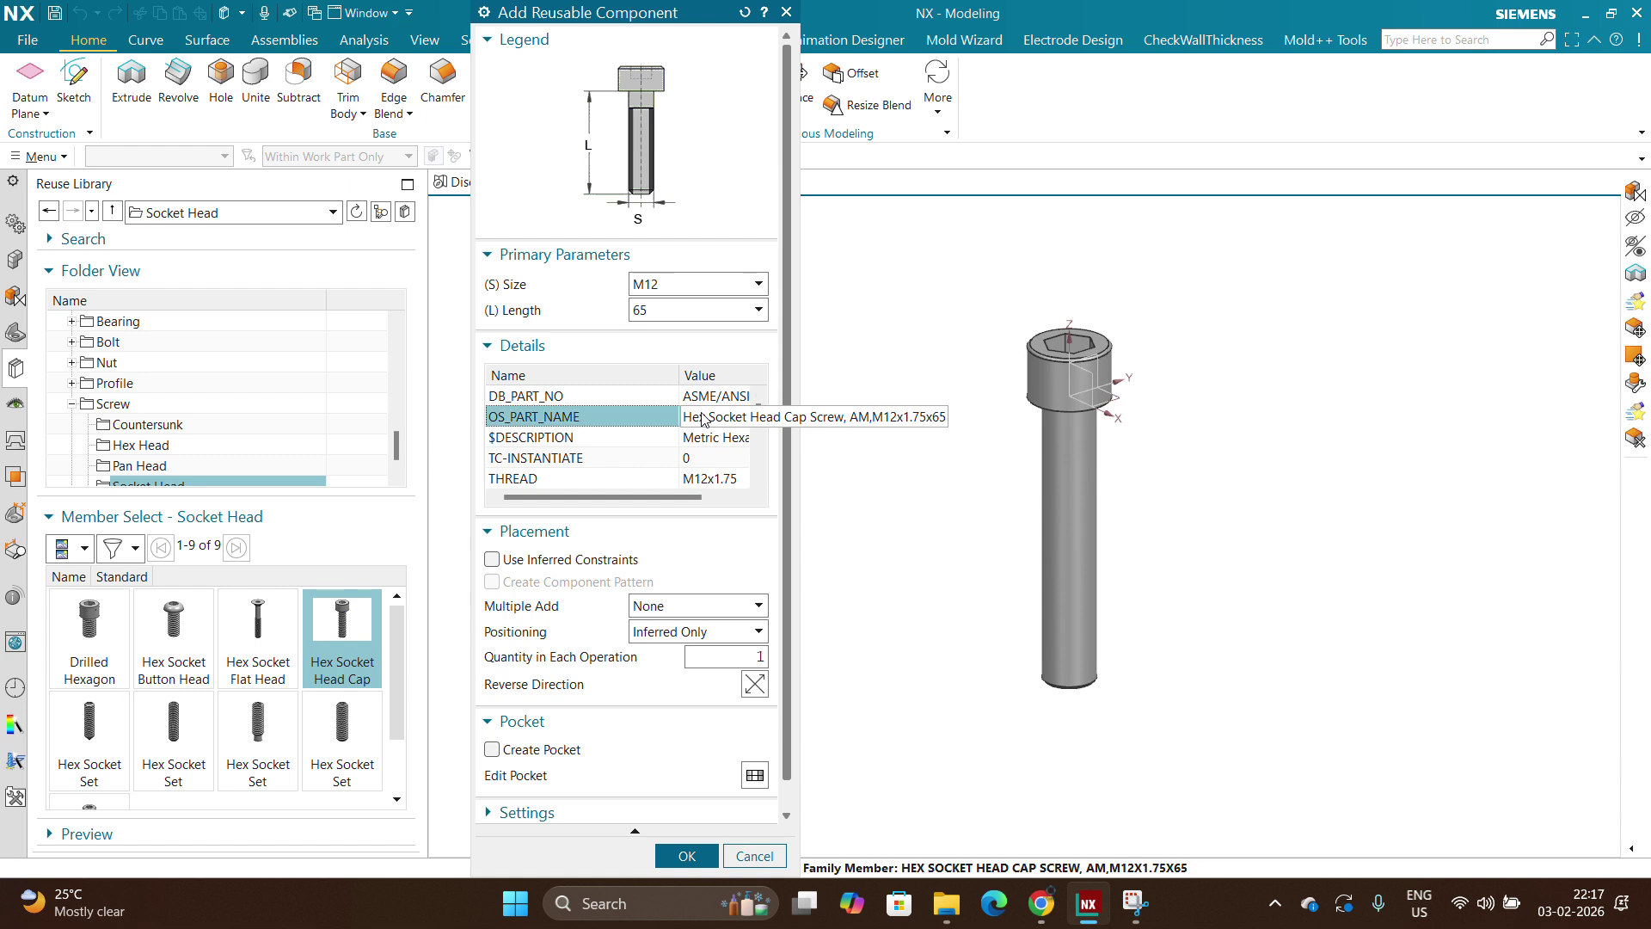
click(709, 441)
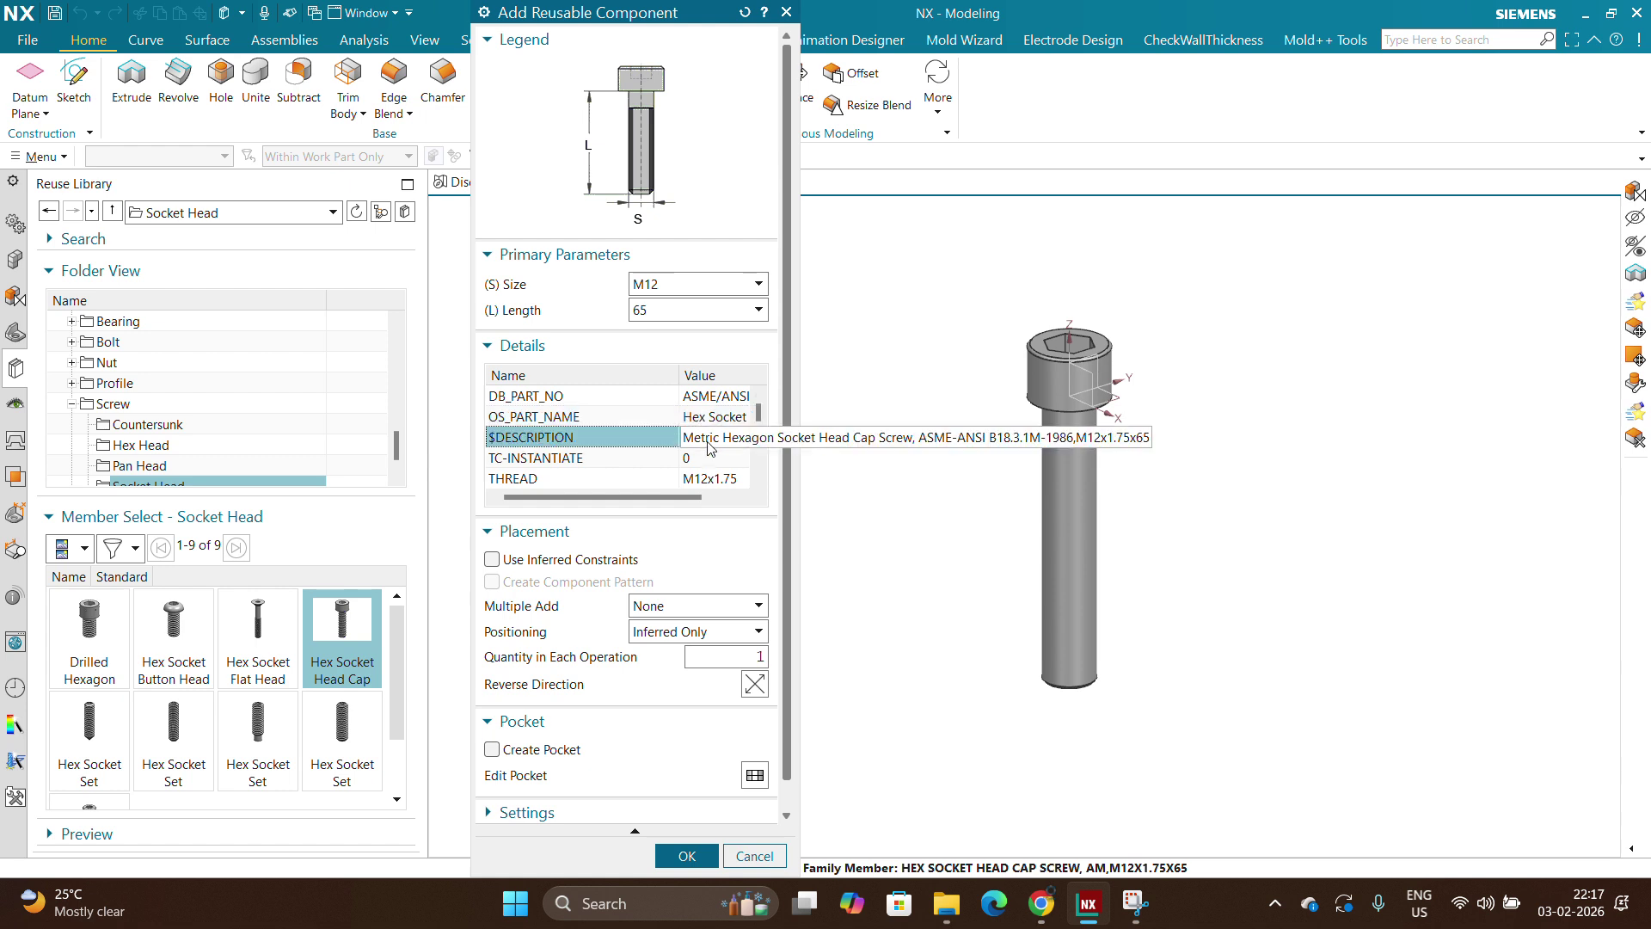
click(708, 483)
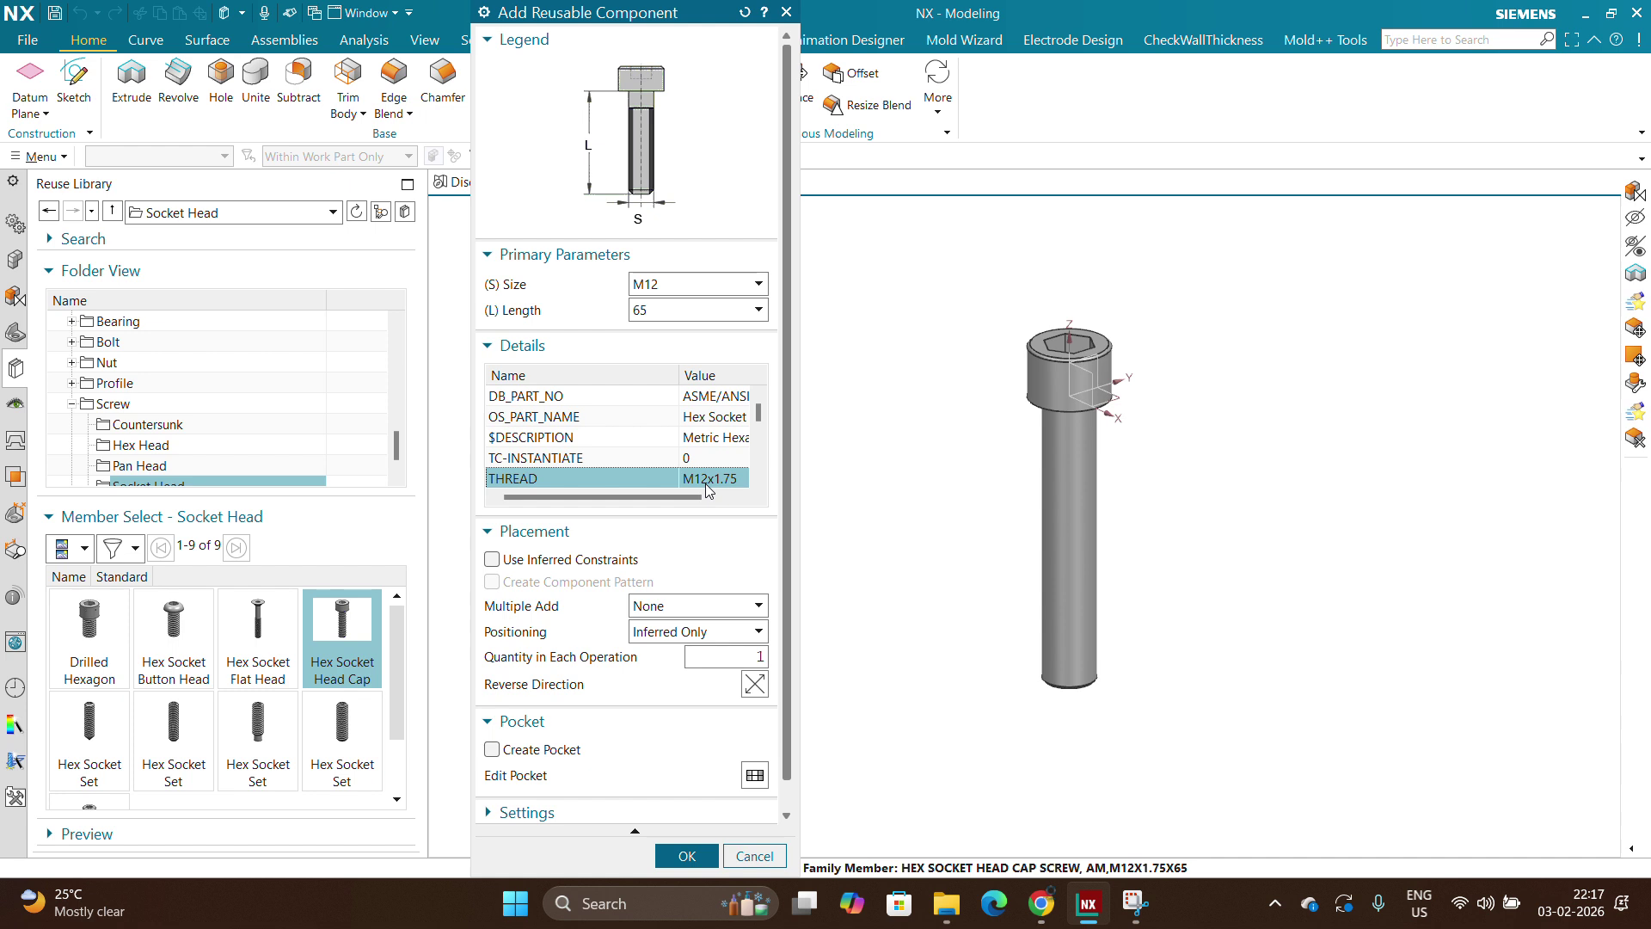
scroll(707, 490, down, 3)
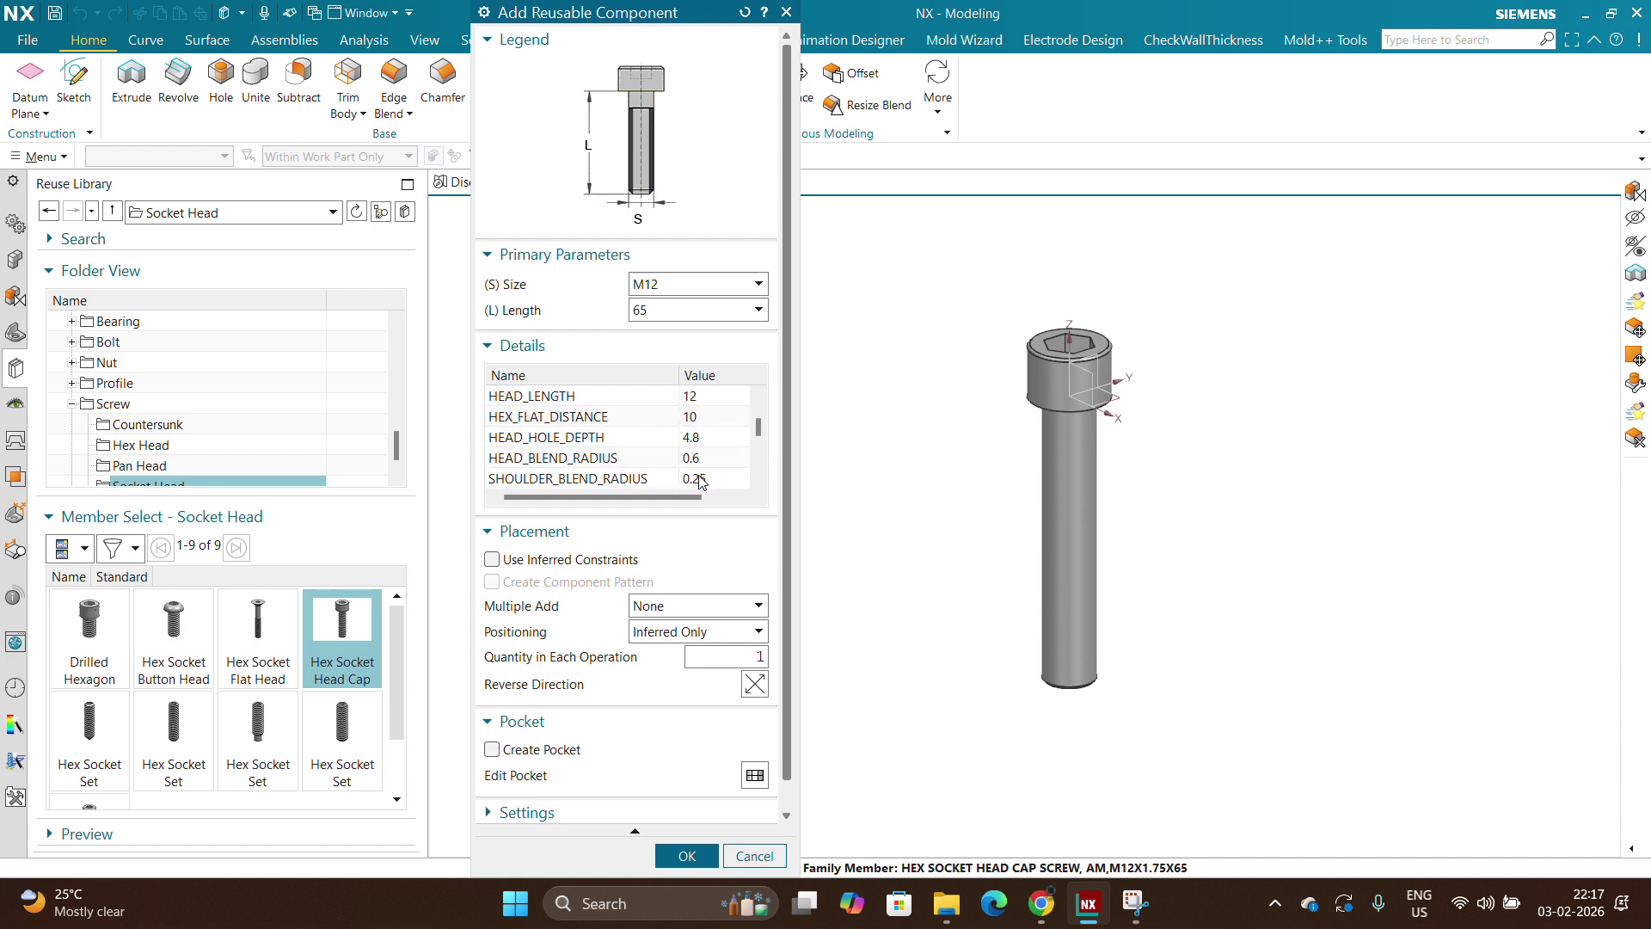
scroll(723, 483, down, 3)
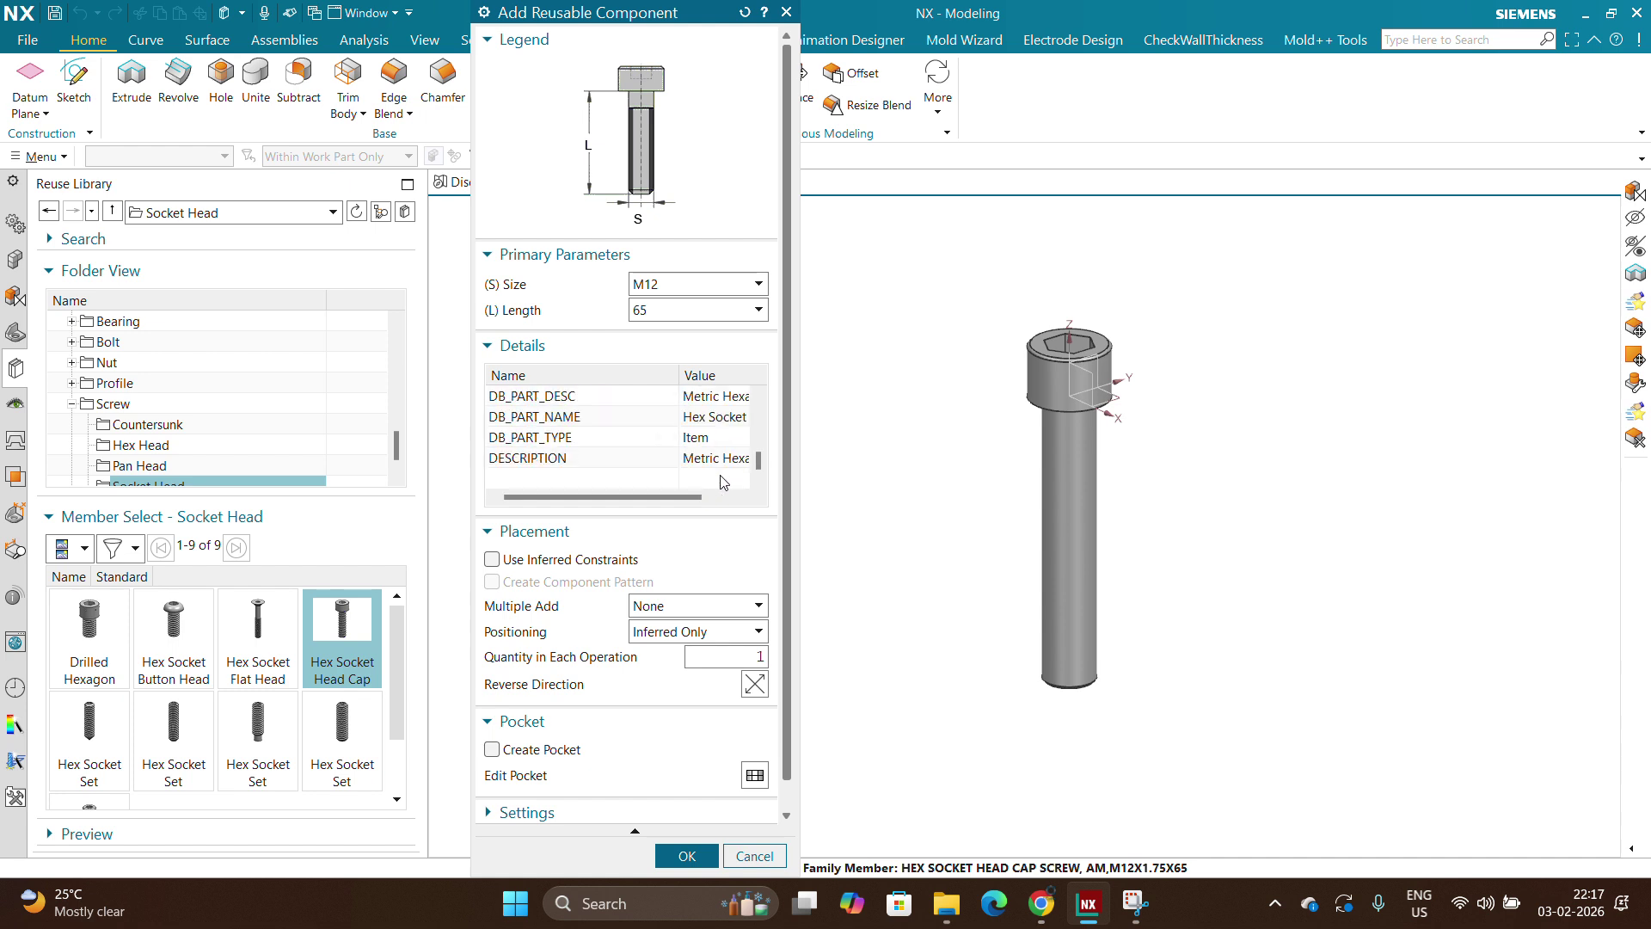
scroll(723, 482, up, 2)
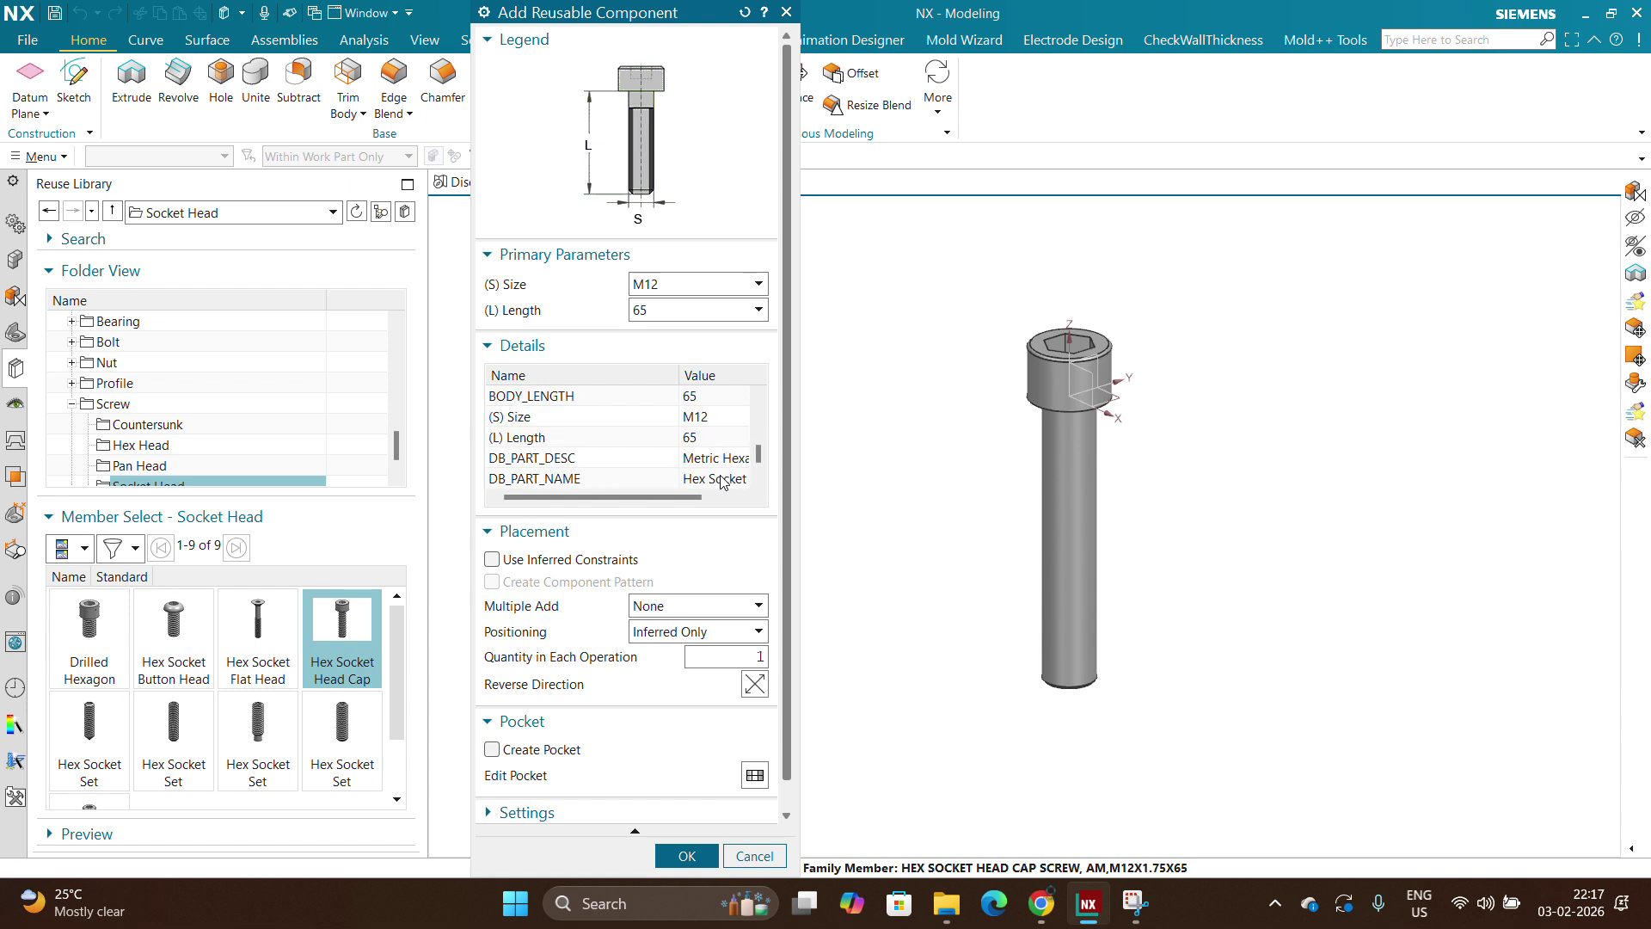
scroll(609, 593, down, 1)
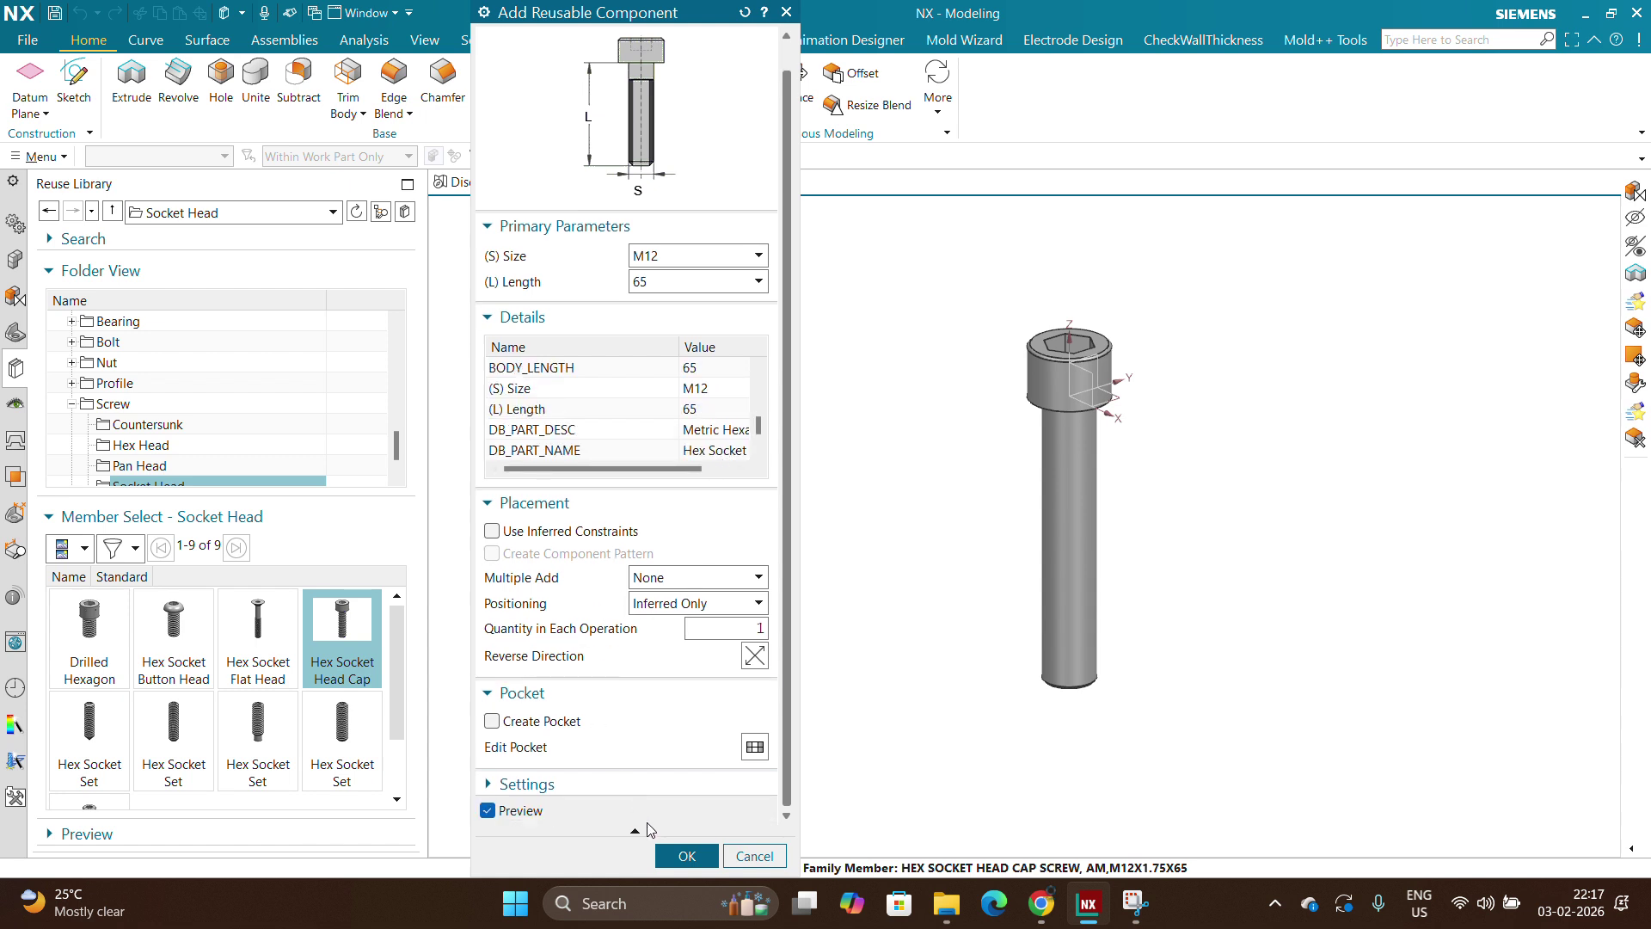
click(679, 855)
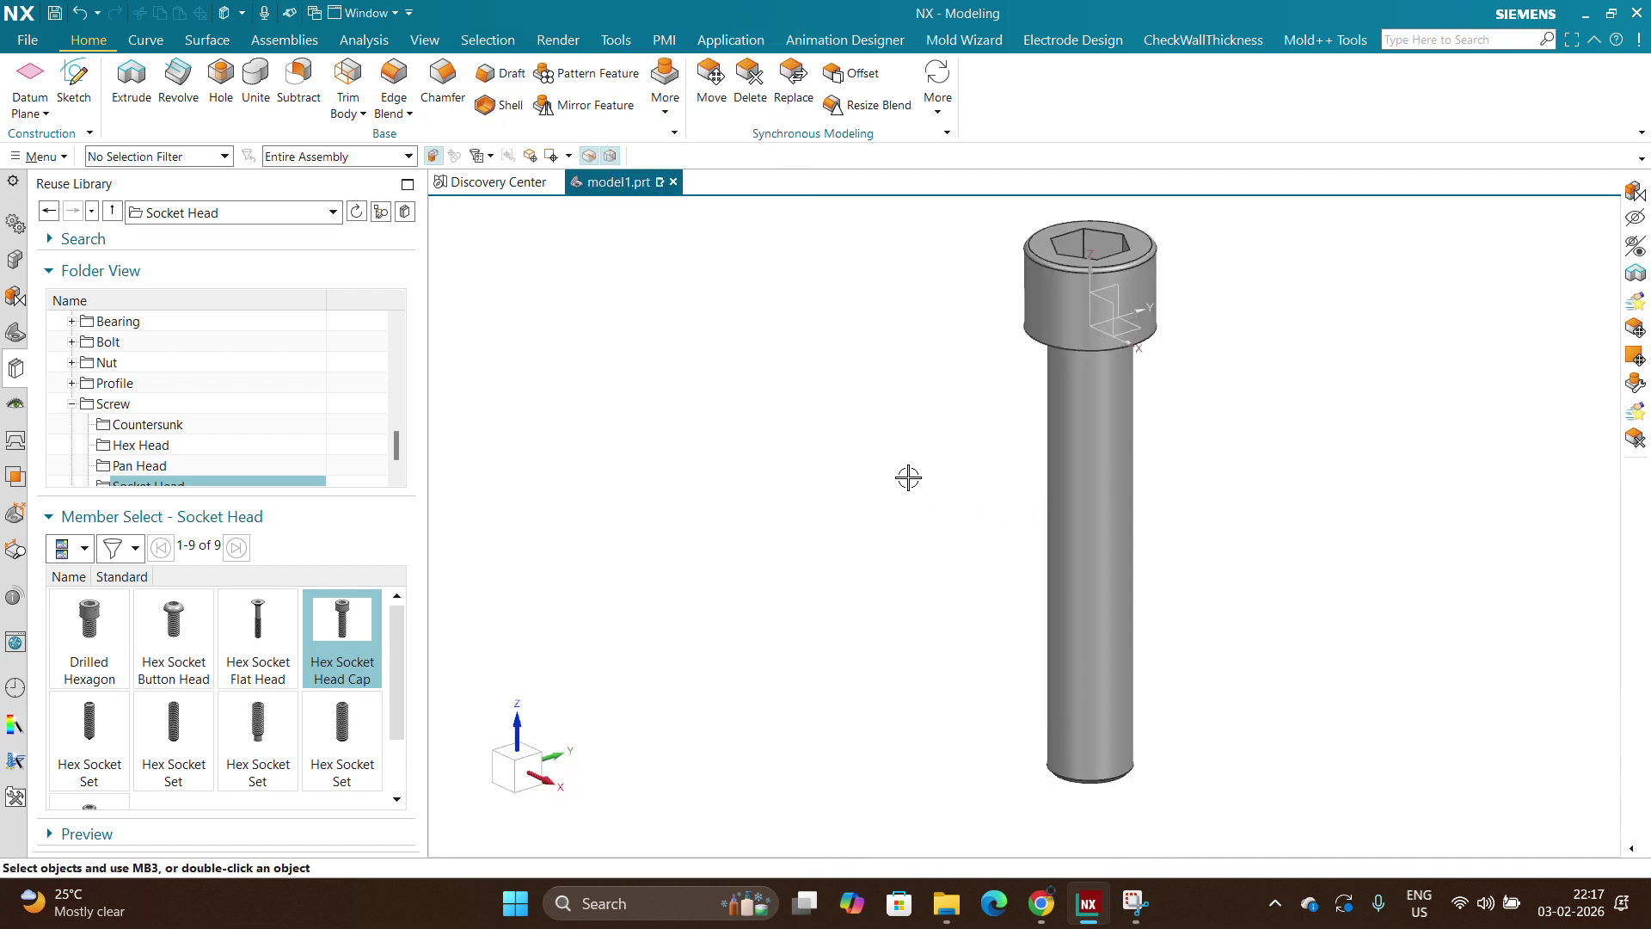
Step: Examine the Plain, Spring and Thrust washers and the Channel_Section and I_Beam profiles in the ANSI Metric library
scroll(167, 440, down, 1)
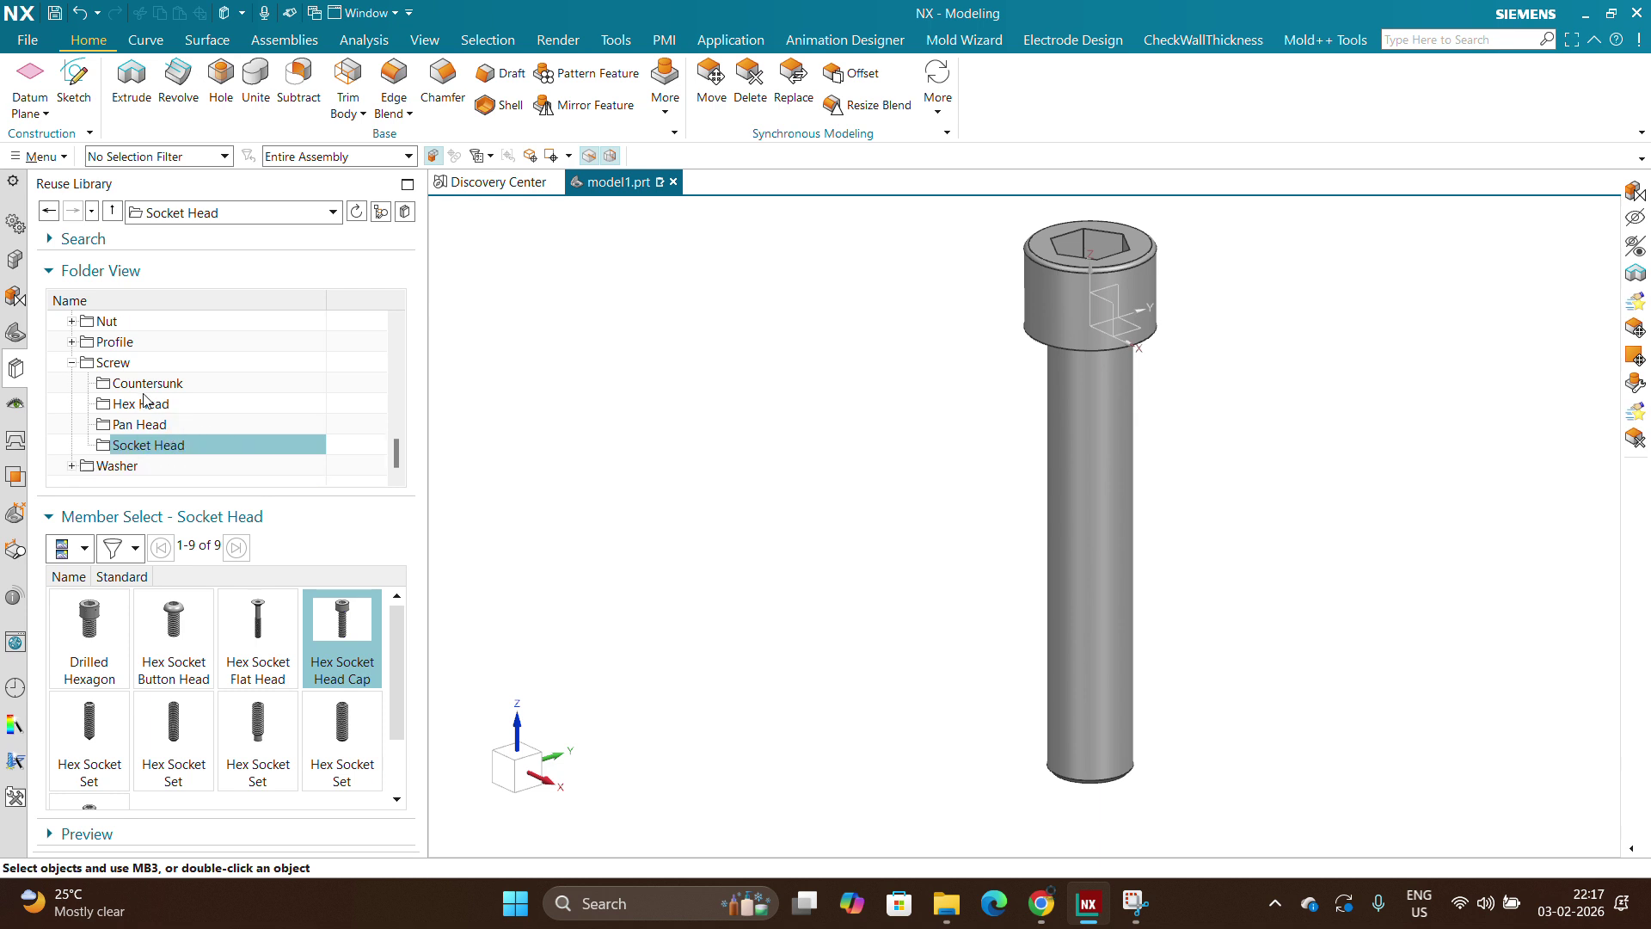
click(72, 467)
click(144, 426)
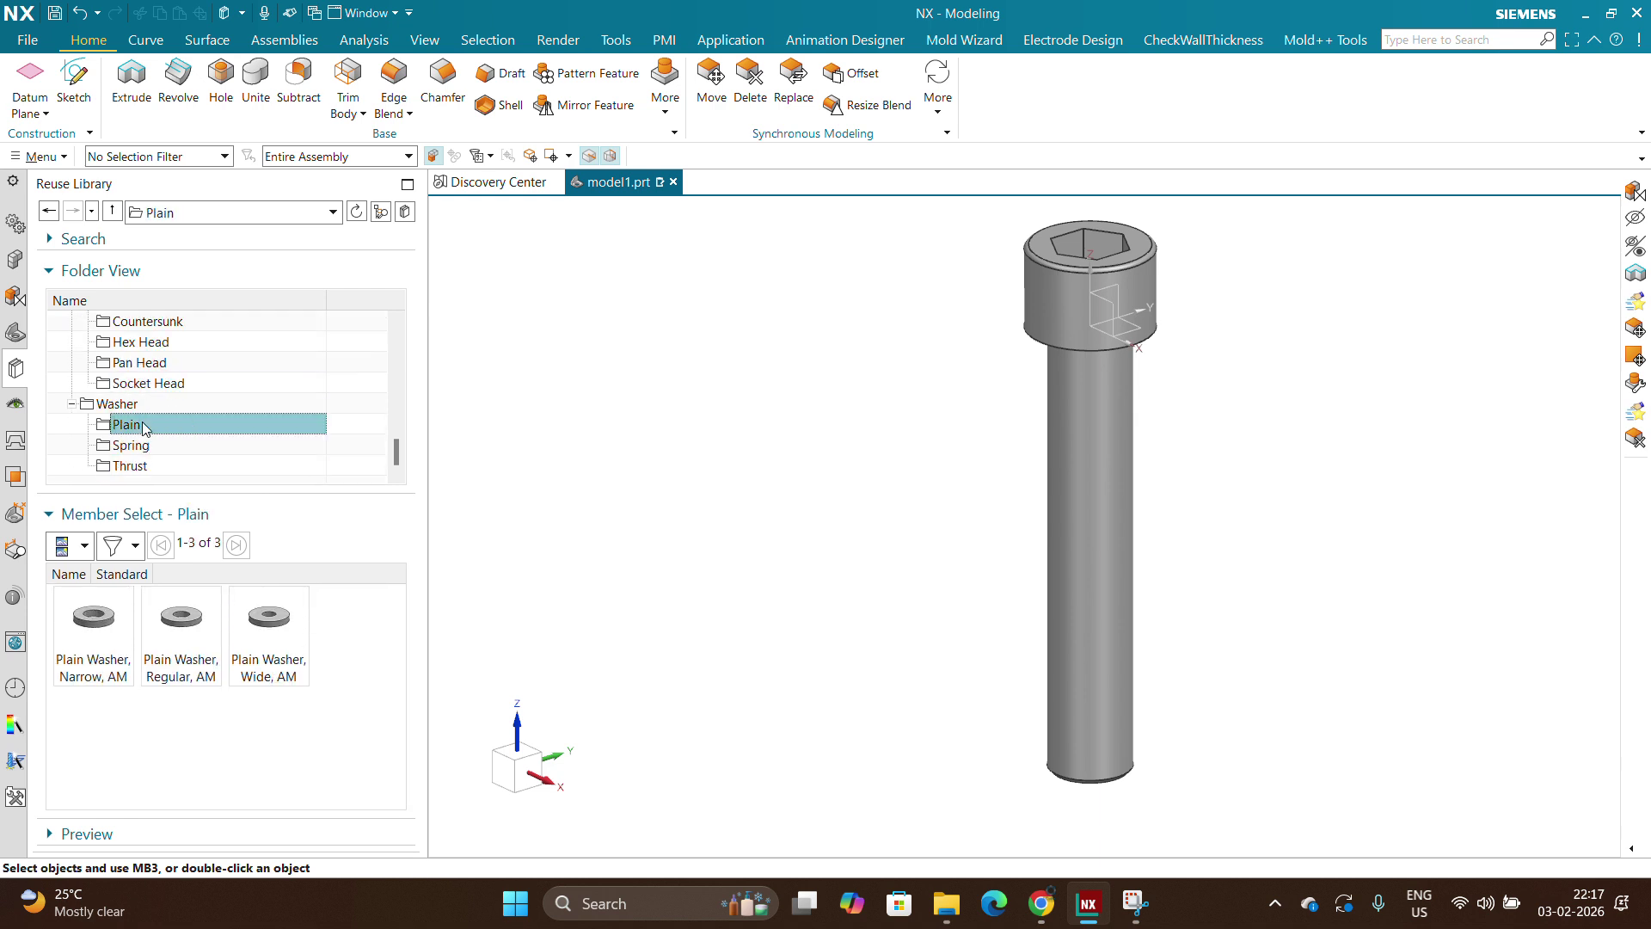
click(172, 619)
click(165, 443)
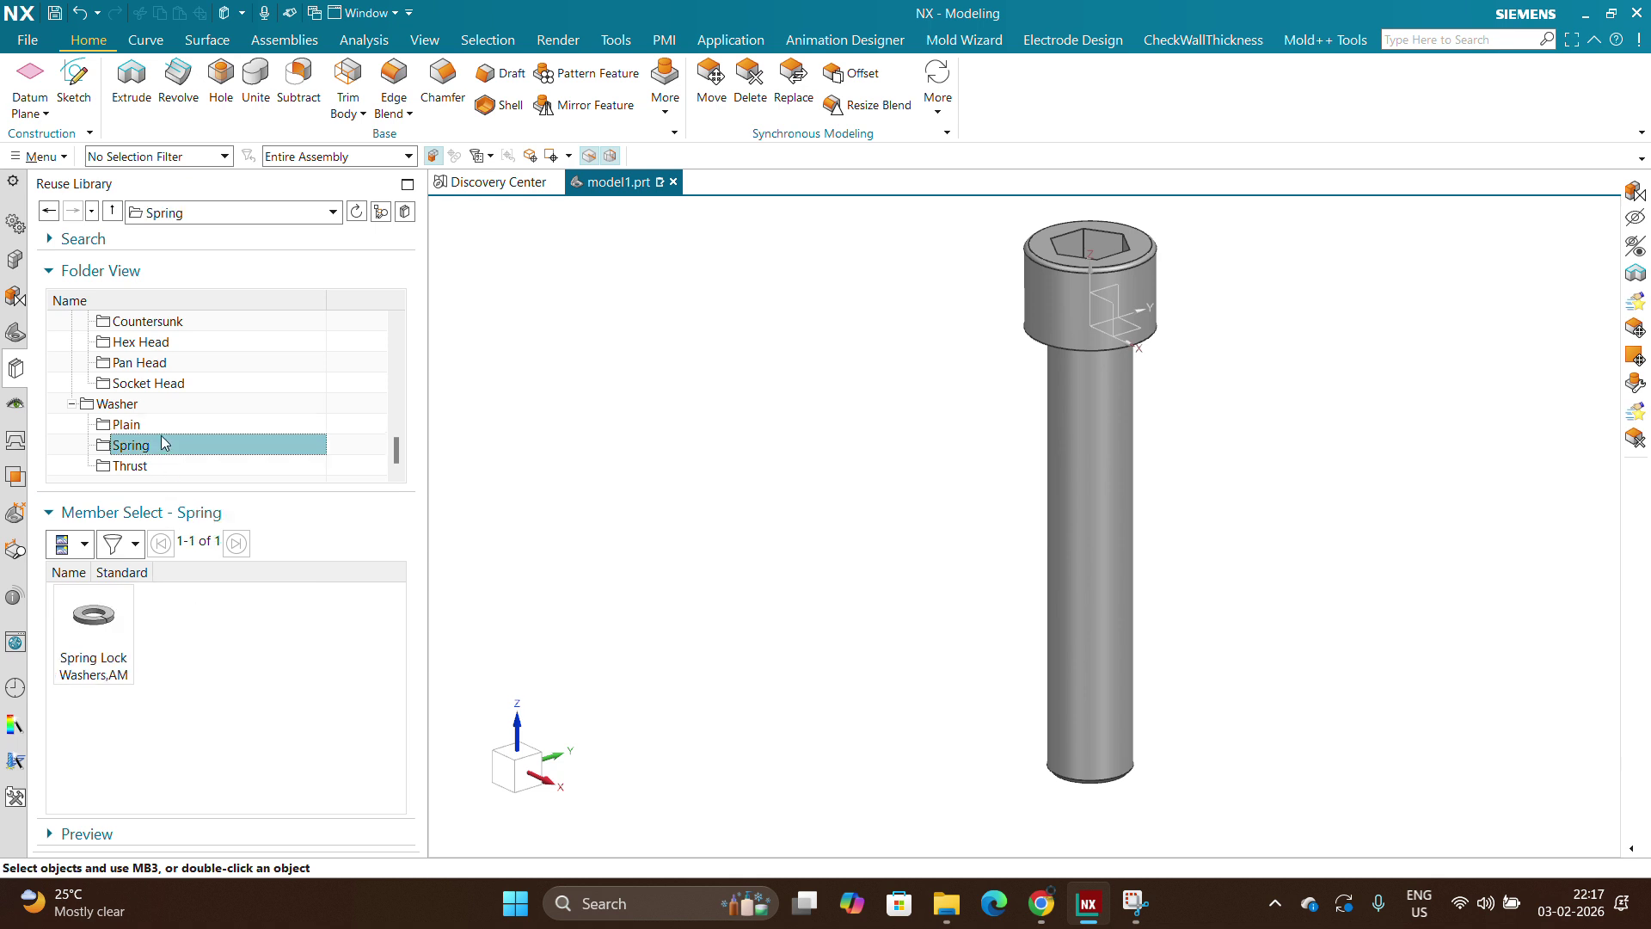
click(163, 467)
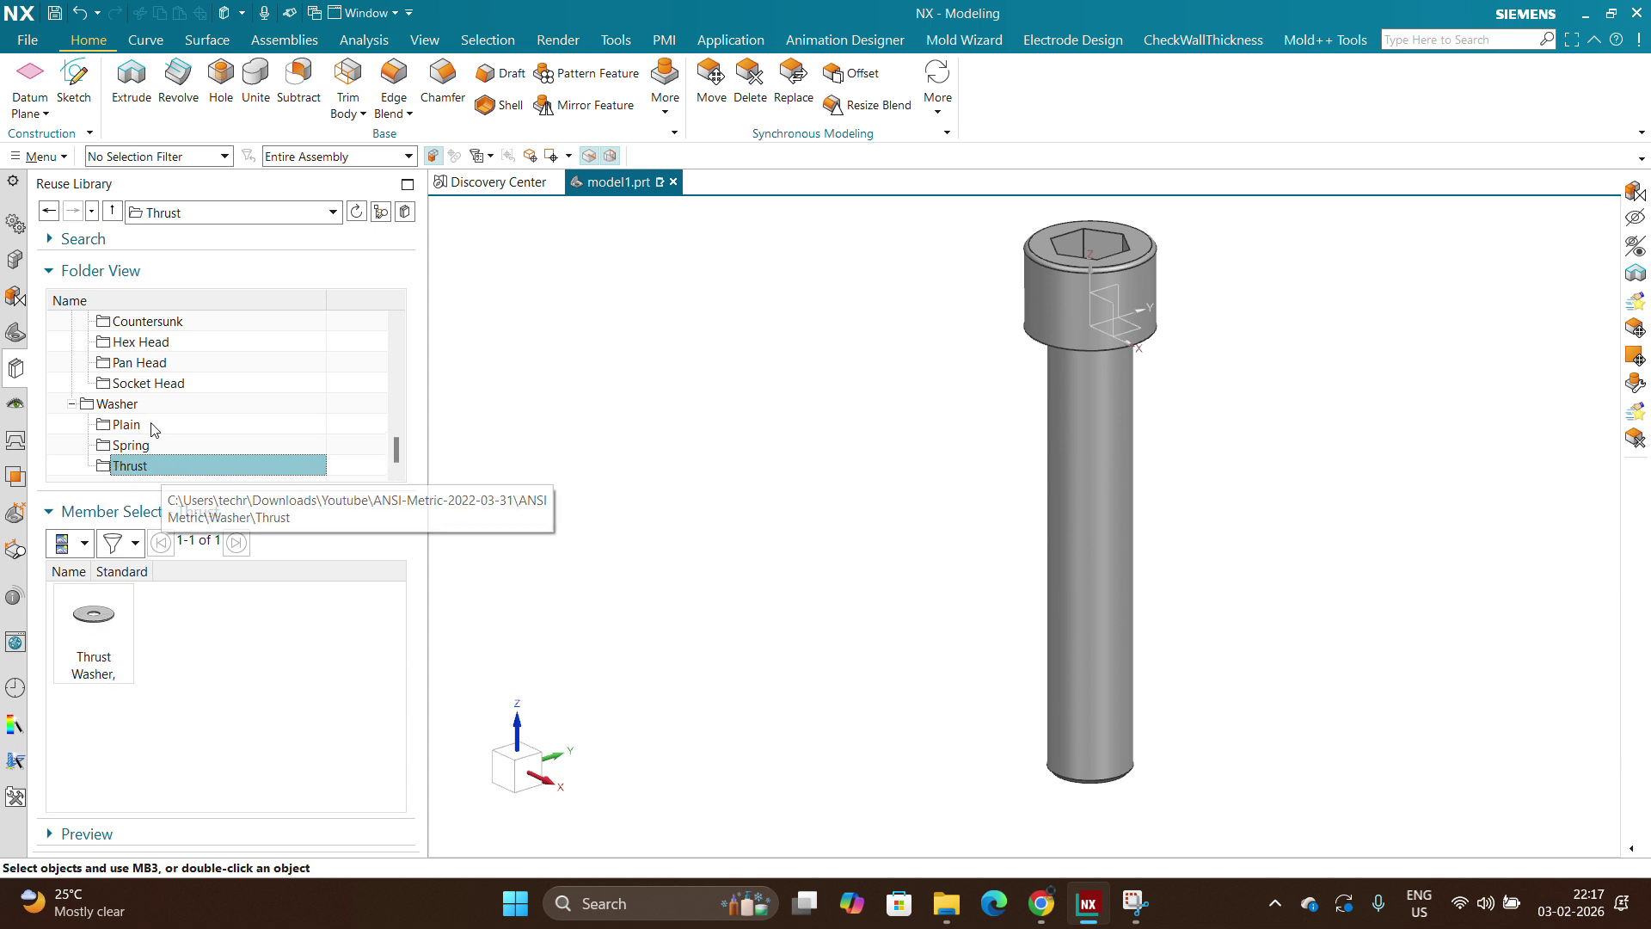
scroll(137, 389, up, 1)
click(73, 342)
click(153, 364)
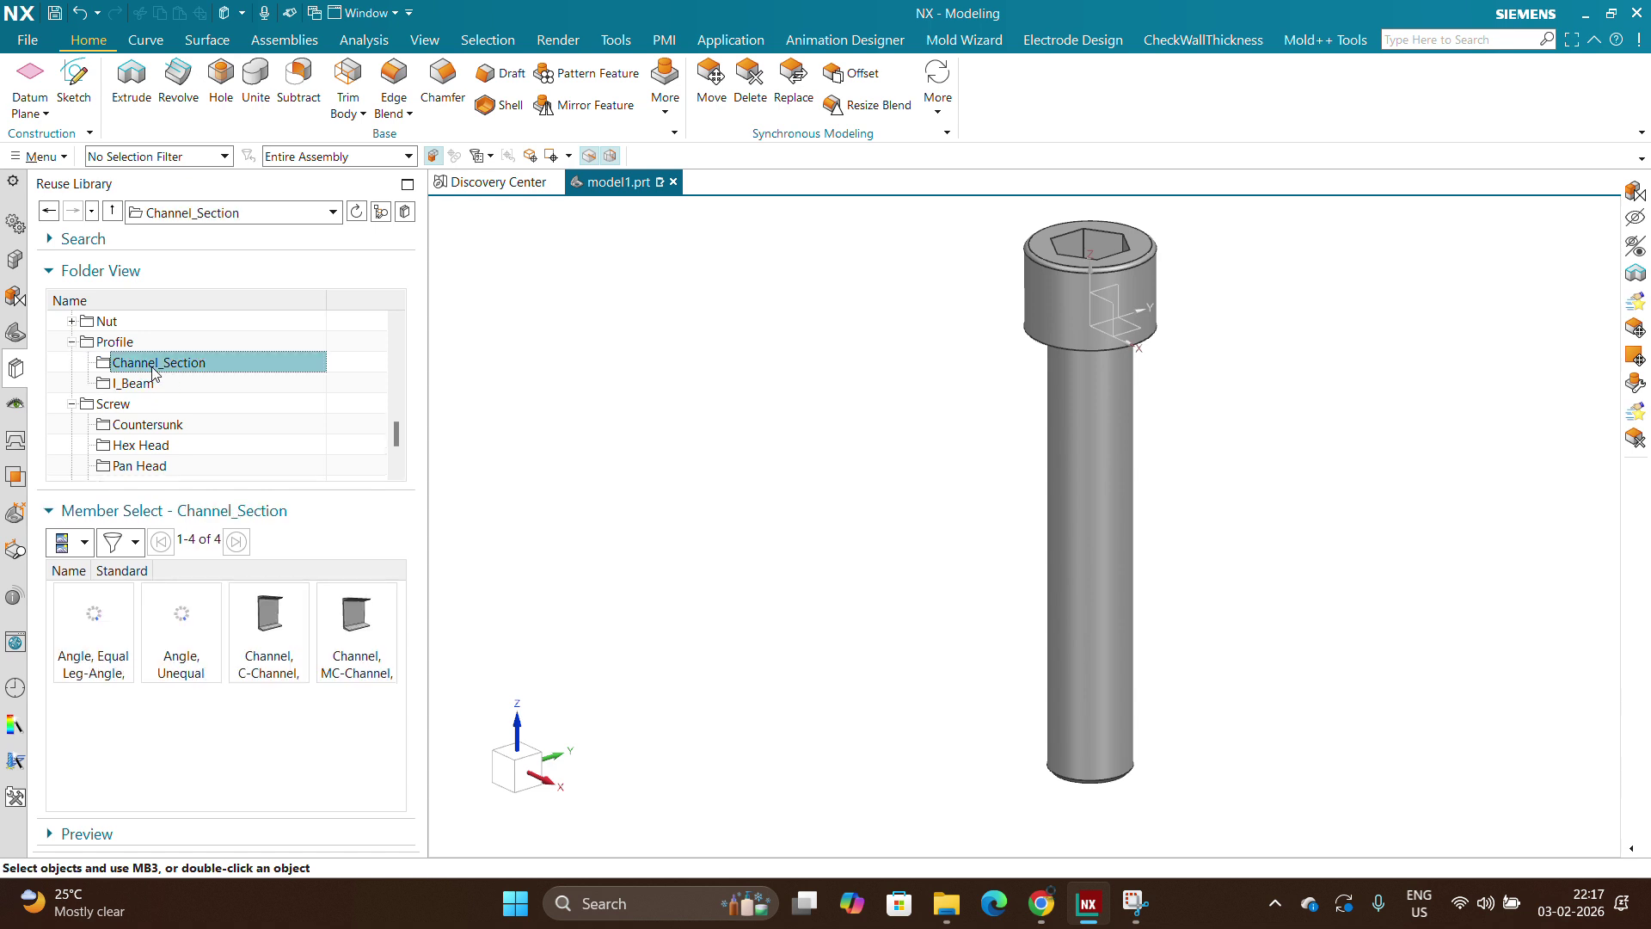
click(133, 384)
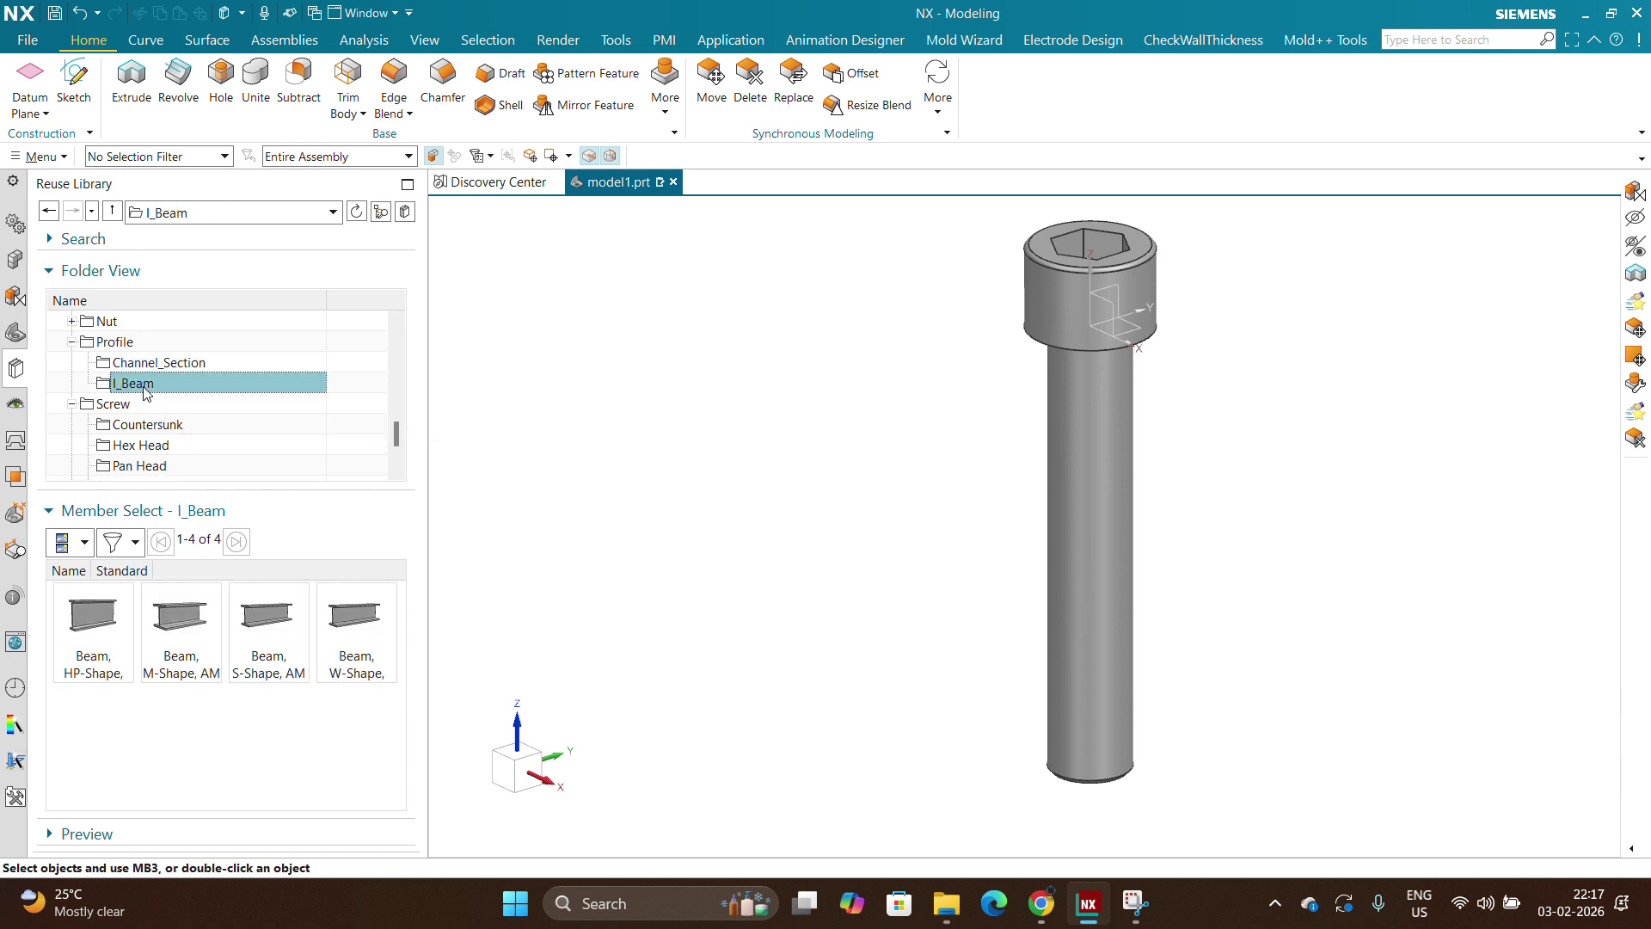
Step: Examine the Hex nuts and the Hex Head and Round Head bolts in the ANSI Metric library
scroll(125, 393, up, 1)
click(110, 384)
click(72, 384)
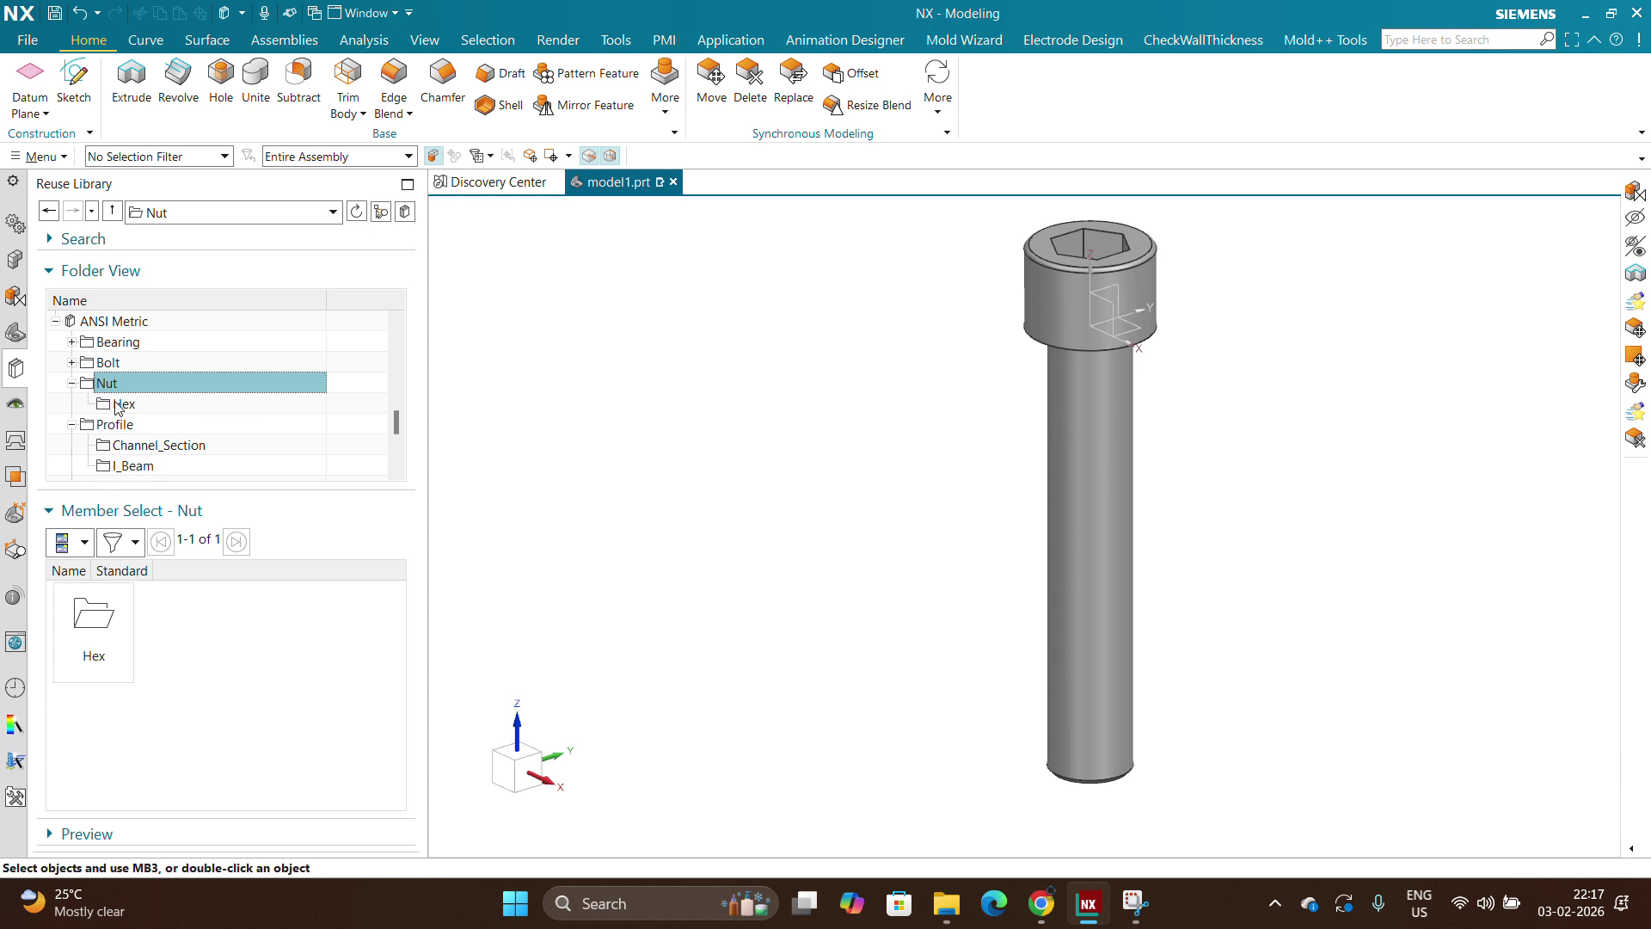
click(124, 403)
scroll(256, 662, down, 2)
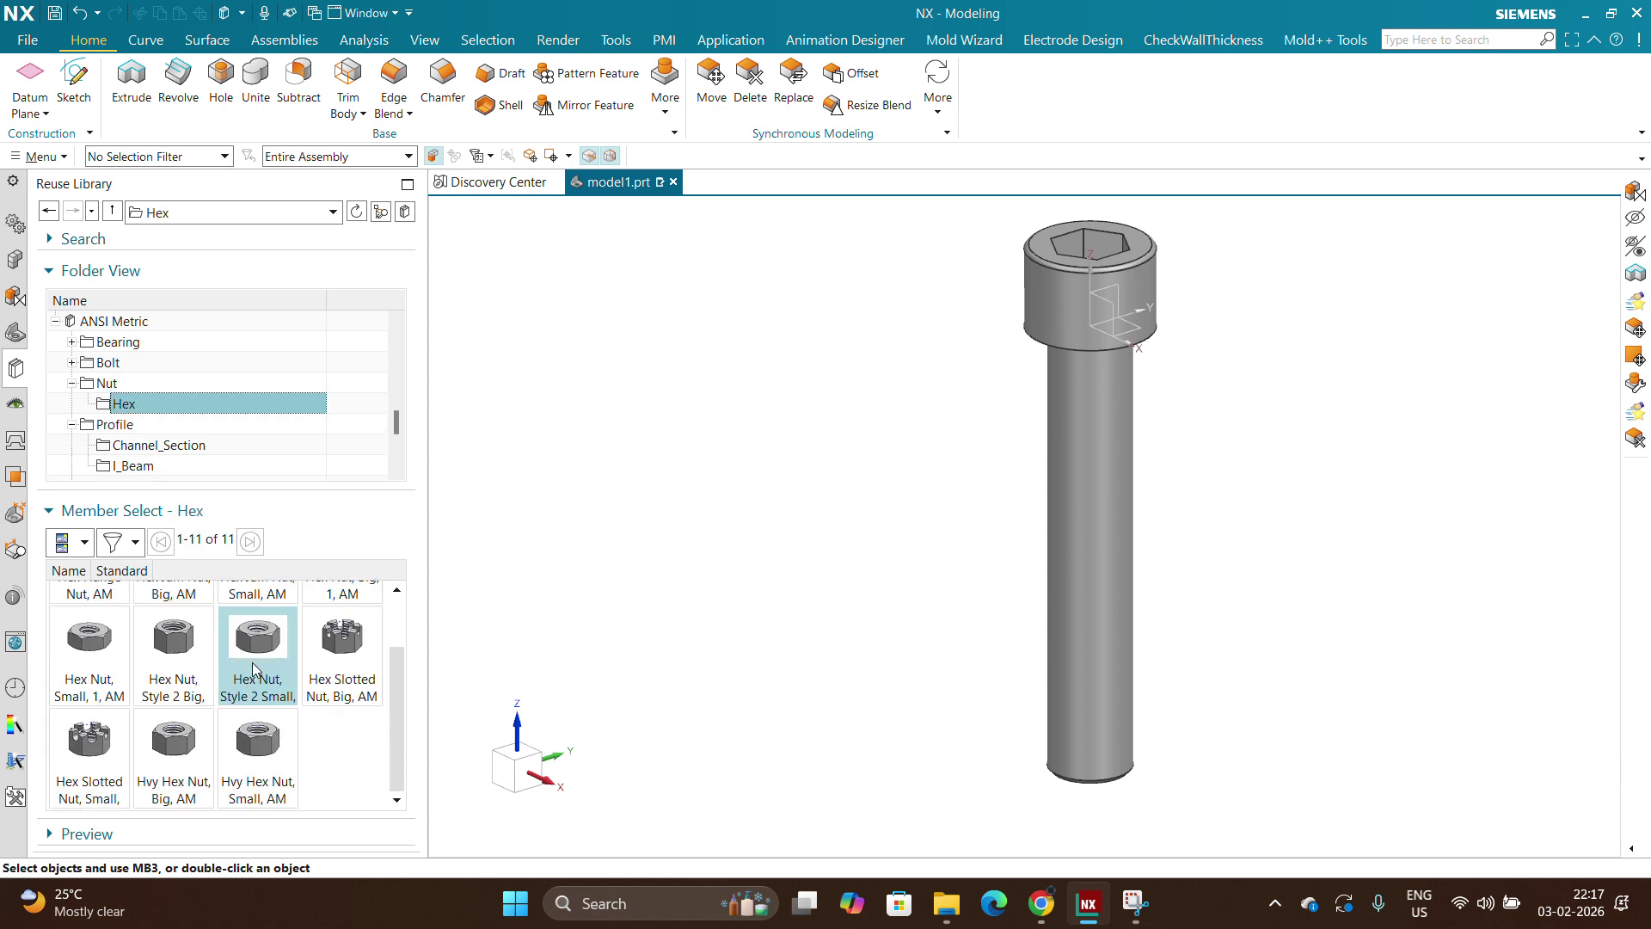
click(72, 362)
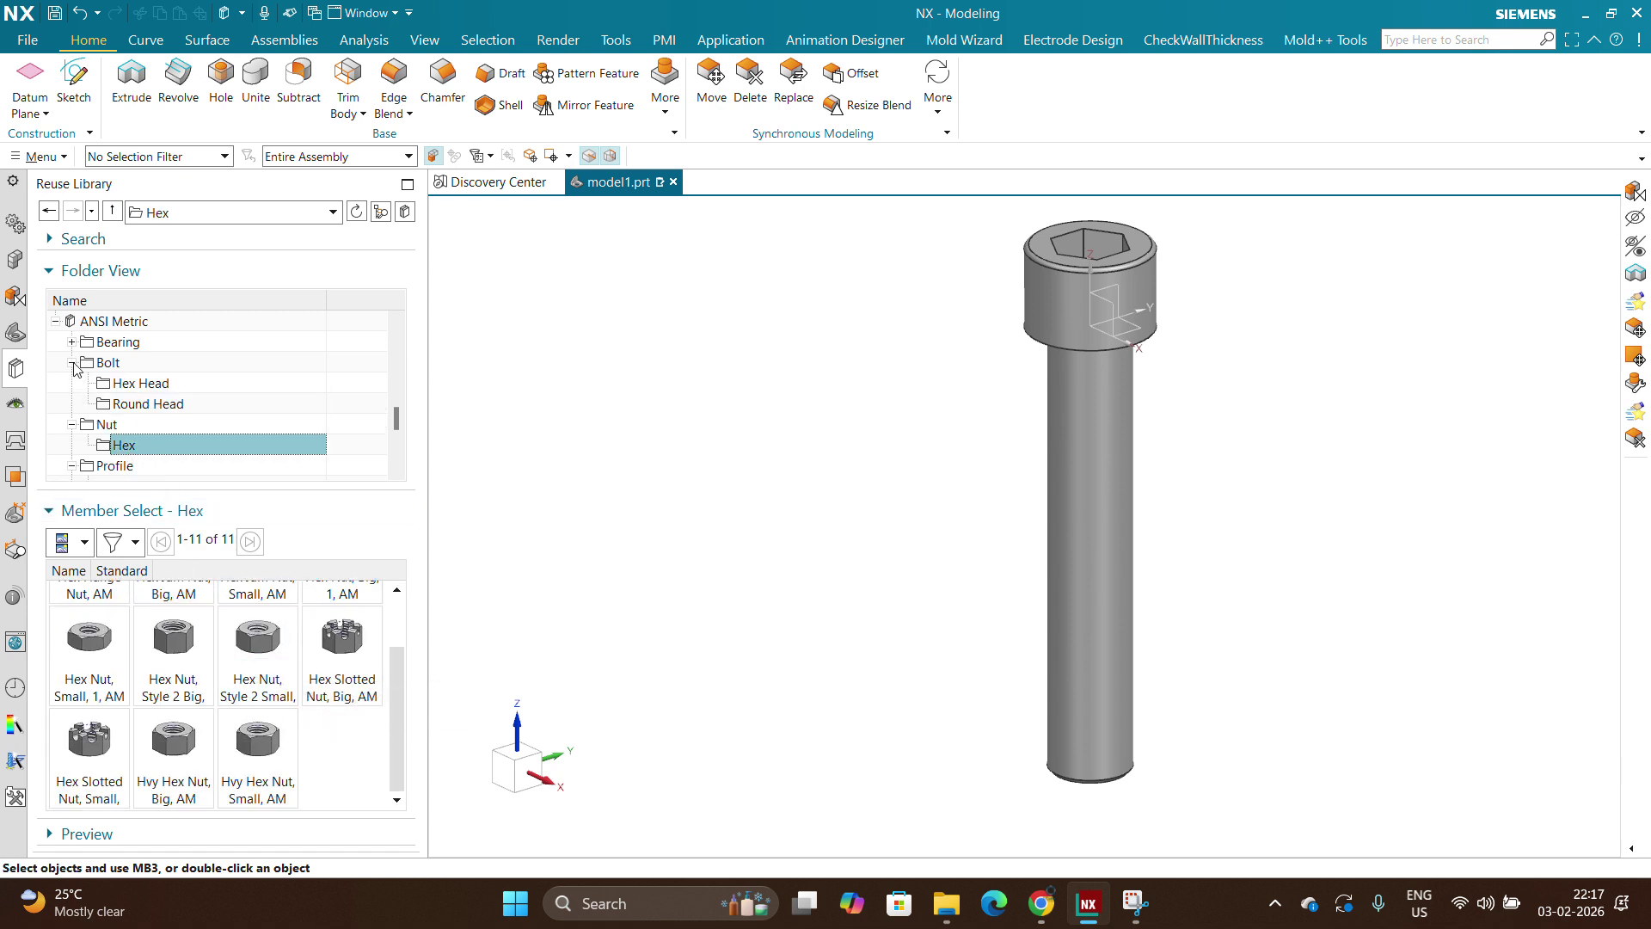
click(155, 388)
click(142, 404)
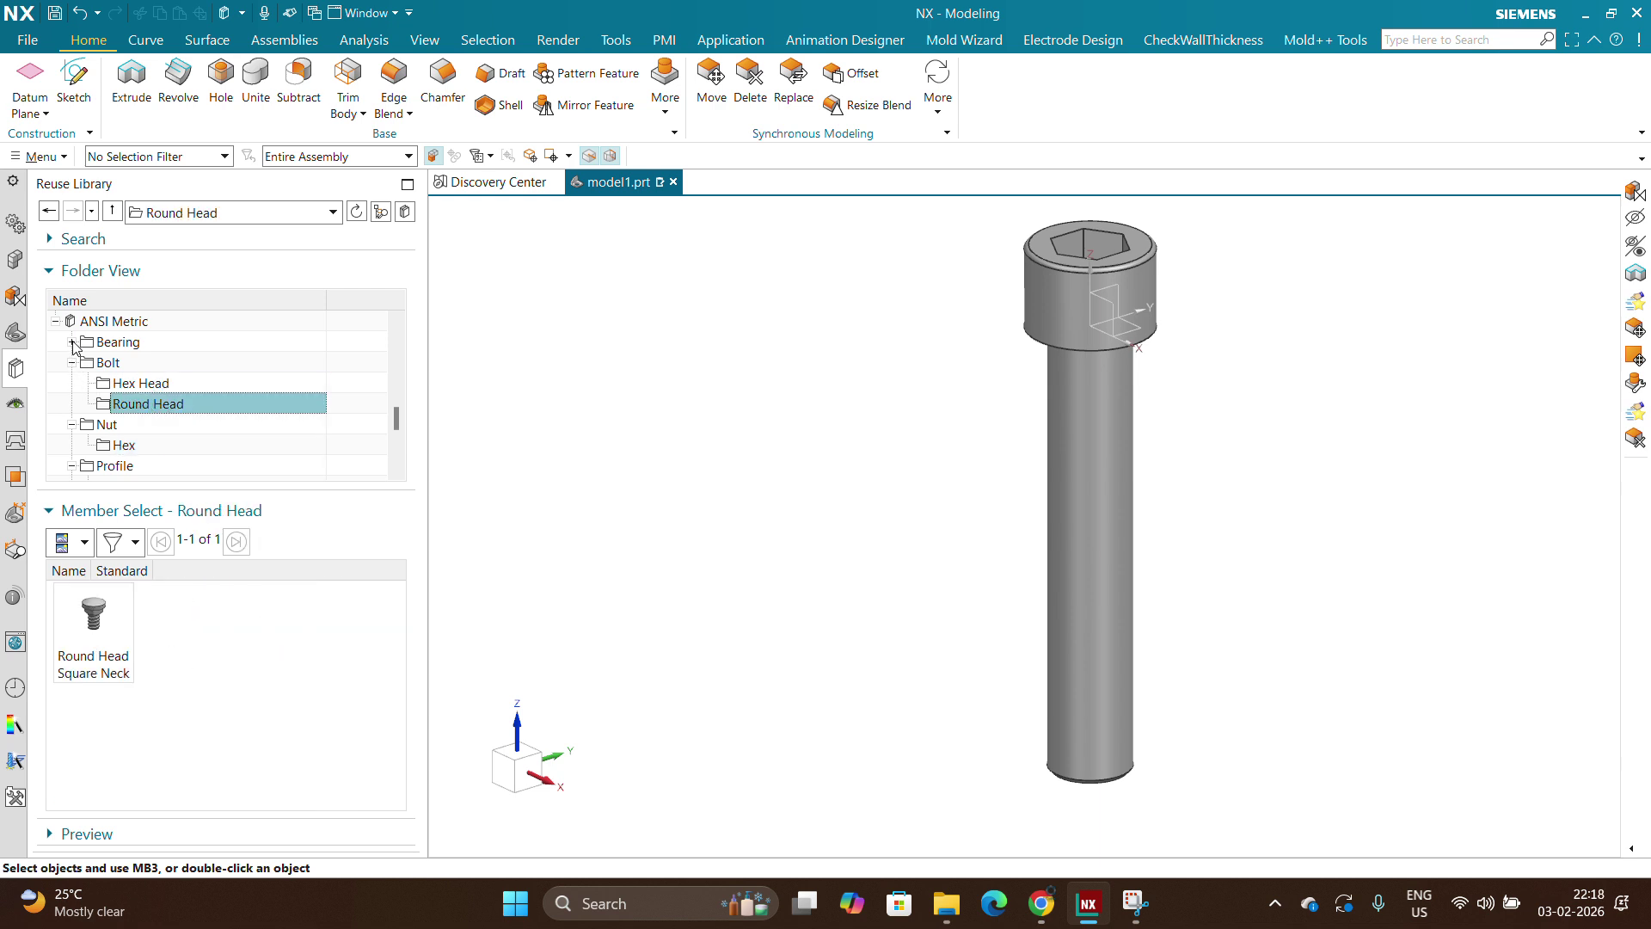
Step: Examine the Instrument Ball, Needle Roller, Radial Ball and Thrust bearings in the ANSI Metric library
click(72, 342)
click(151, 365)
click(150, 386)
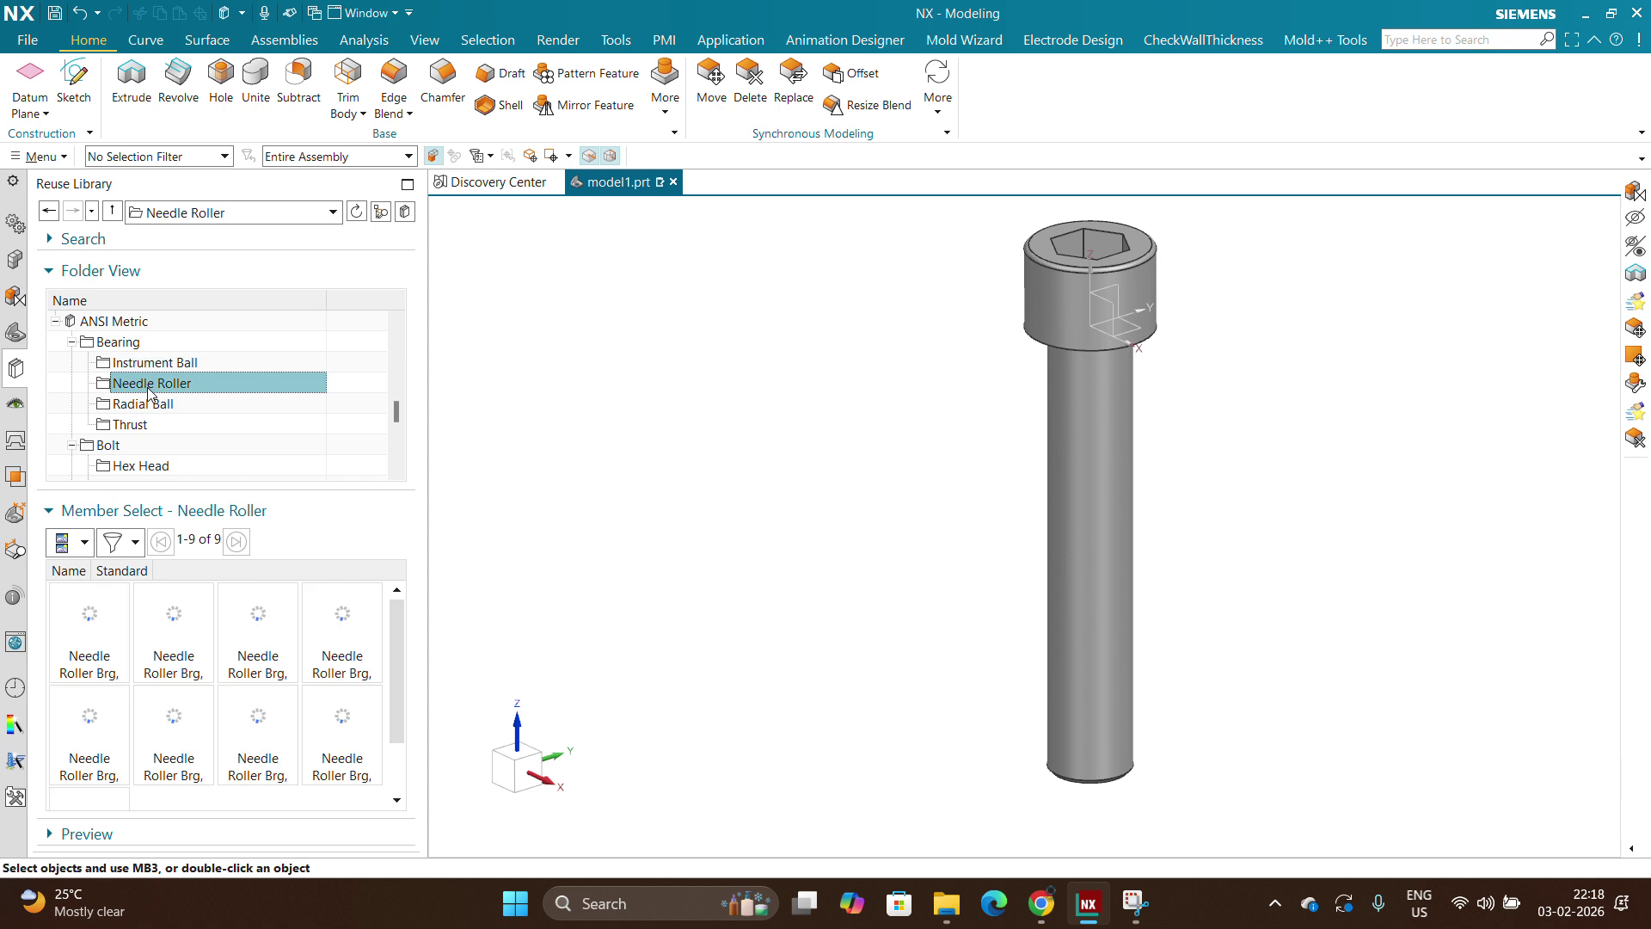
click(143, 406)
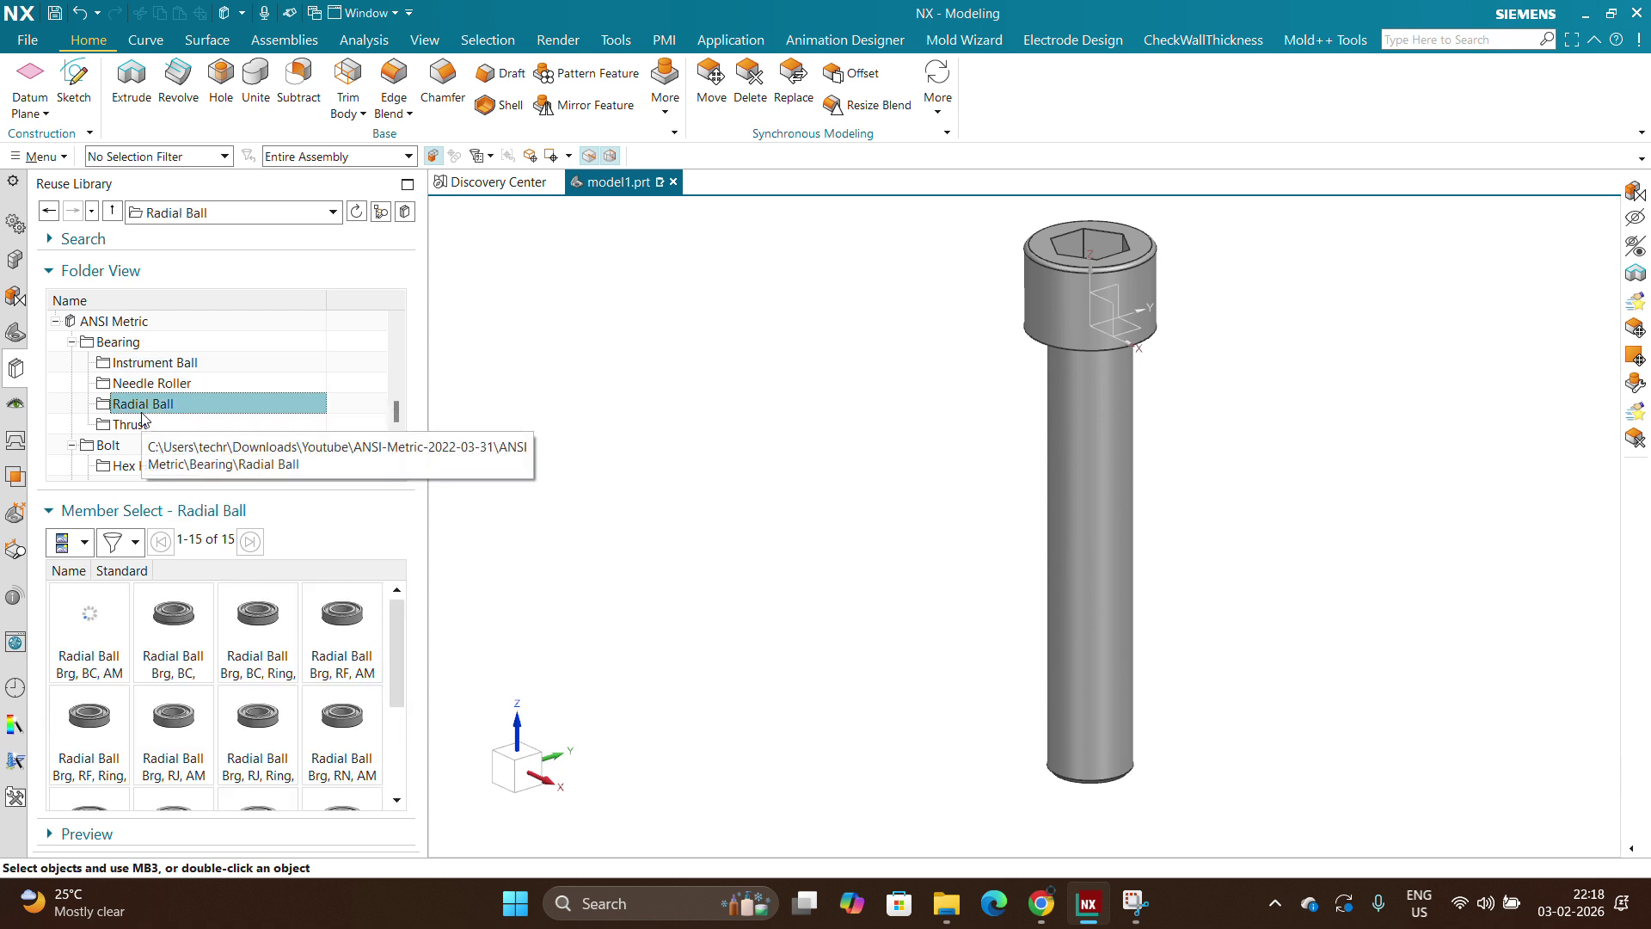
click(138, 423)
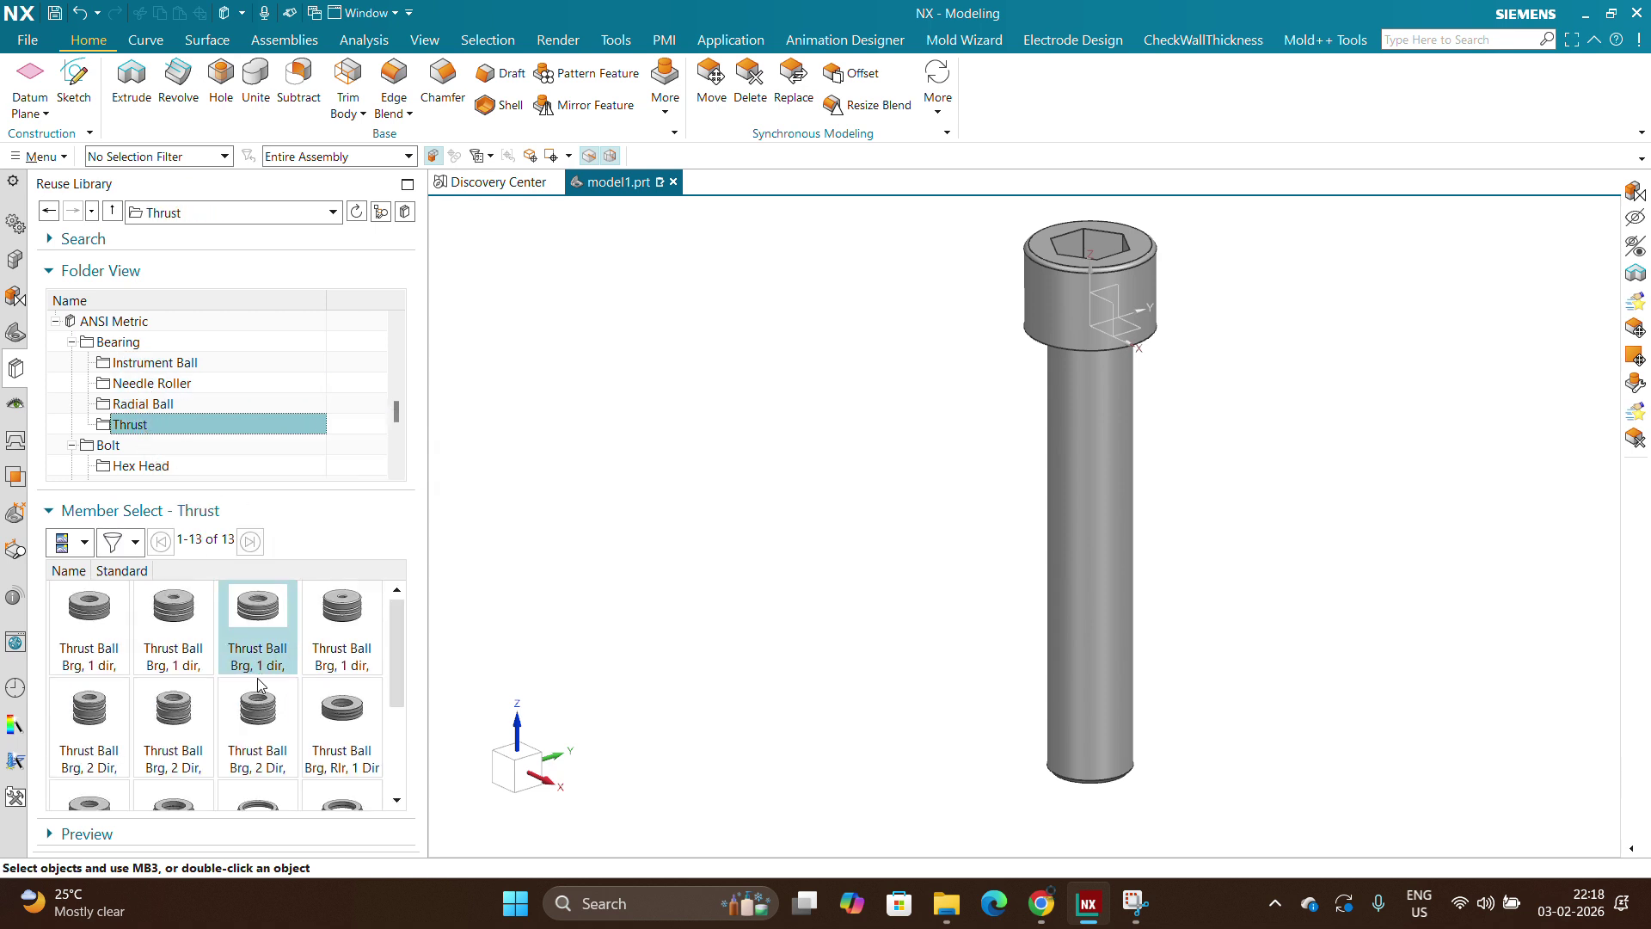
scroll(261, 686, down, 2)
scroll(260, 685, up, 2)
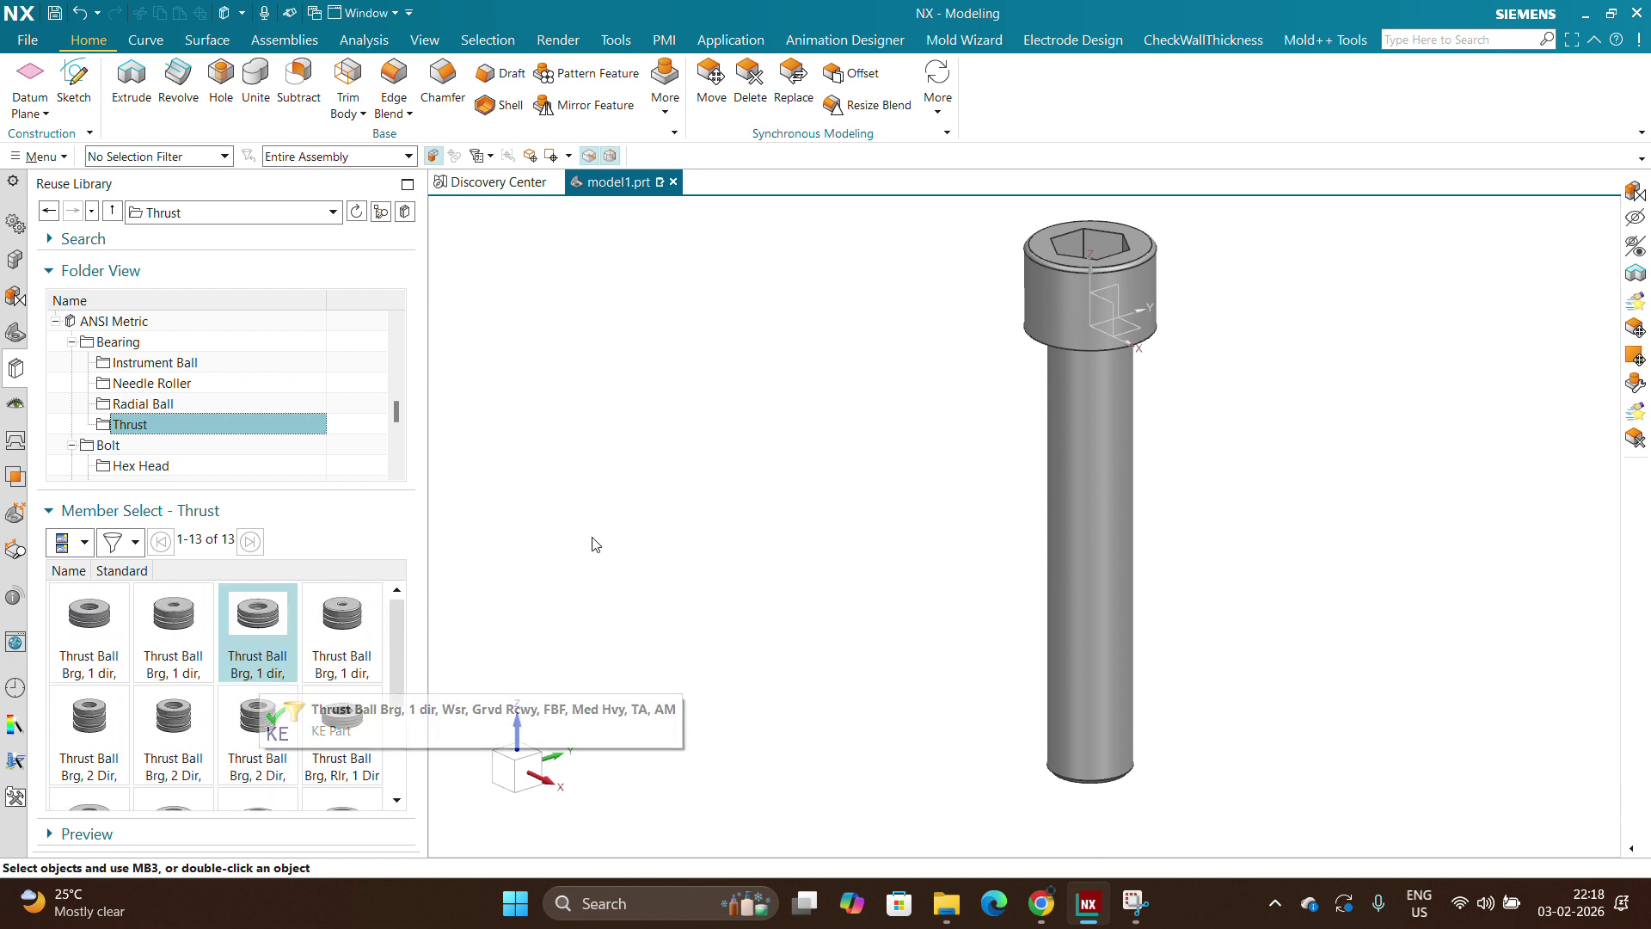